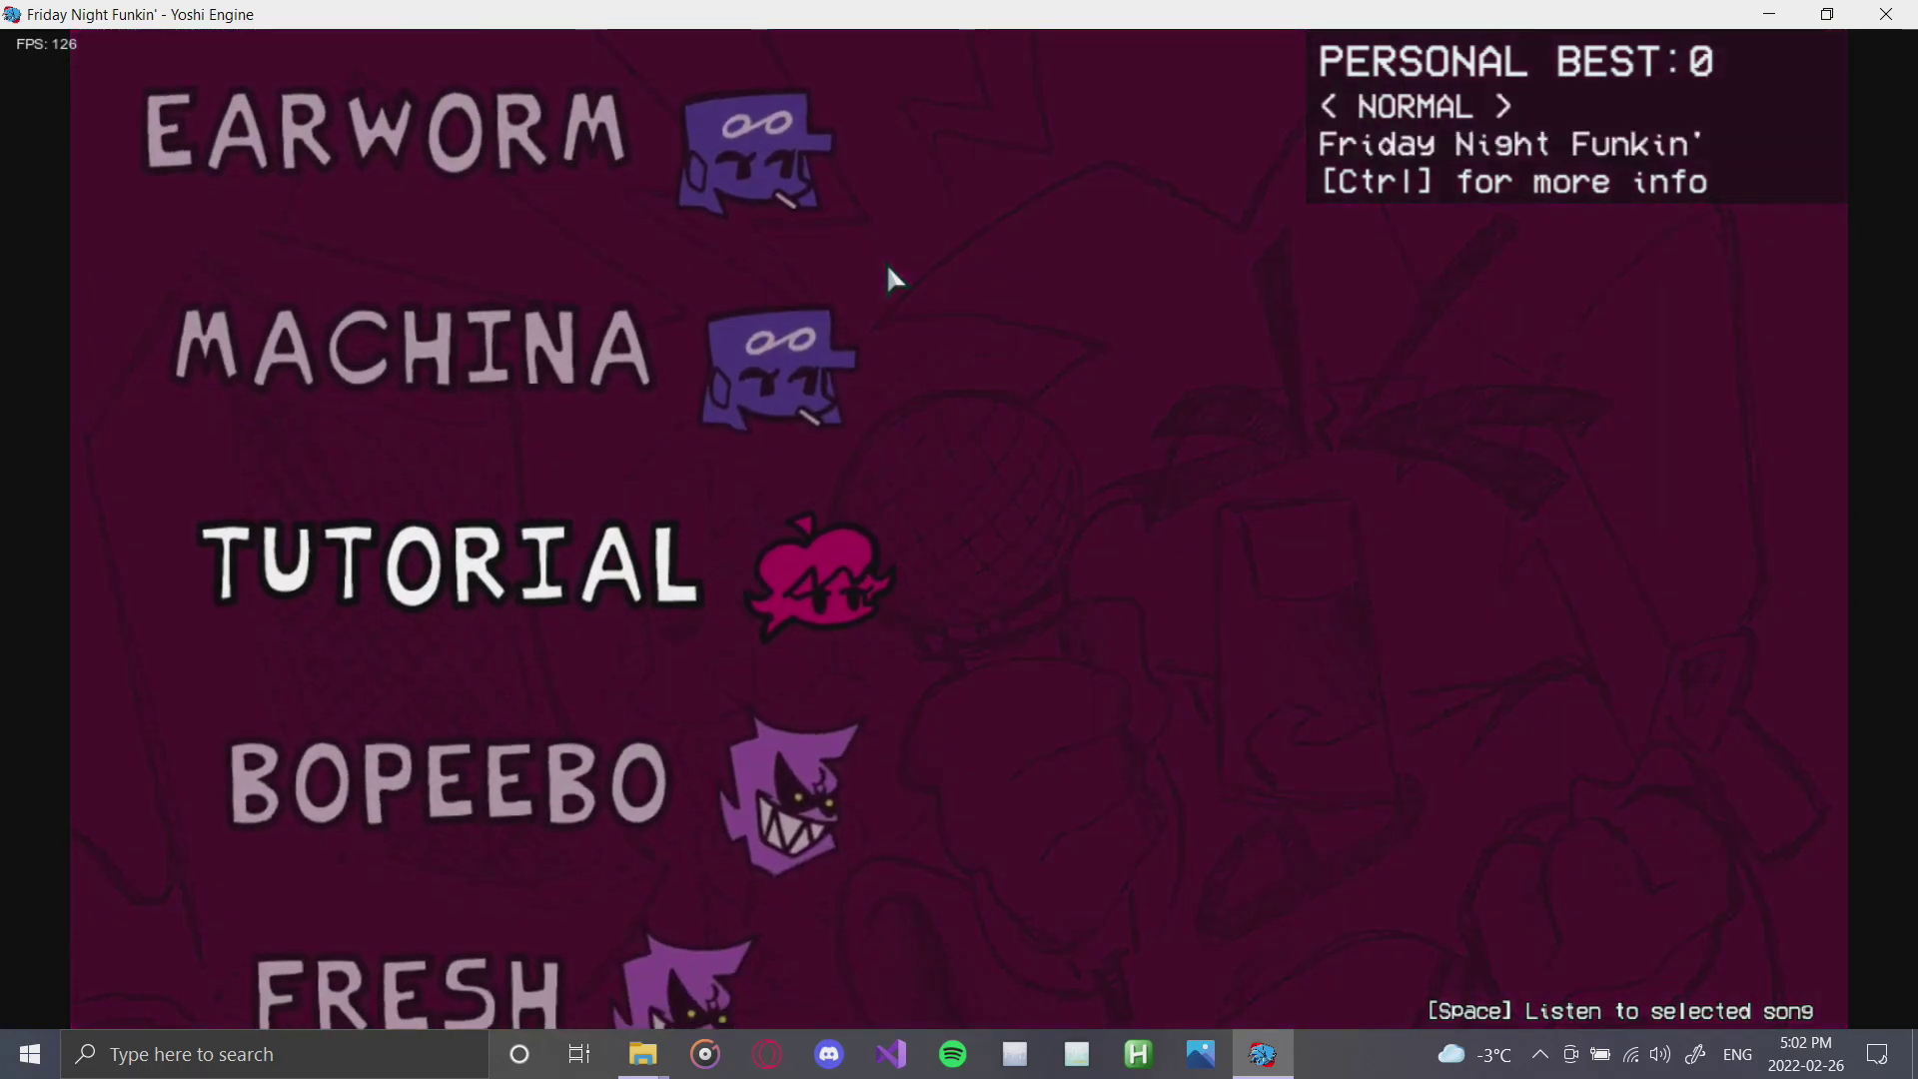
- Select FRESH in the Freeplay list and start the song
key("Up")
key("Down")
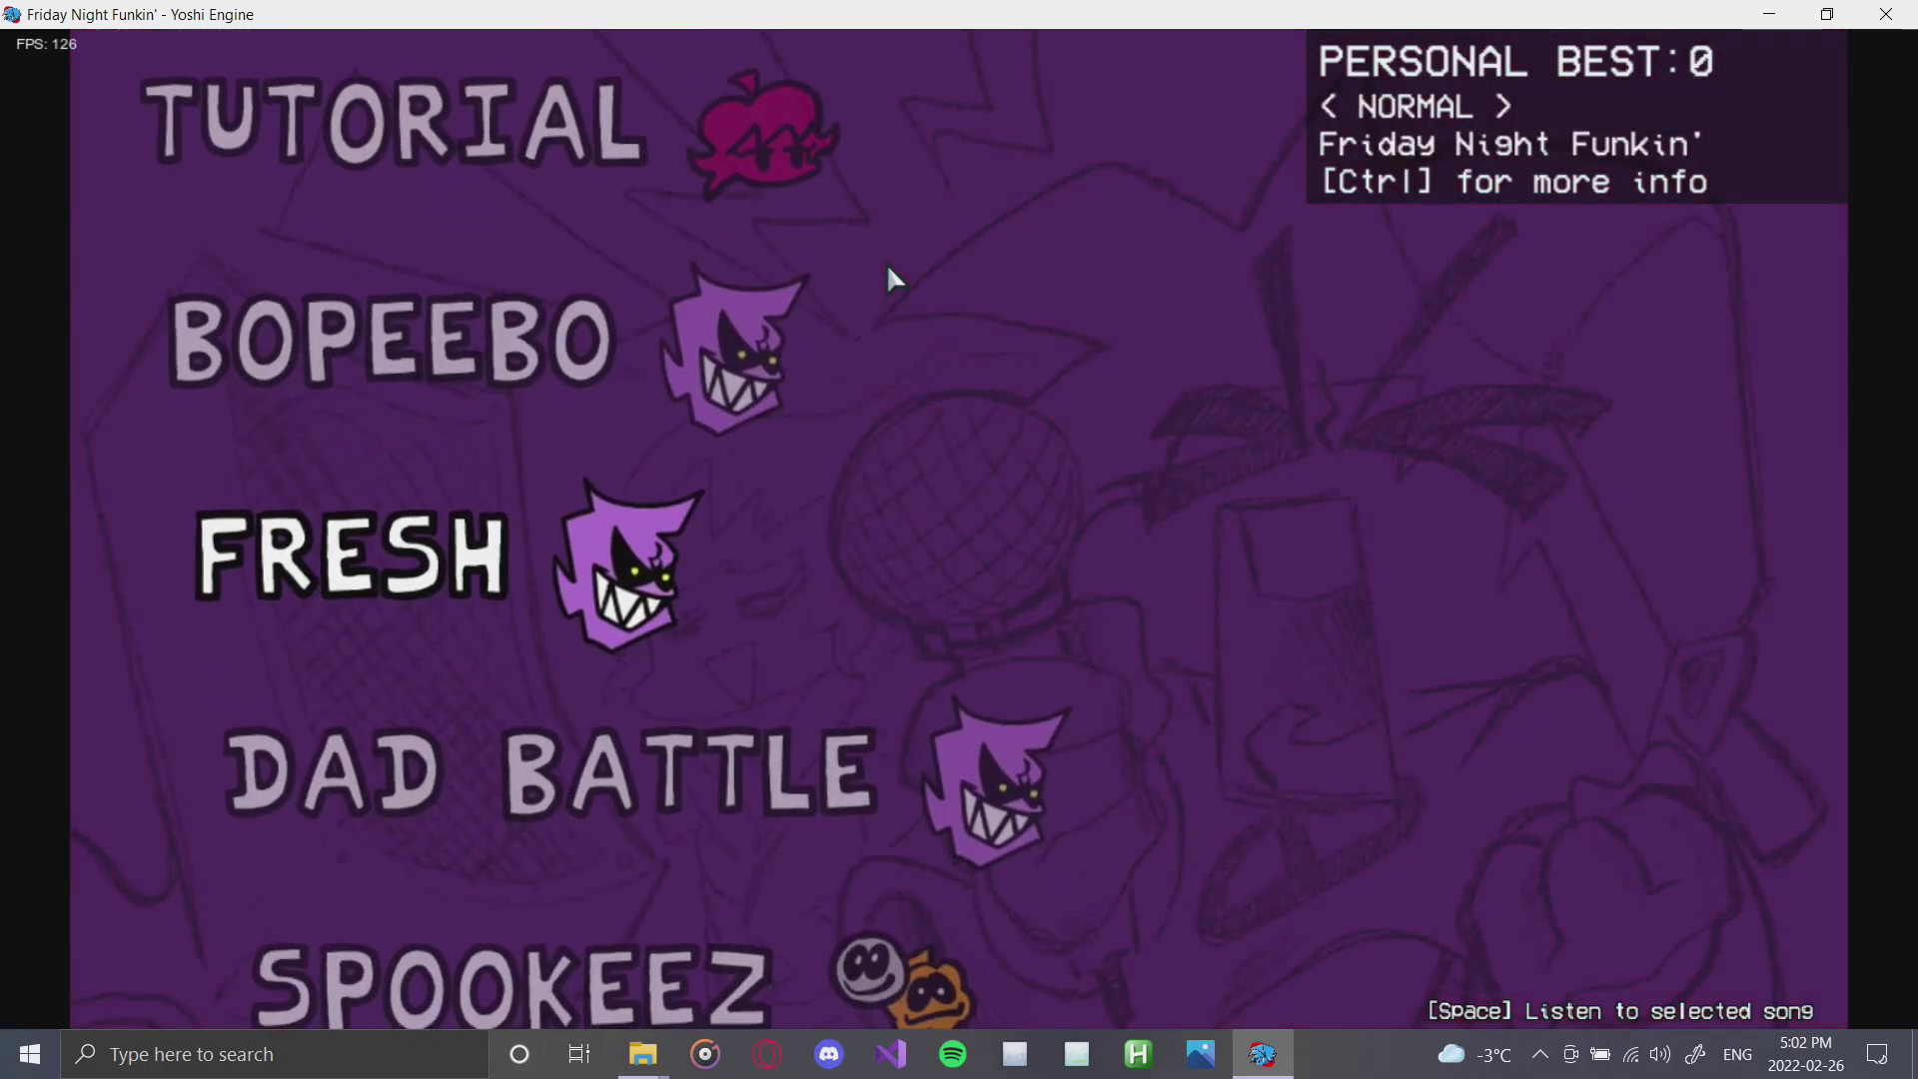
key("Return")
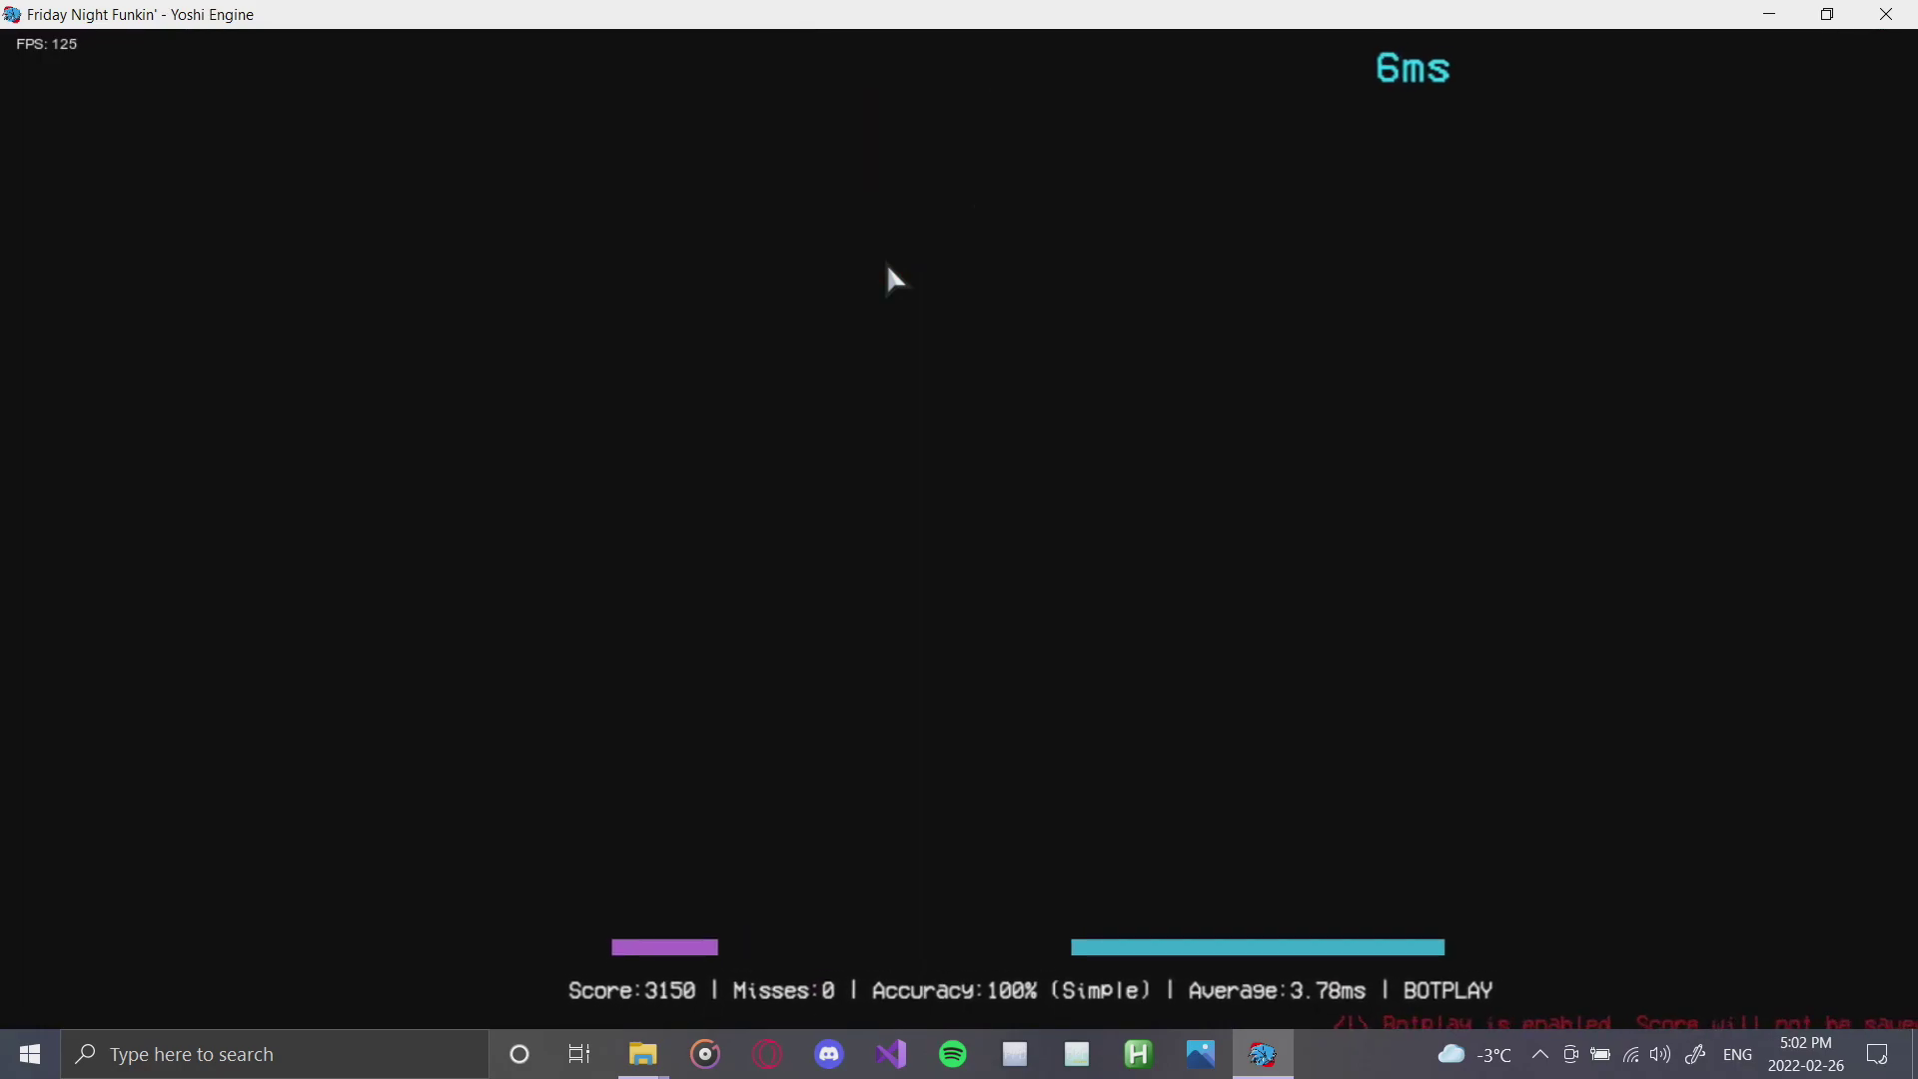
- Open FRESH's chart editor with the 7 key, scroll the note grid, and return to section 0, beat 0
key("7")
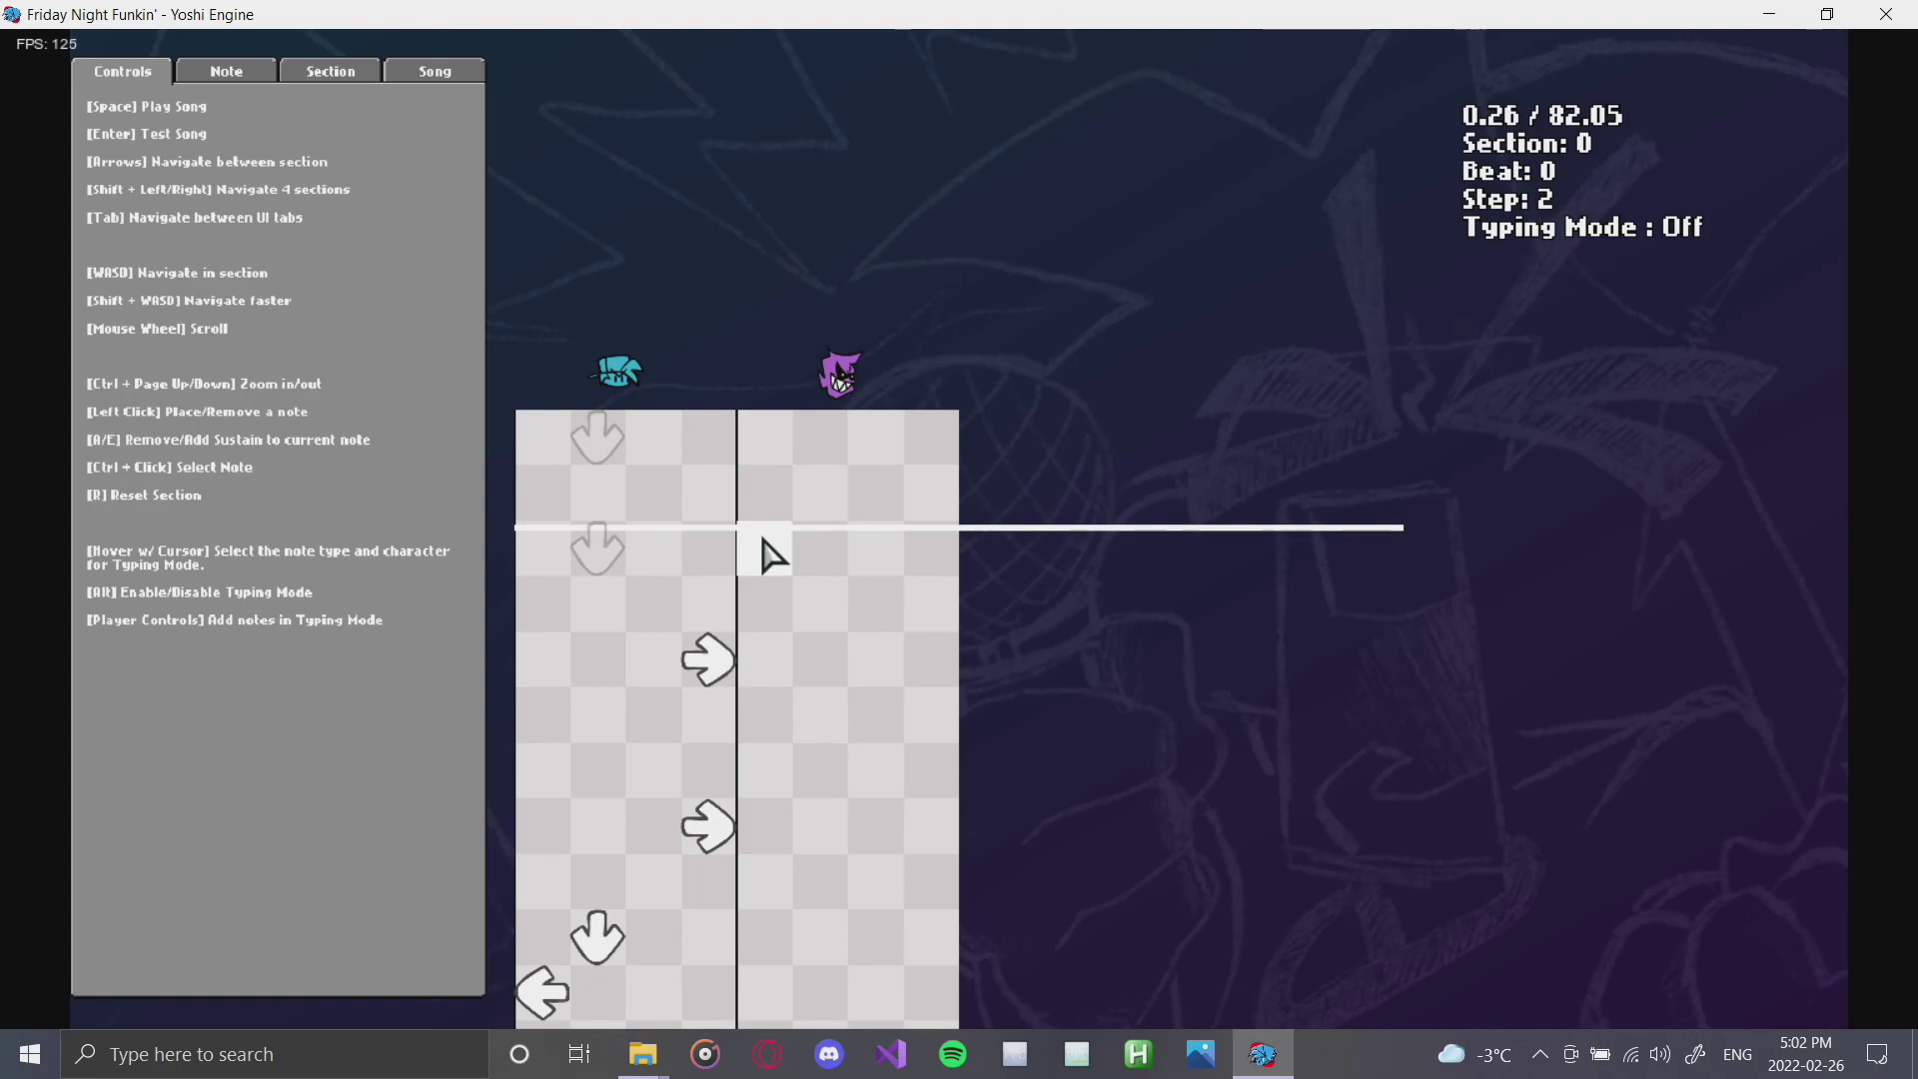
scroll(796, 548, "up", 3)
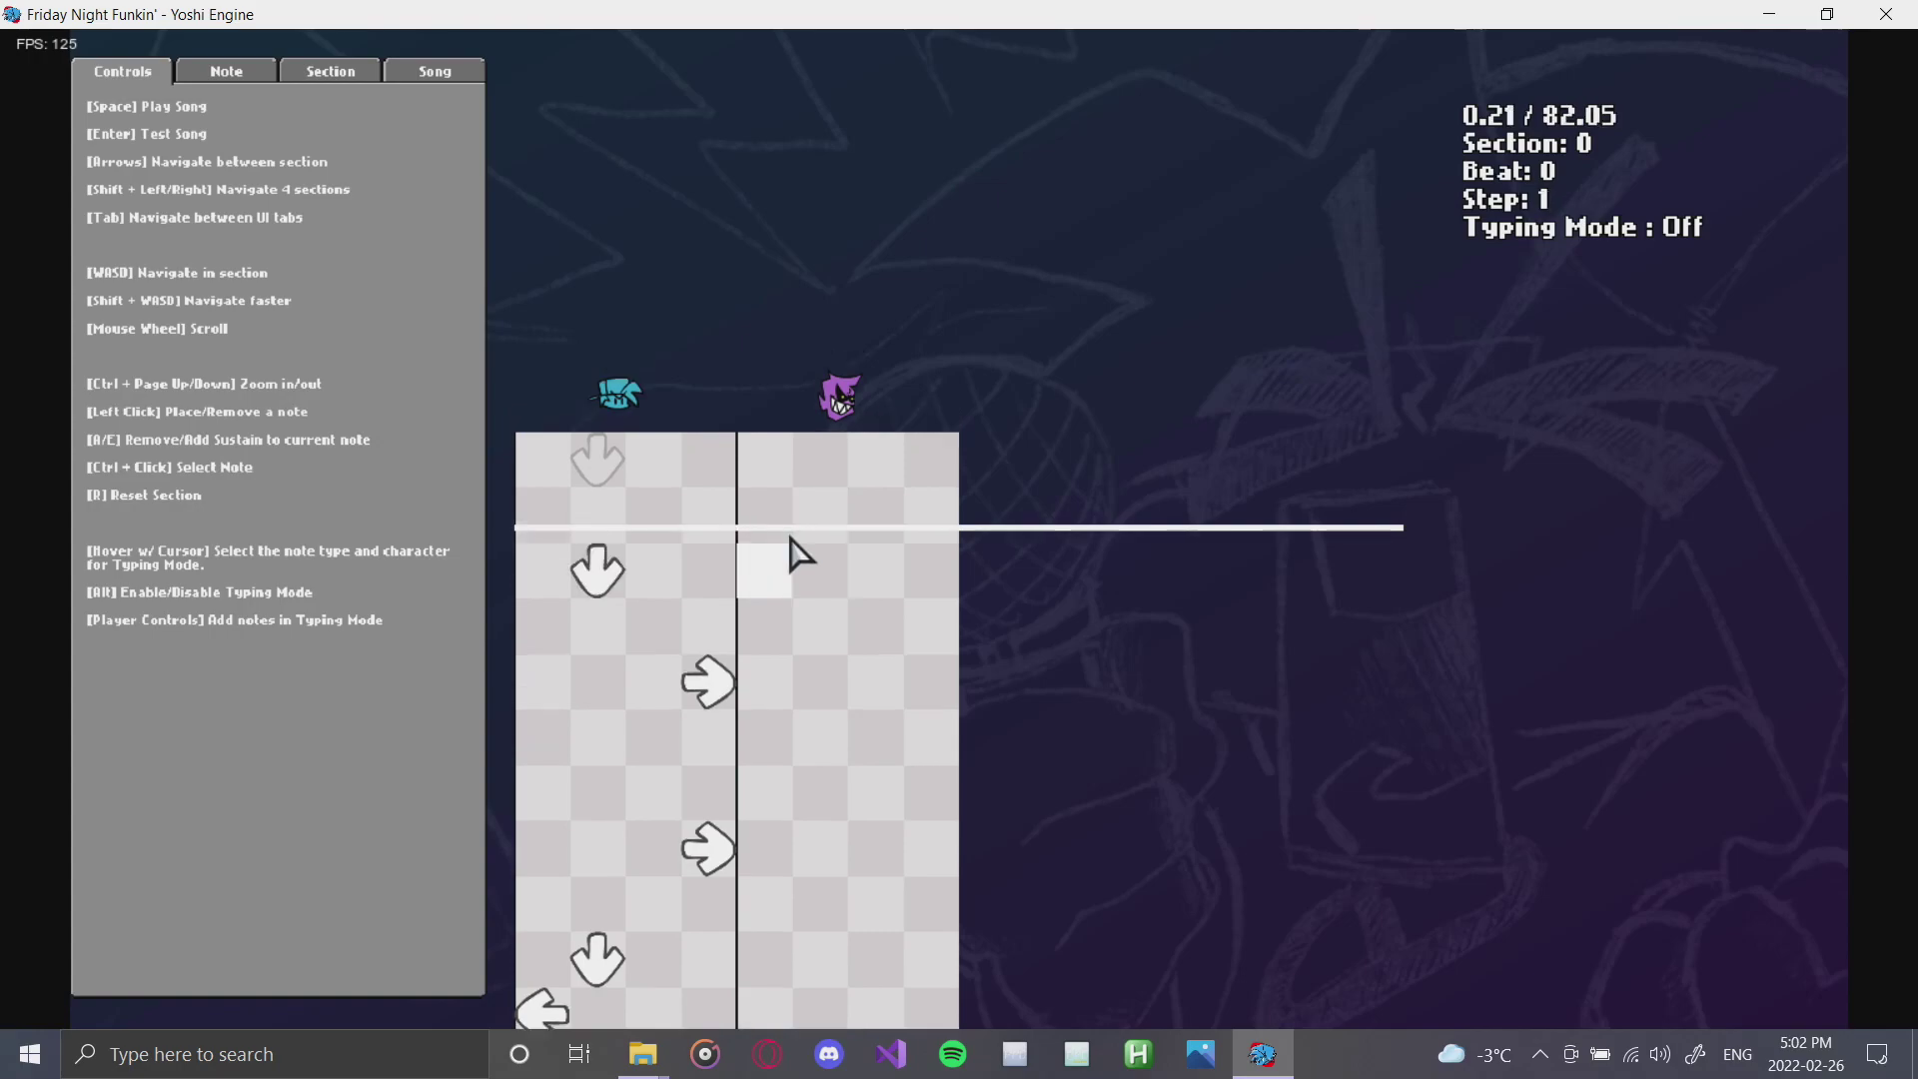
scroll(796, 549, "down", 1)
scroll(796, 548, "up", 1)
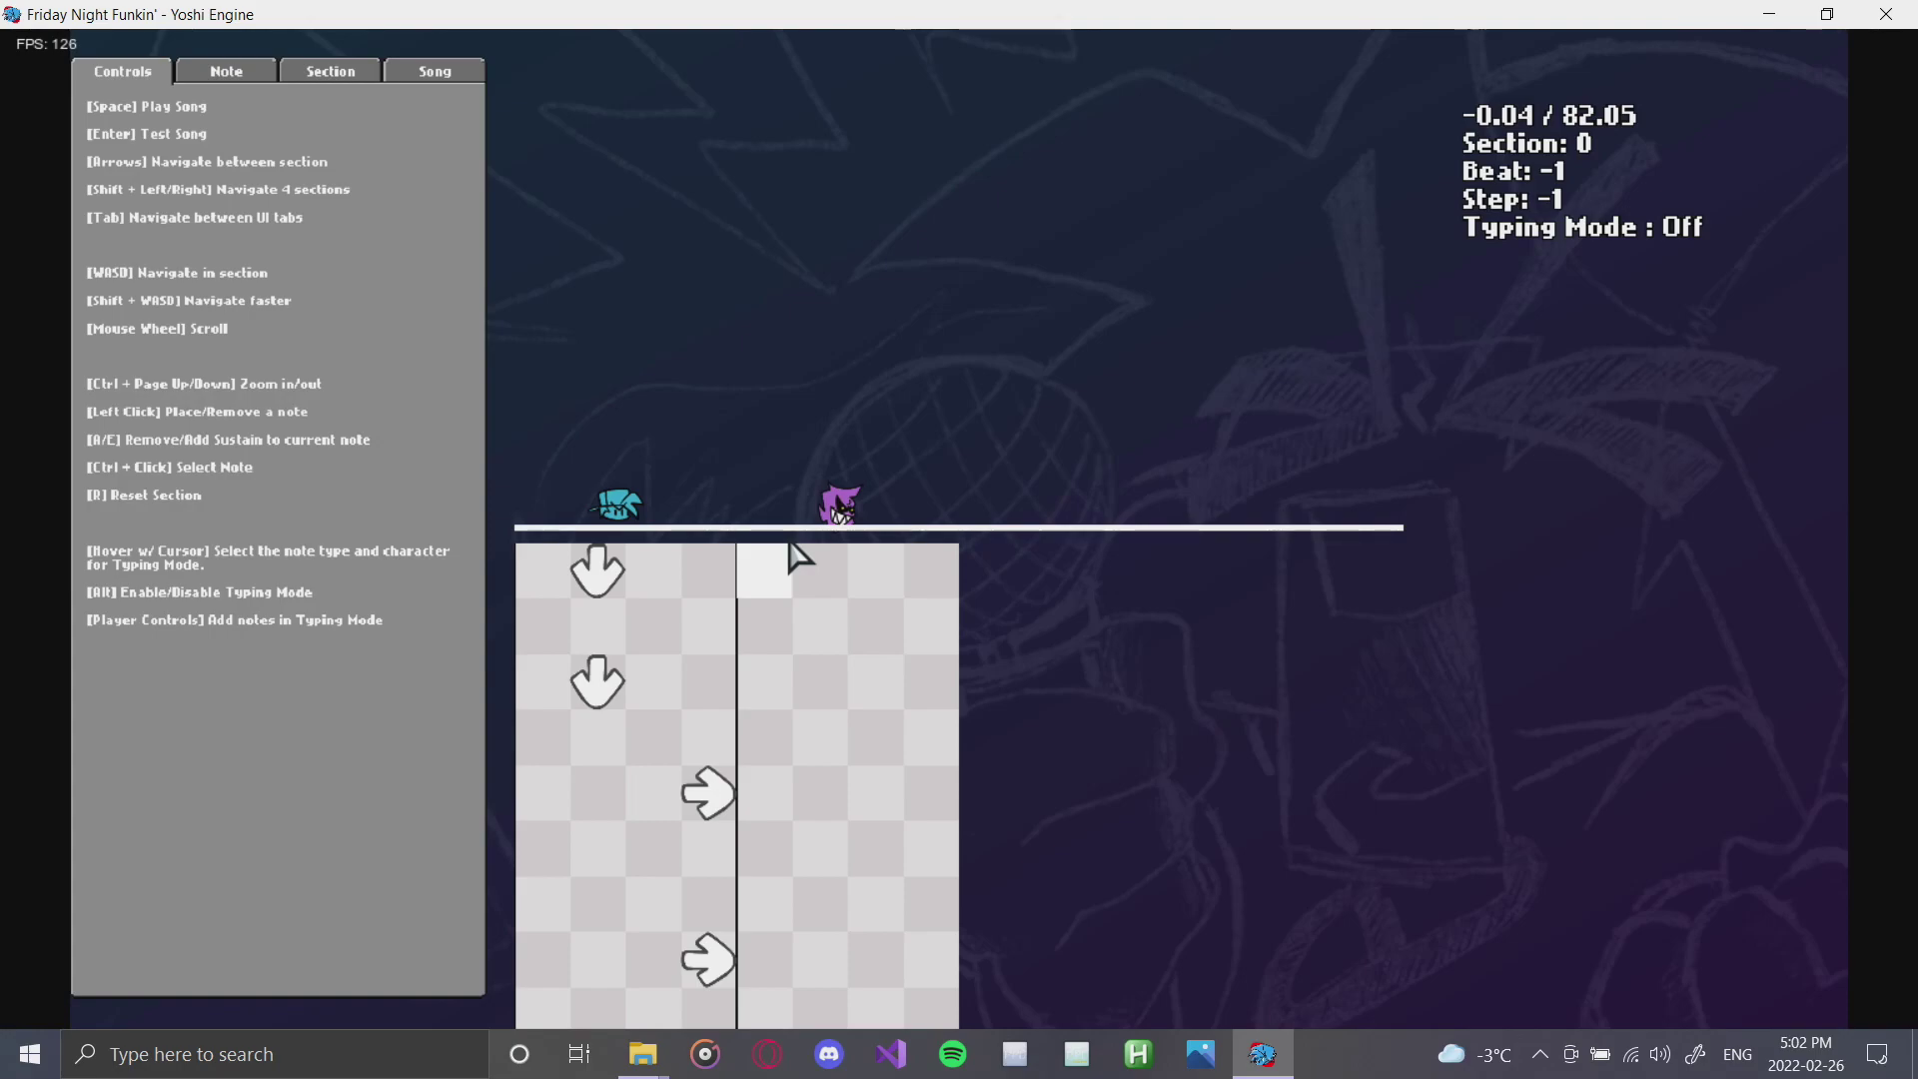
scroll(796, 554, "down", 1)
scroll(794, 589, "up", 2)
scroll(789, 609, "down", 3)
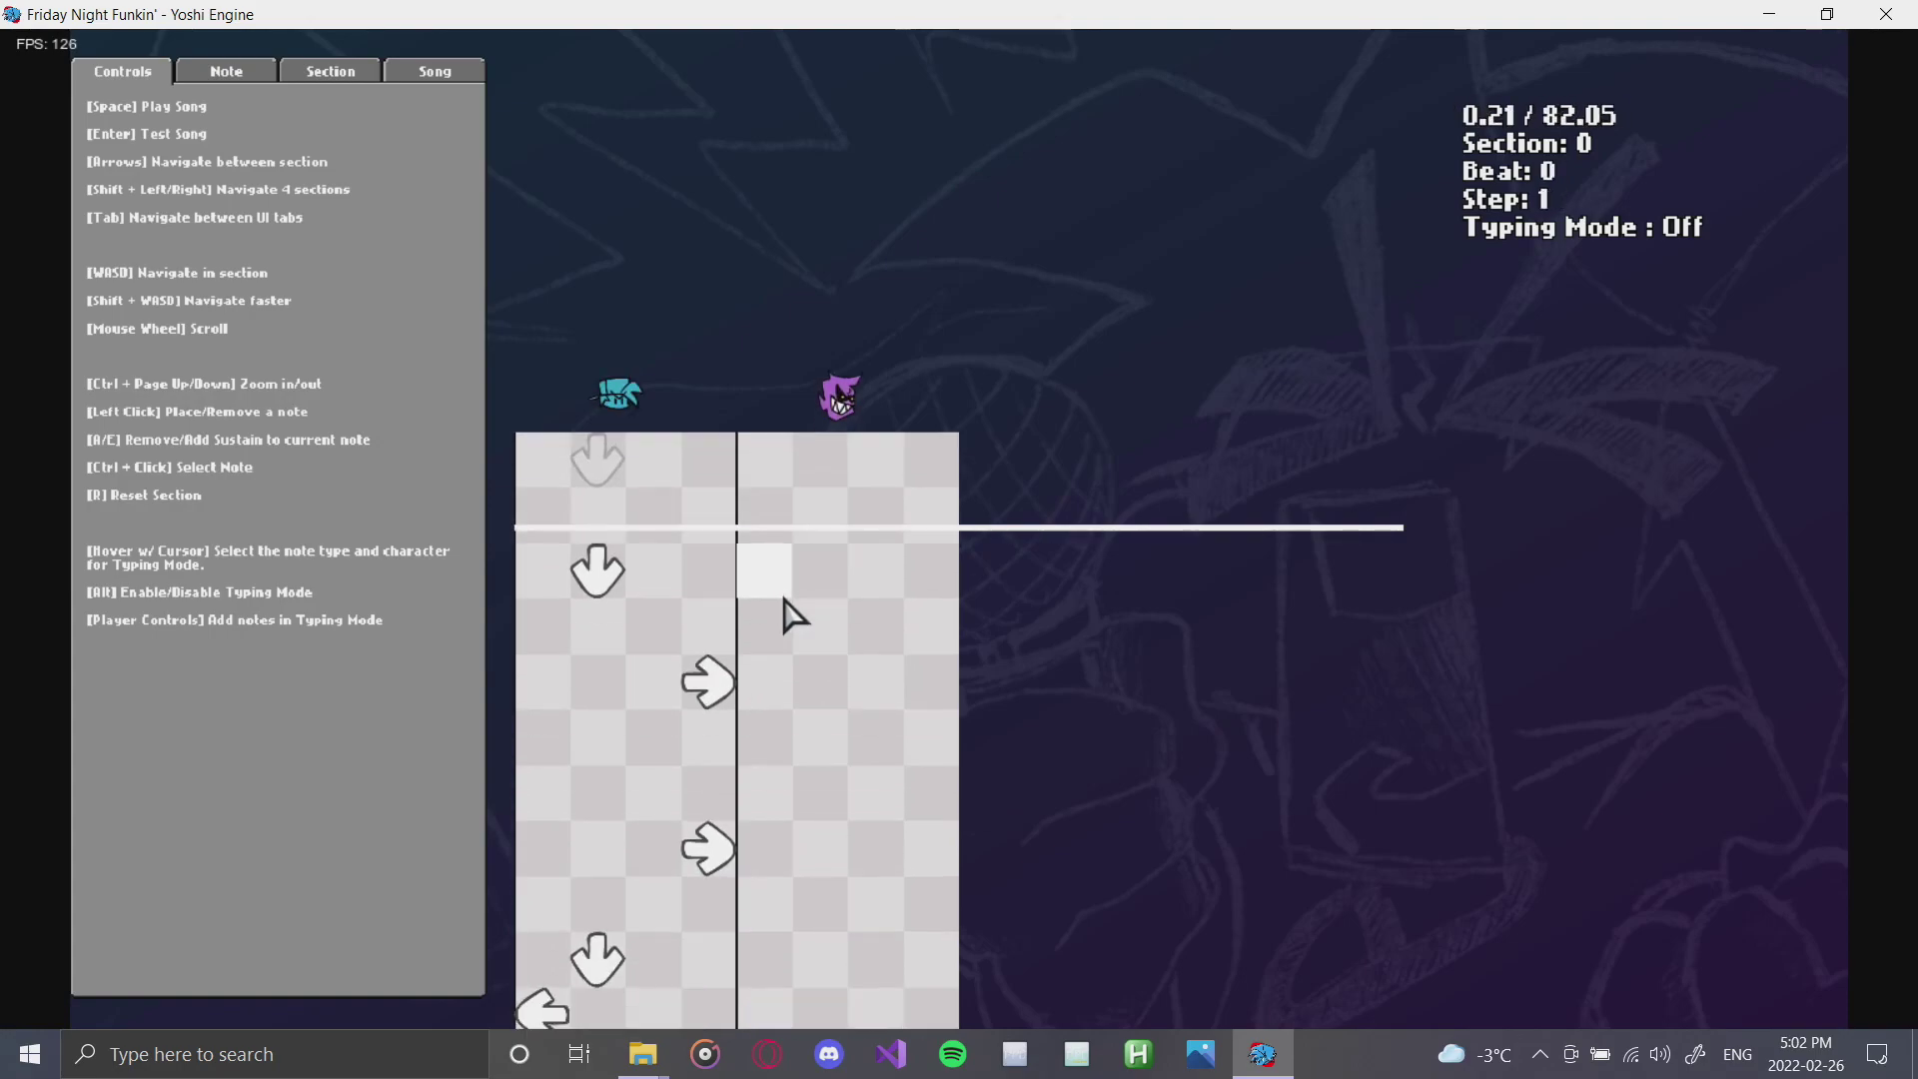
scroll(792, 619, "down", 4)
scroll(794, 620, "up", 6)
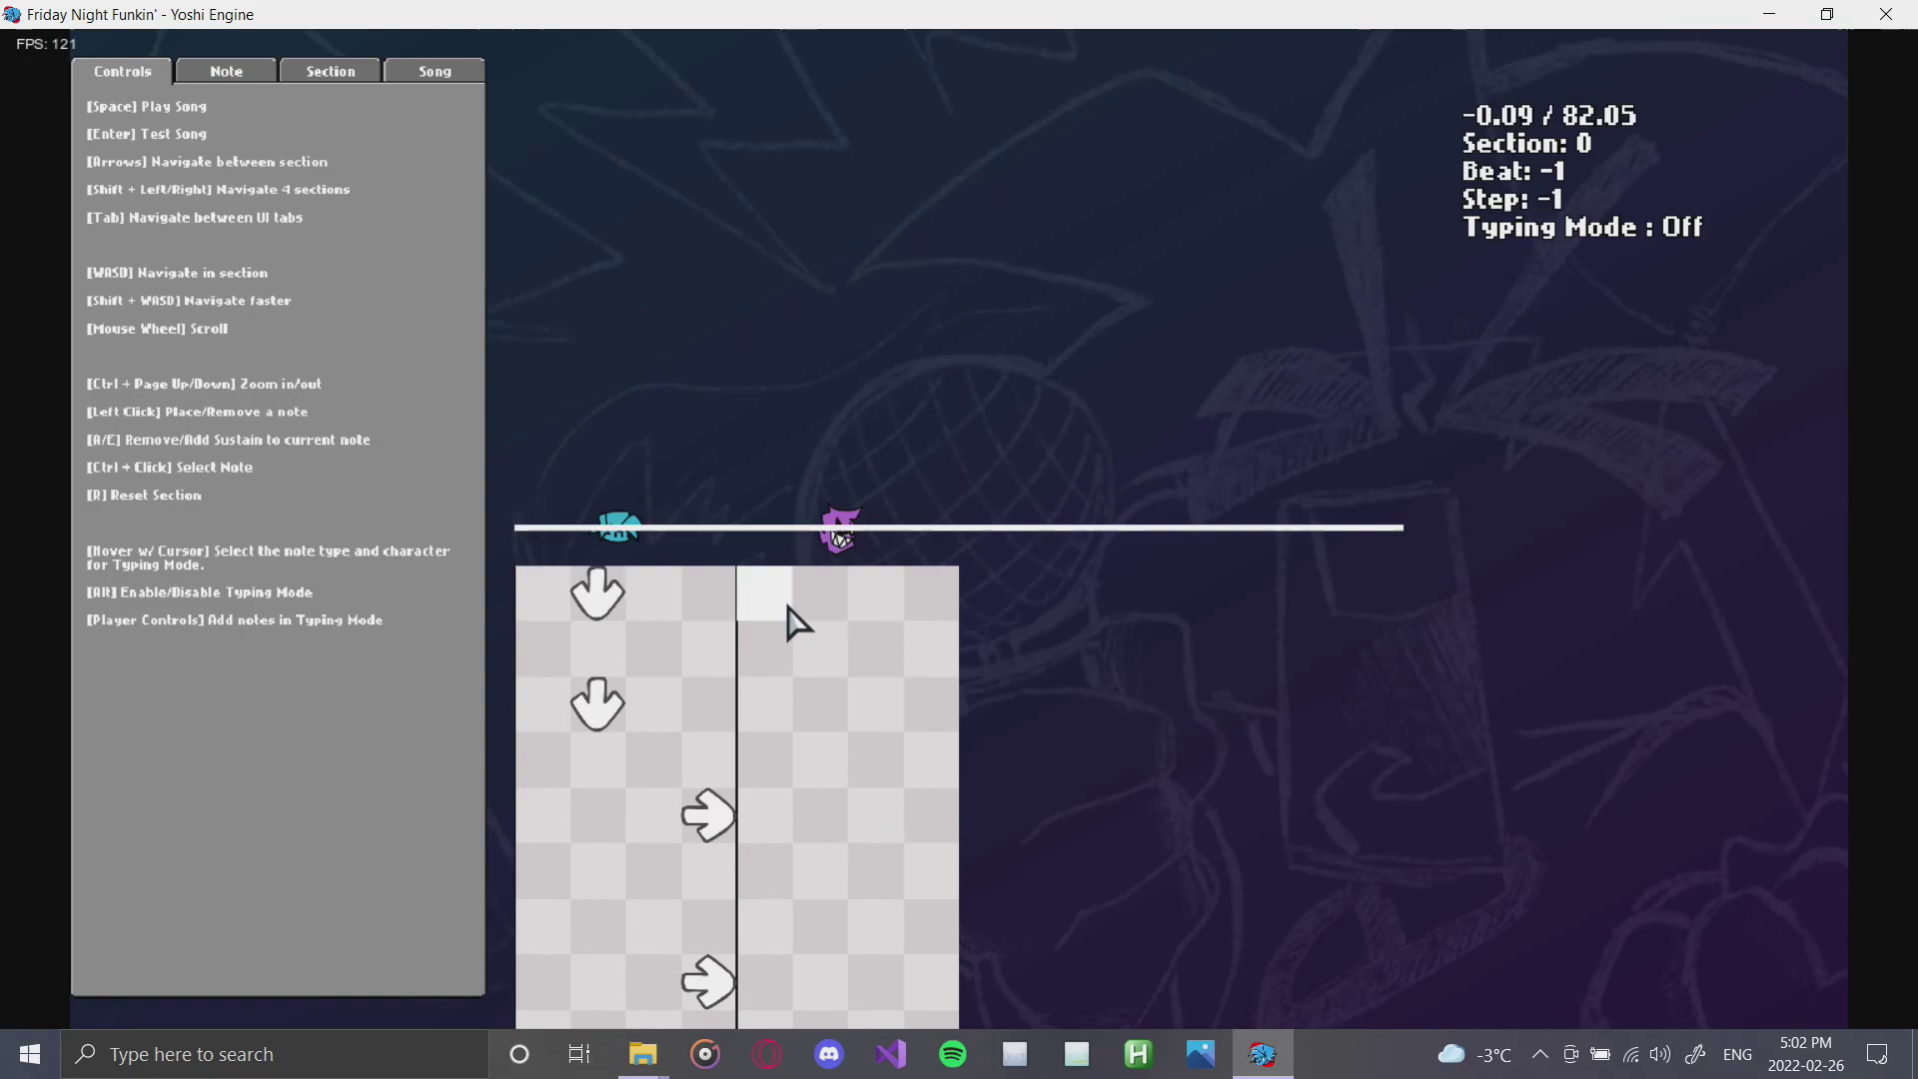
scroll(796, 623, "down", 1)
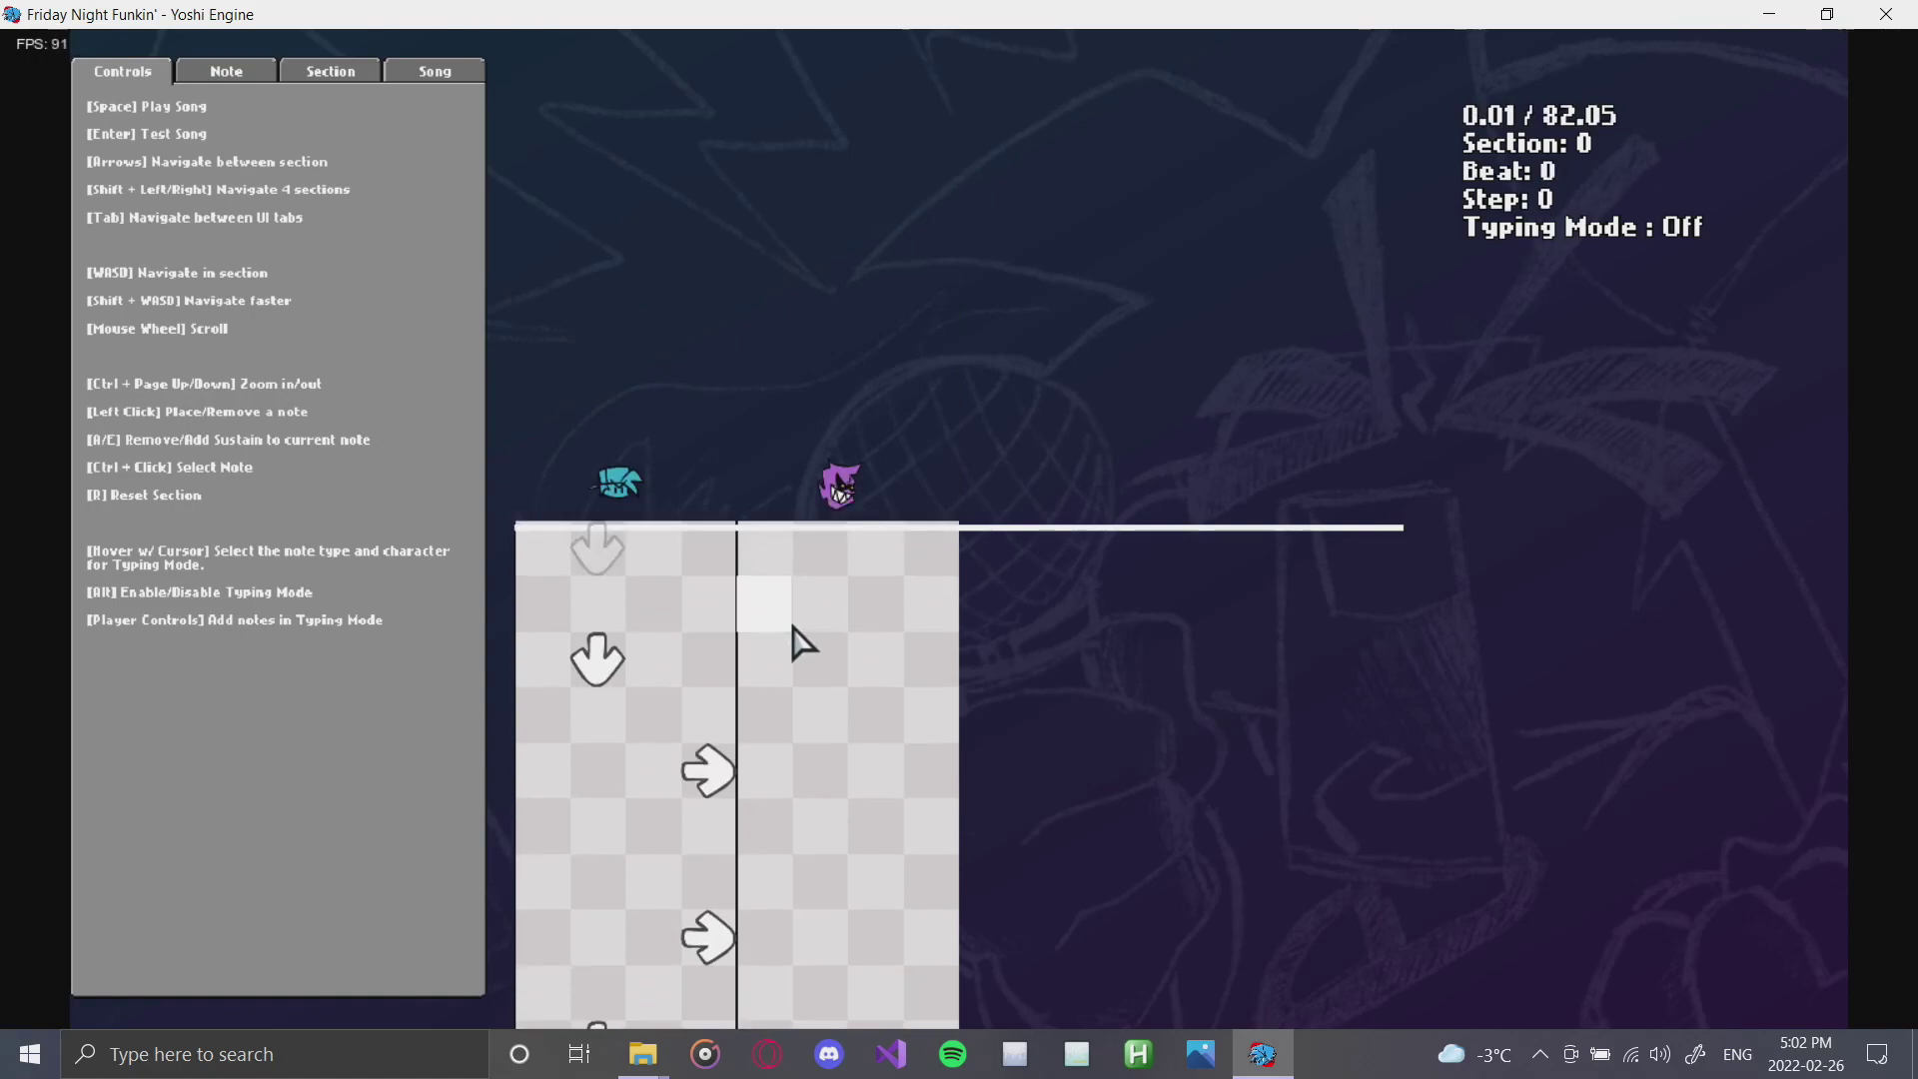
scroll(796, 624, "down", 8)
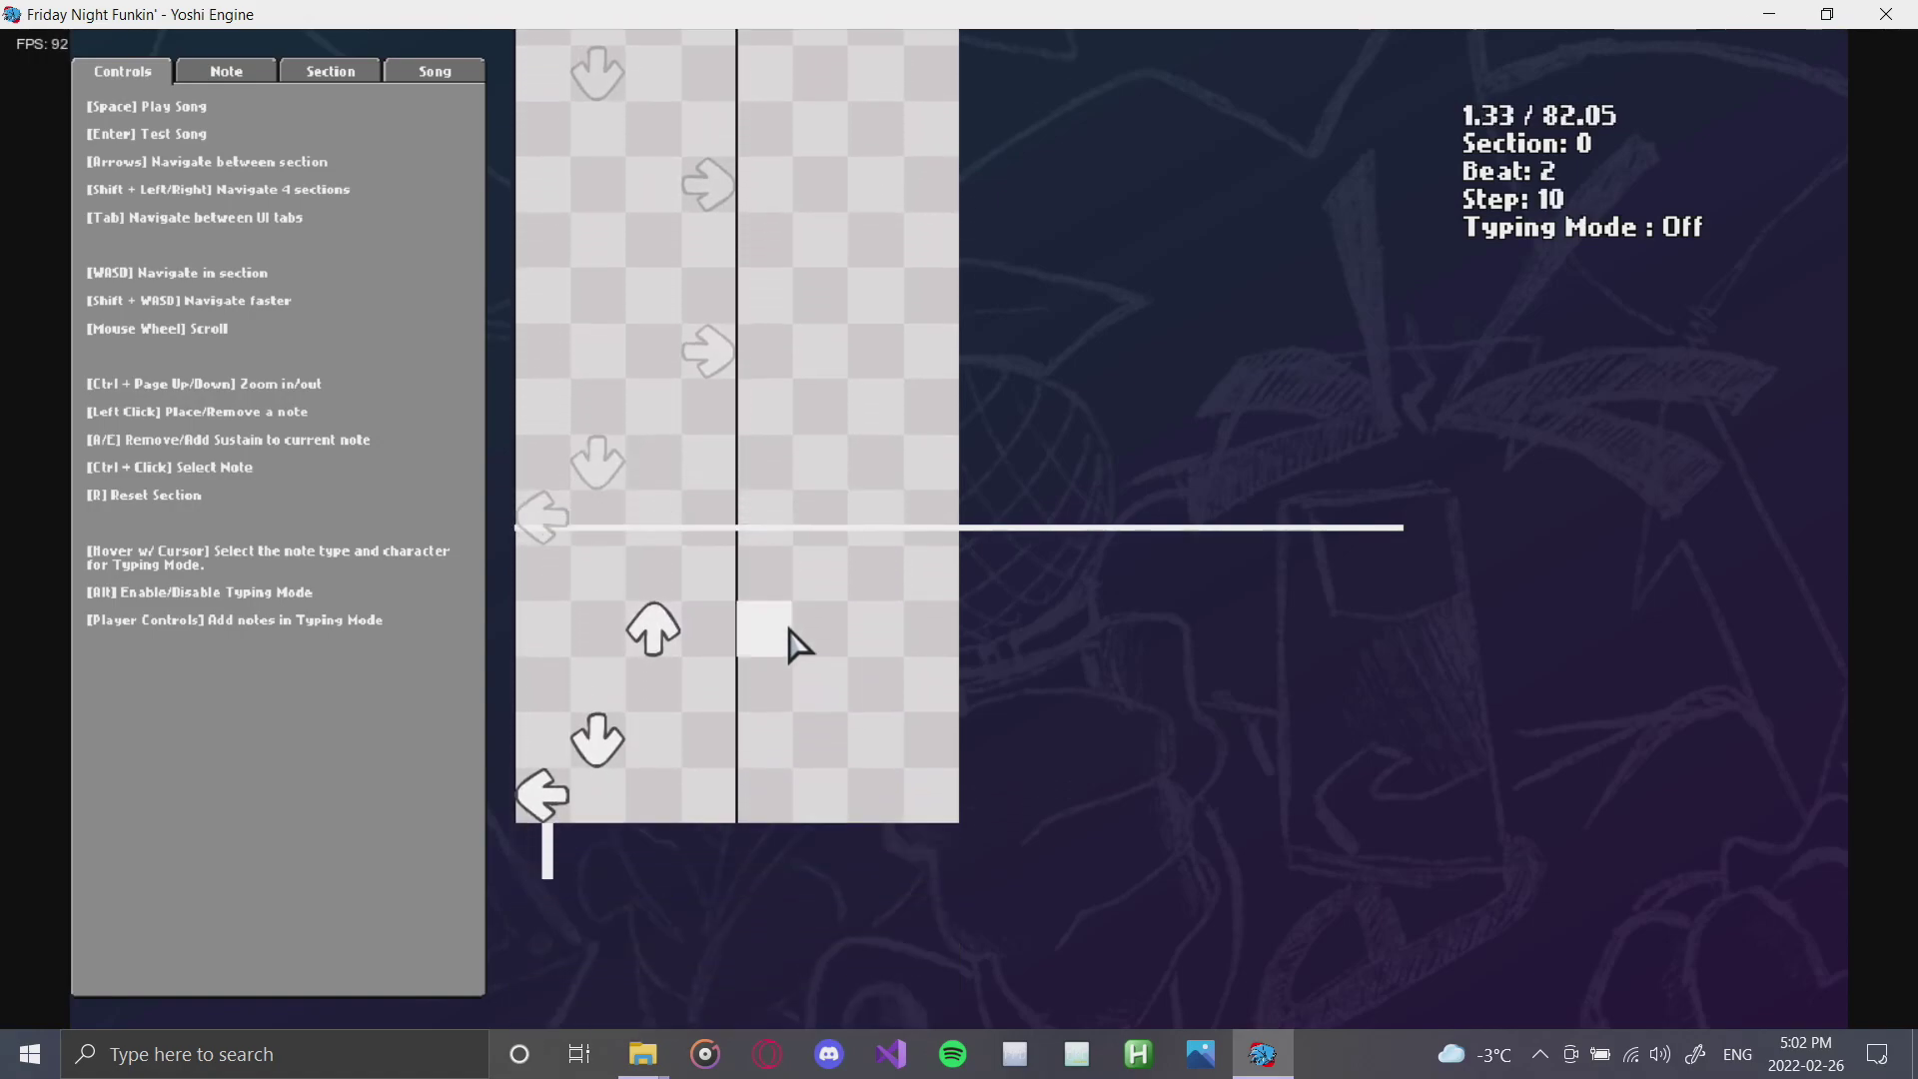
scroll(789, 629, "up", 10)
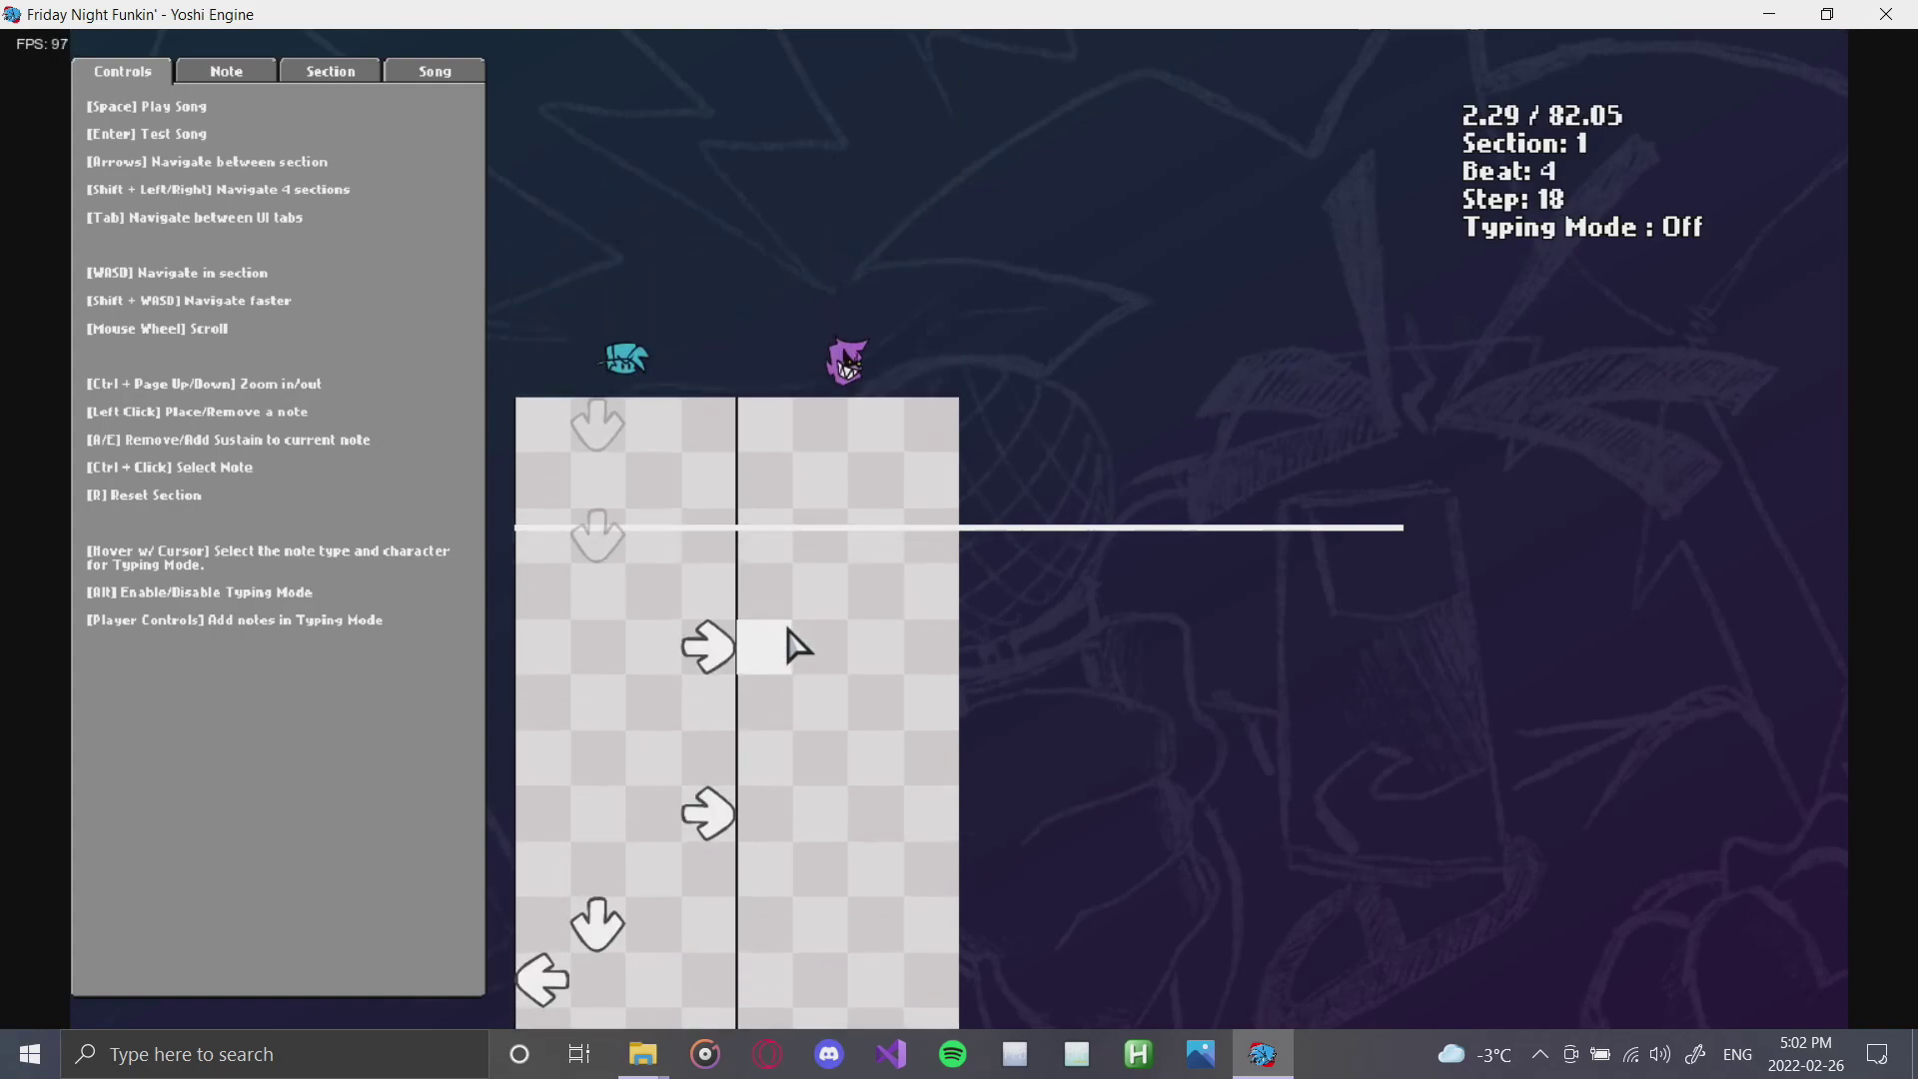
scroll(789, 629, "down", 2)
scroll(796, 645, "down", 2)
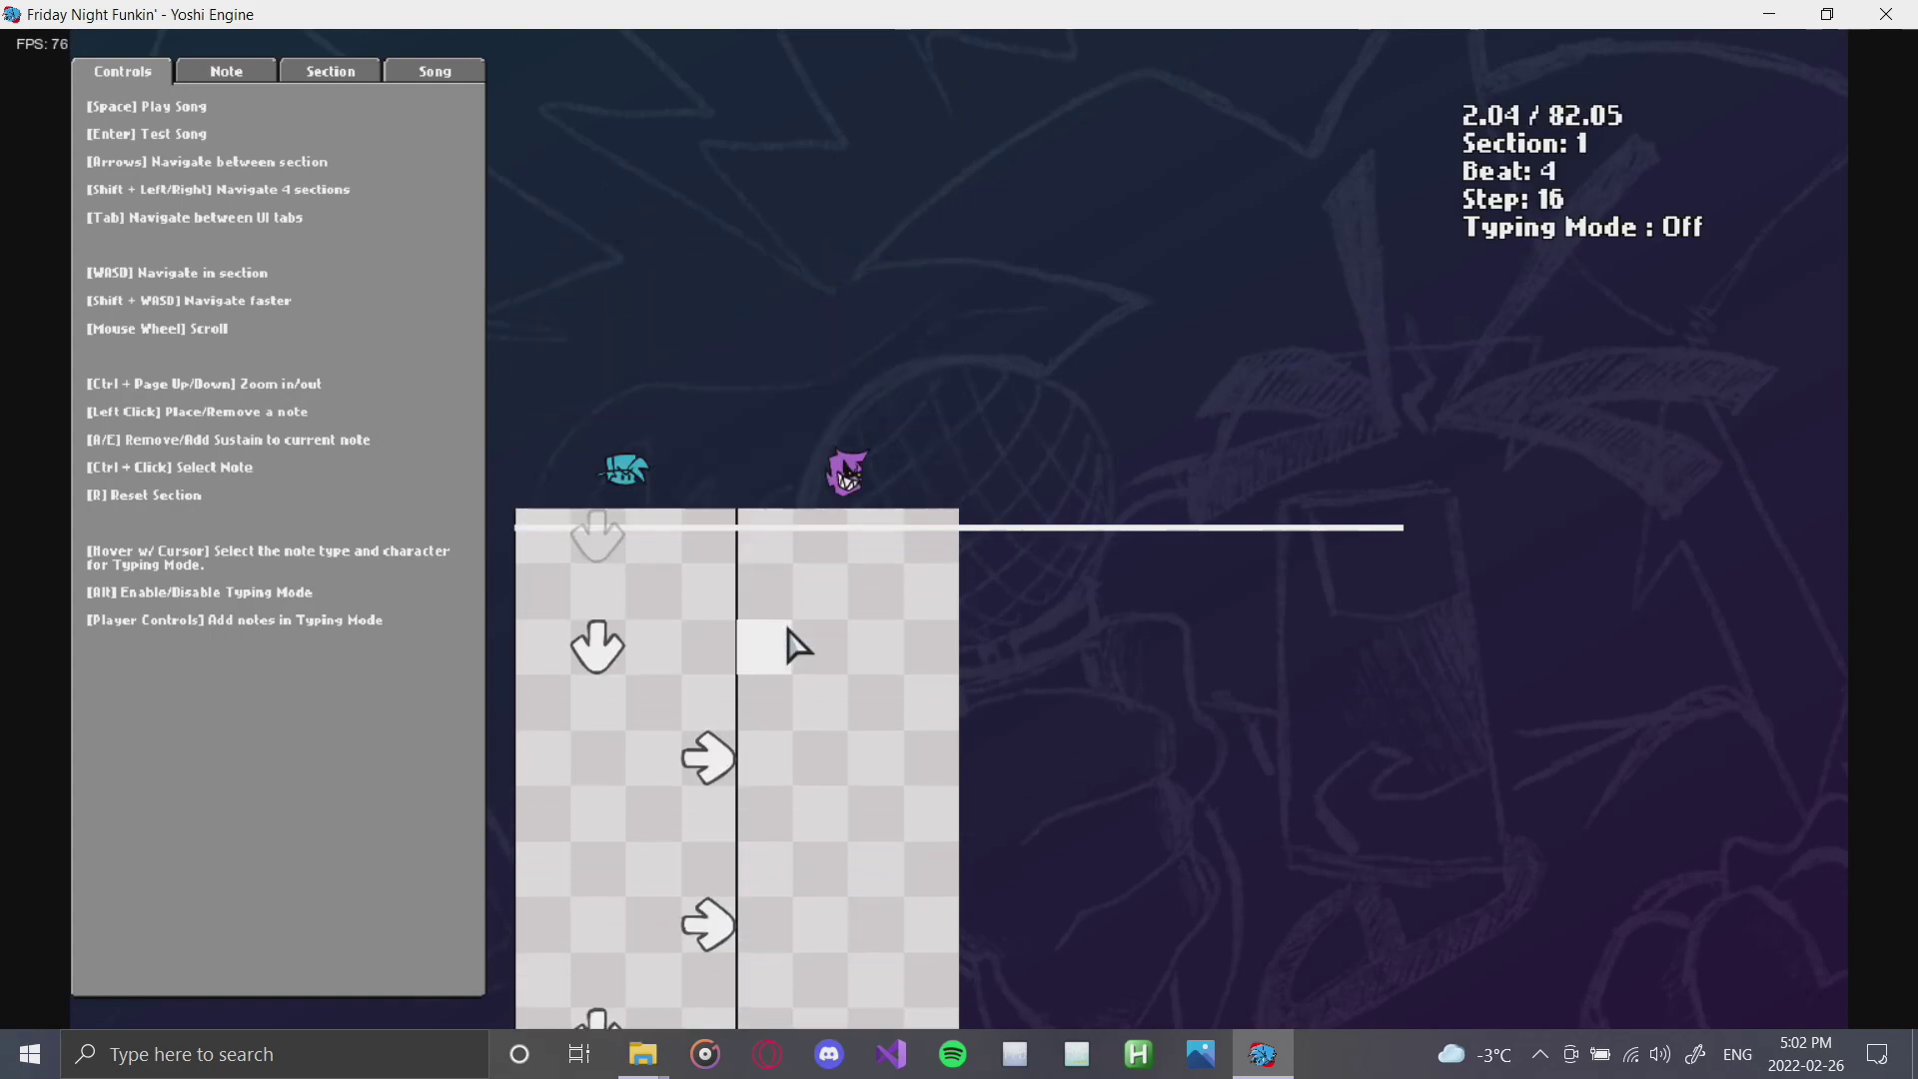
scroll(796, 644, "up", 3)
key("Left")
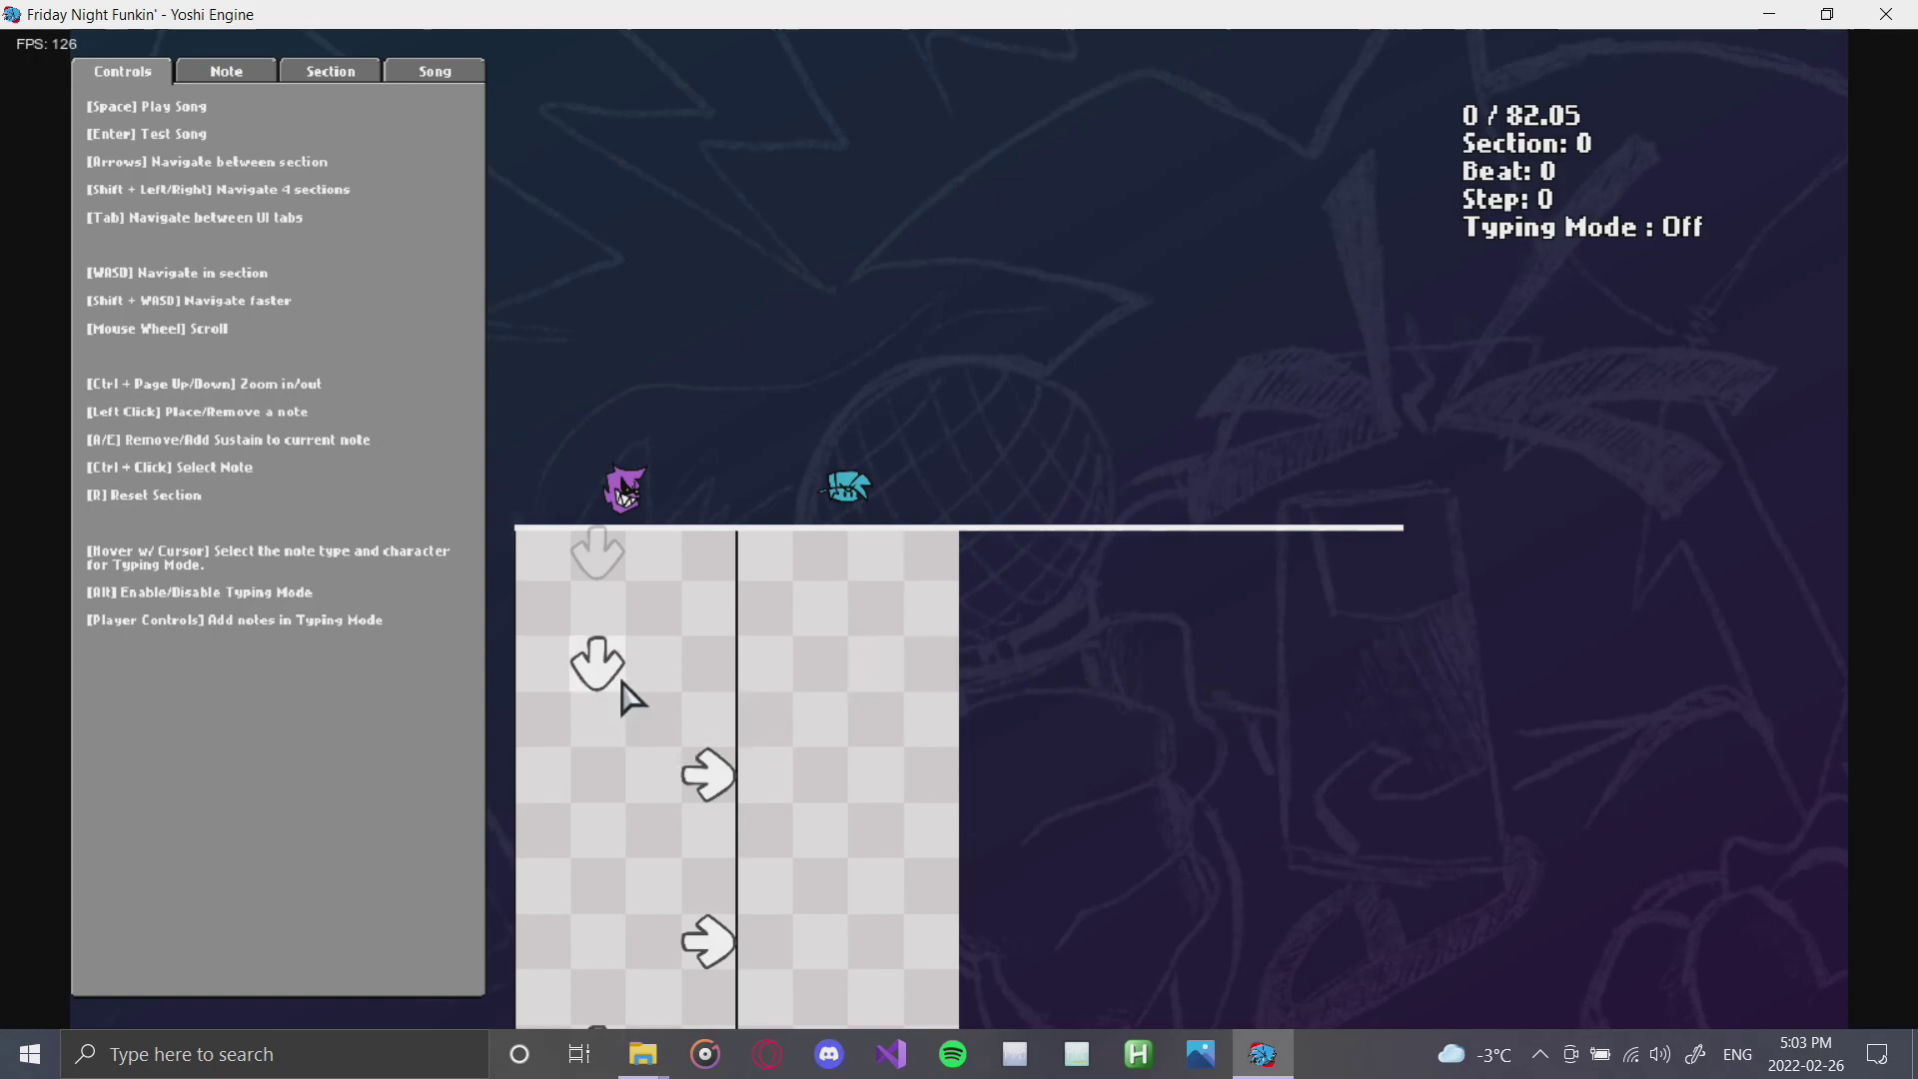
- Start playback and place right, down, up and left notes, mostly in the right-hand lanes of section 0
key("space")
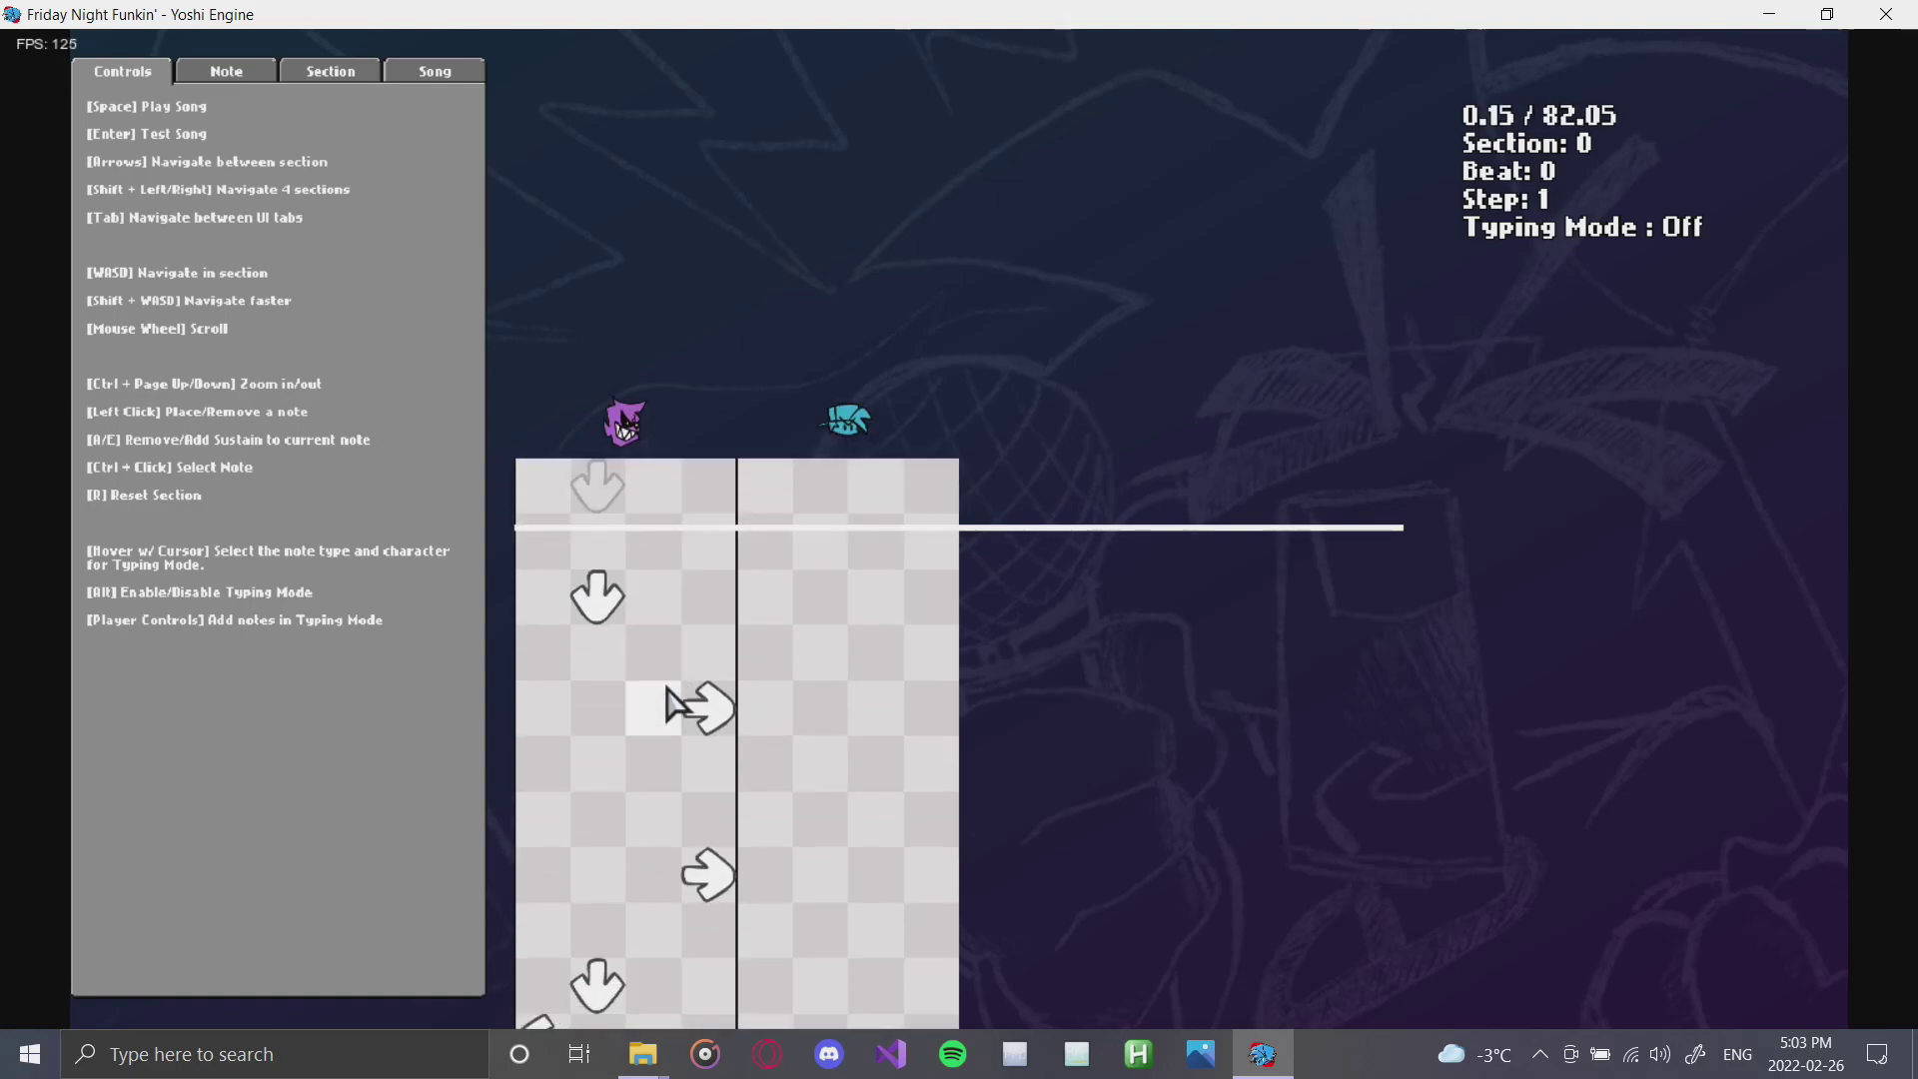
left_click(701, 699)
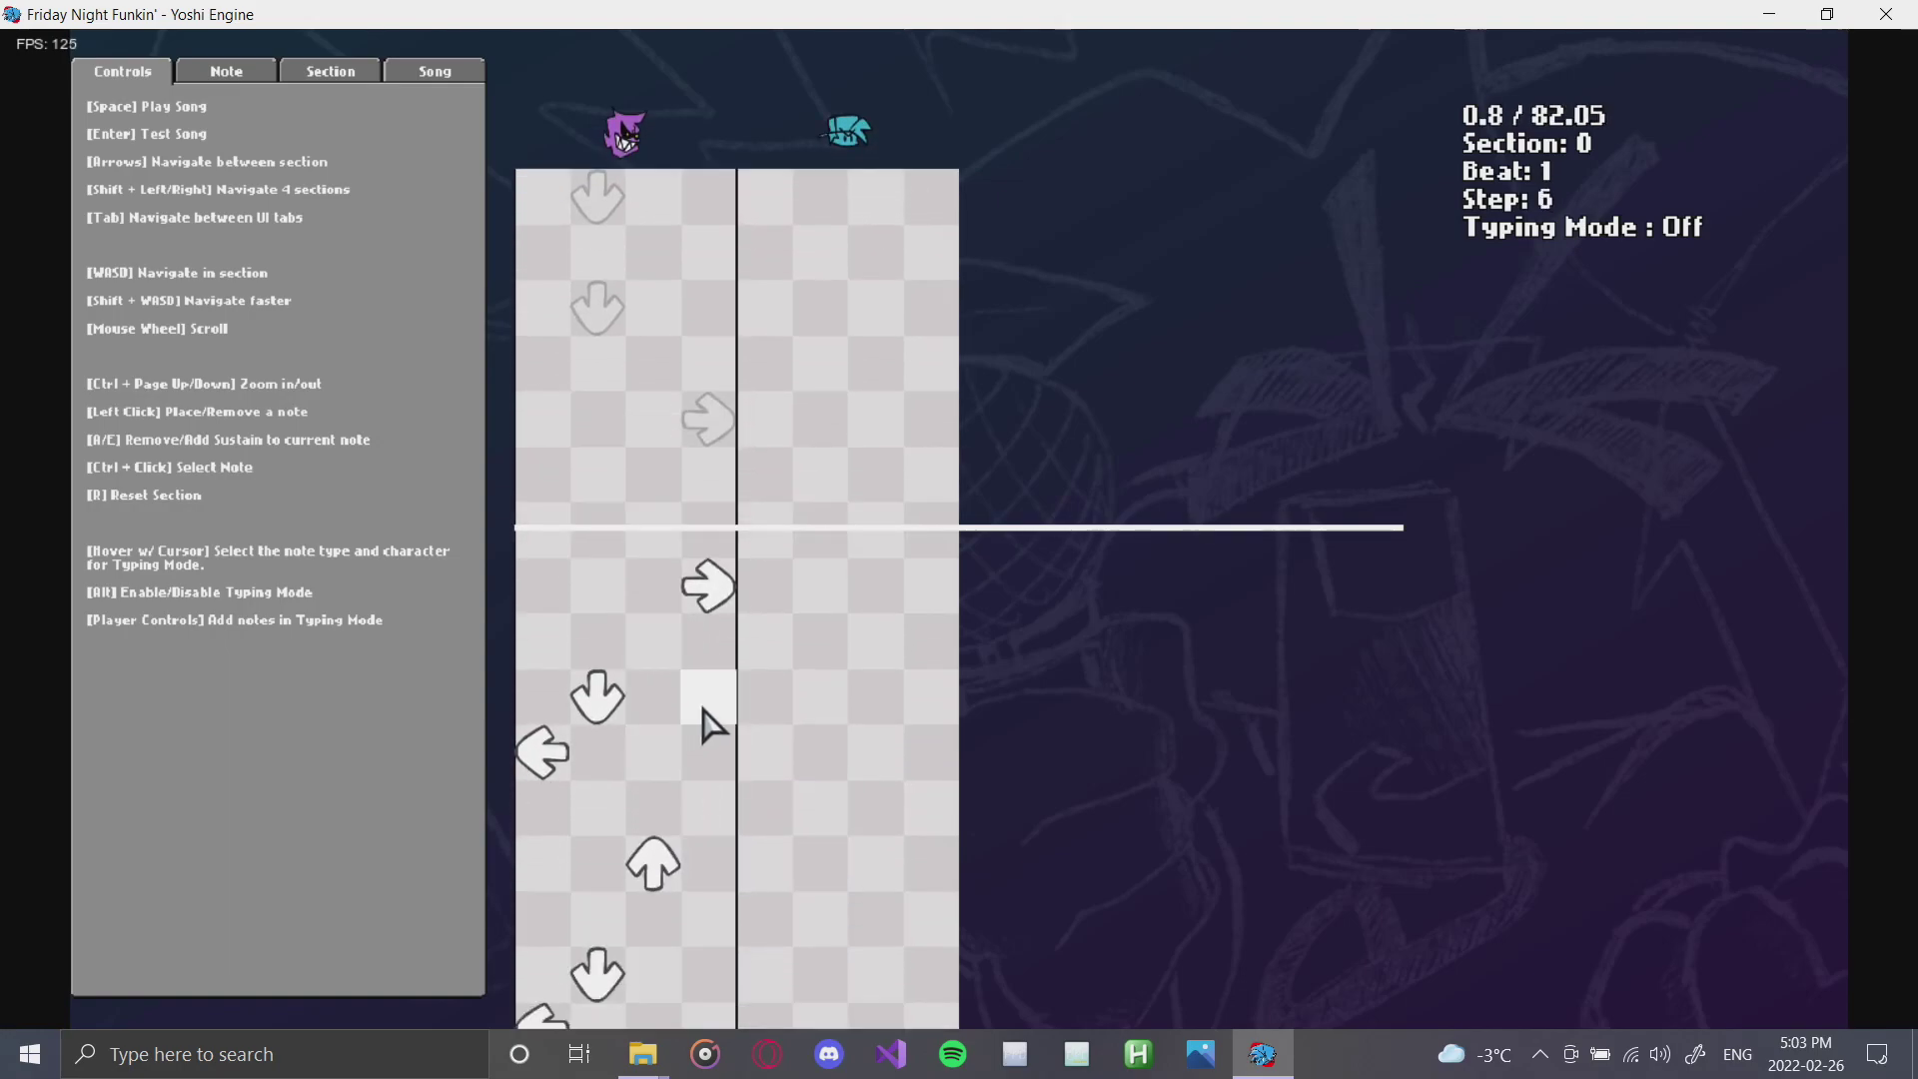
left_click(826, 754)
left_click(860, 871)
left_click(934, 644)
left_click(819, 645)
left_click(764, 642)
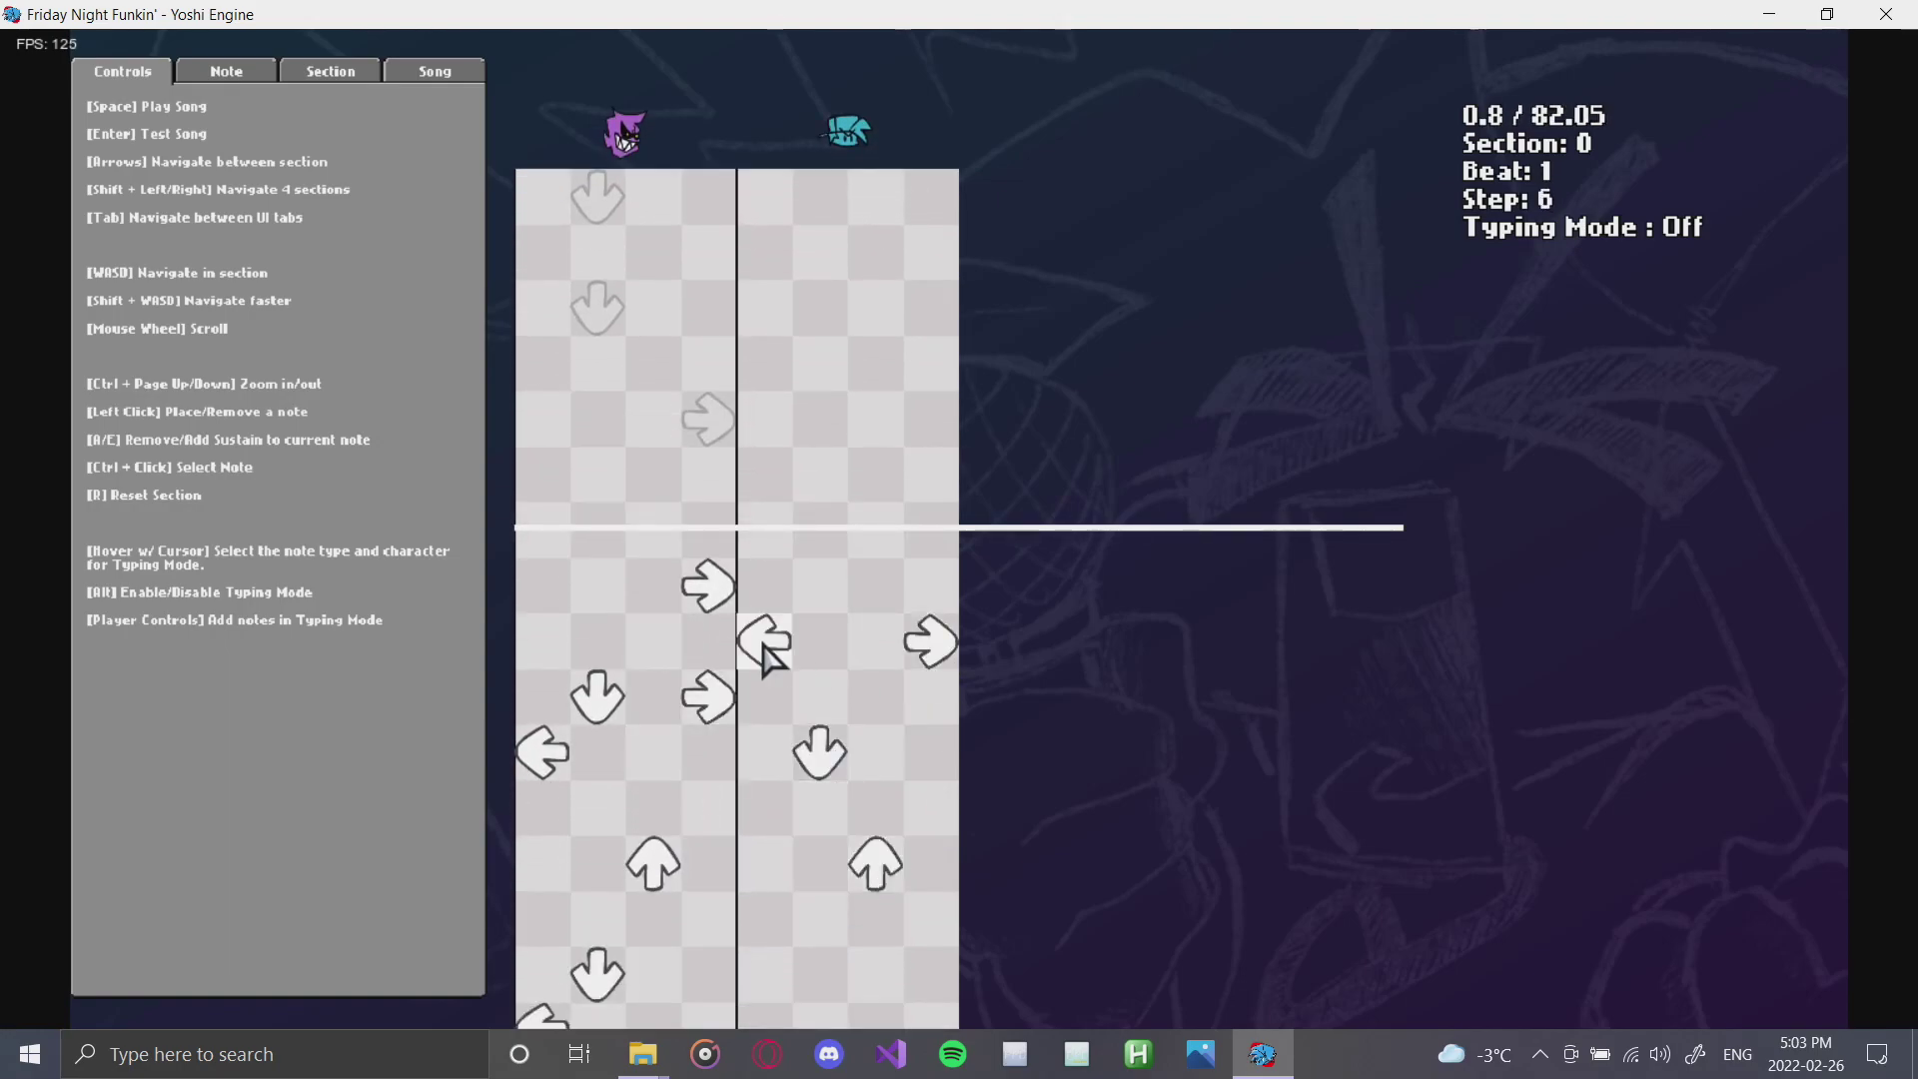
left_click(759, 807)
scroll(869, 959, "down", 1)
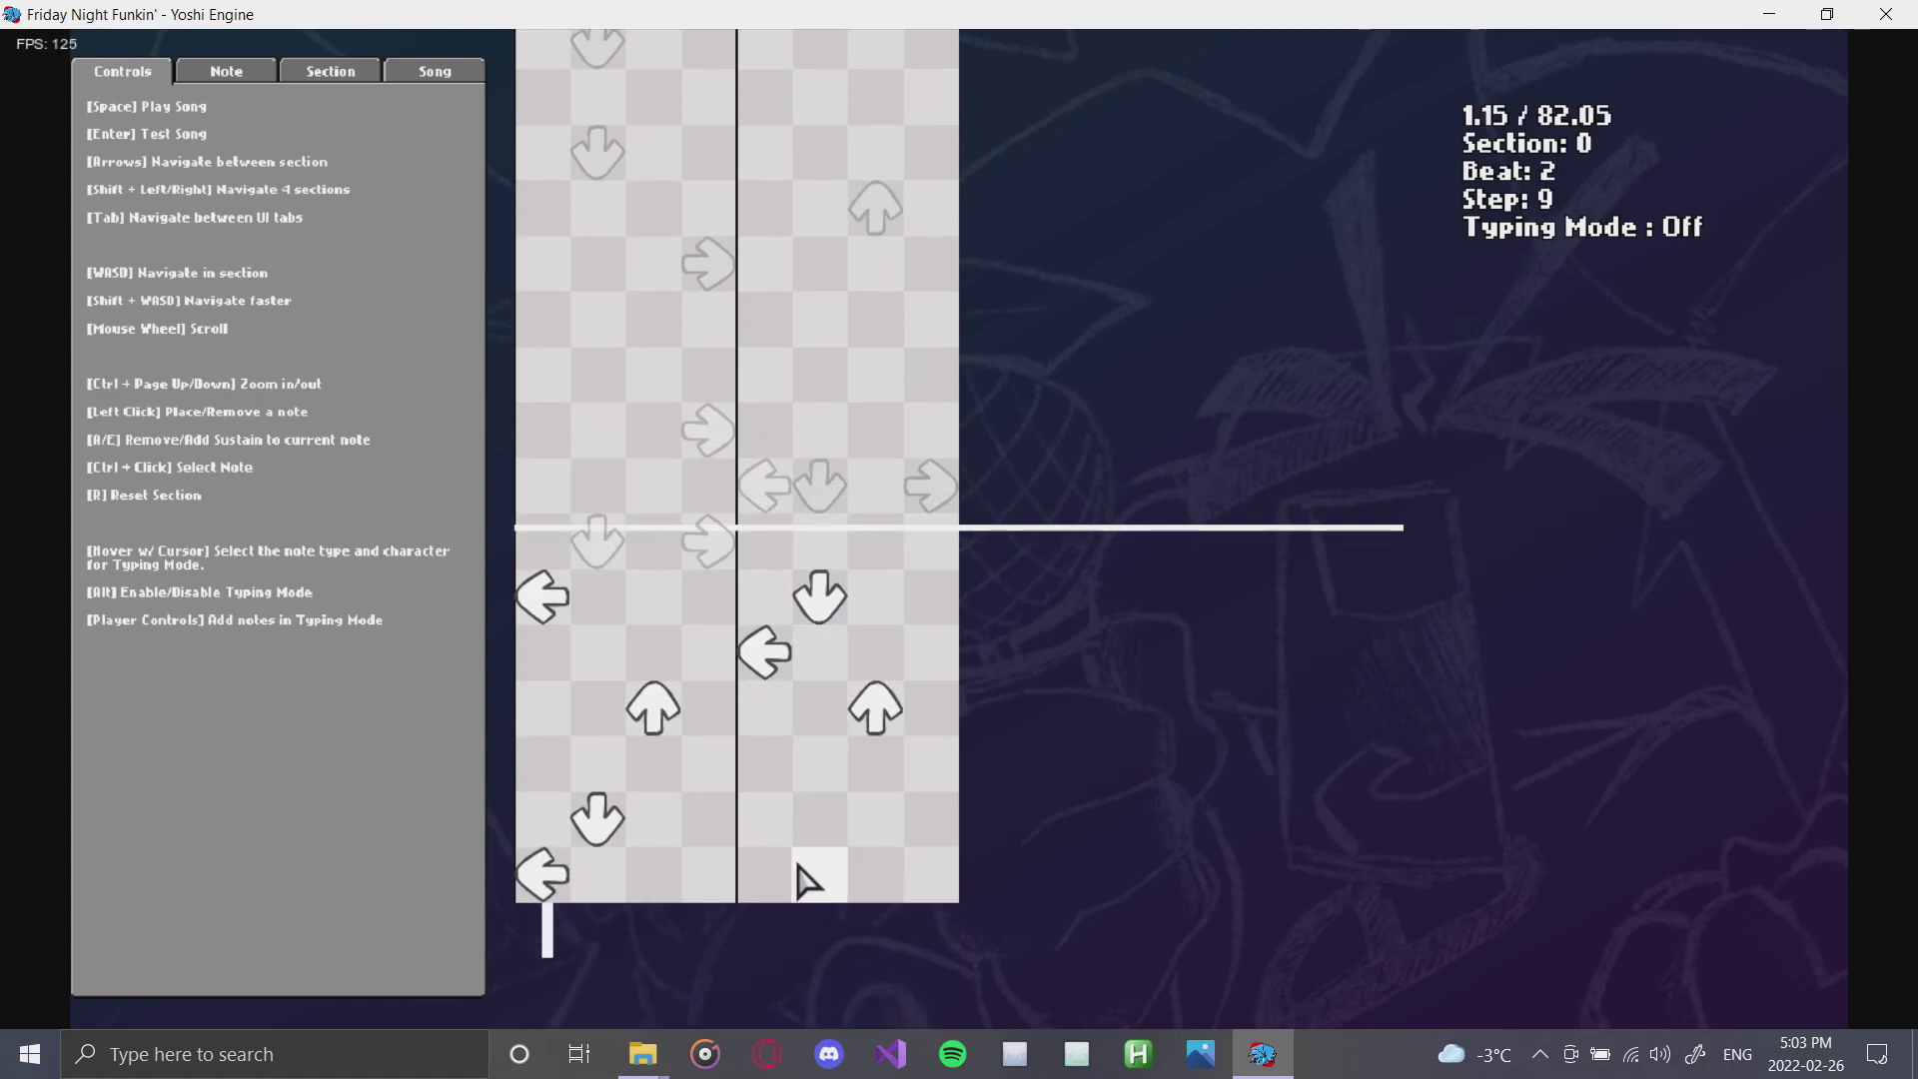
left_click(804, 871)
- Further down the chart, add two down notes and an up note in the right-hand lanes
scroll(719, 792, "down", 5)
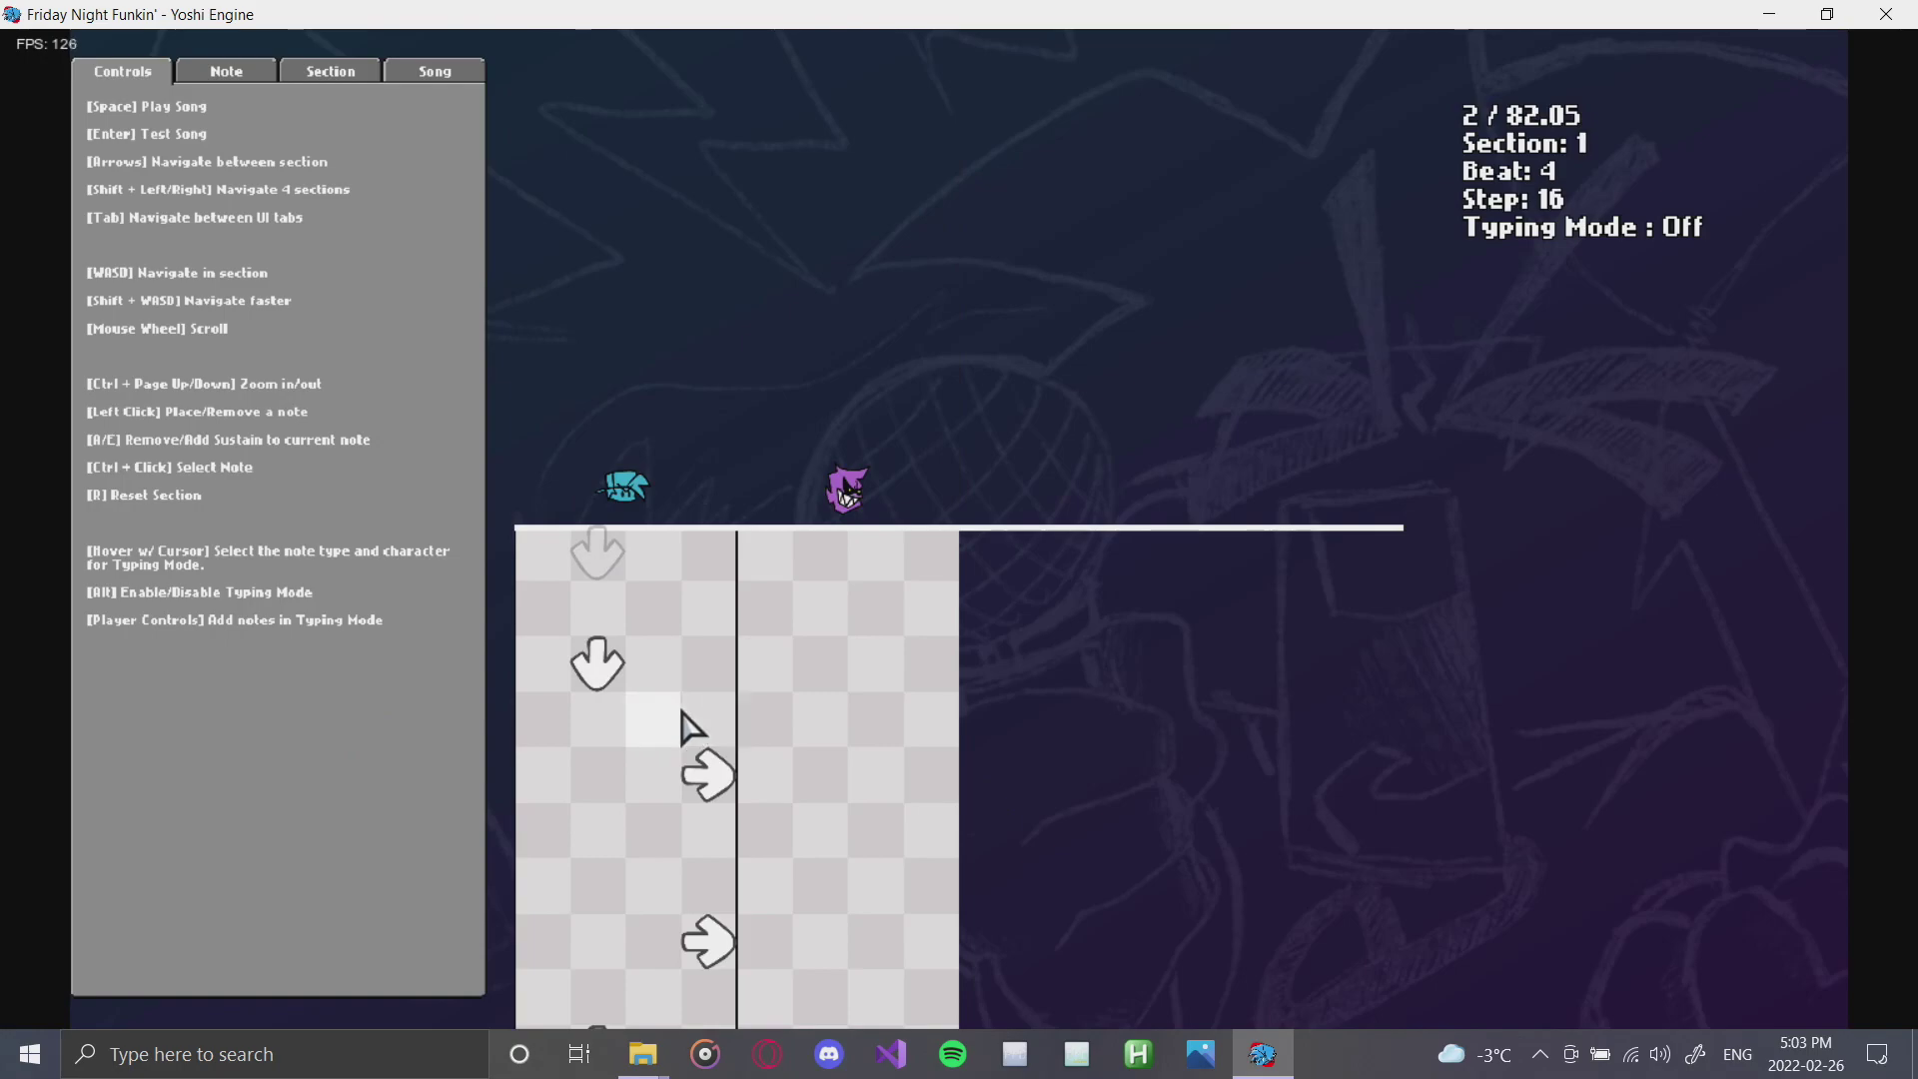
scroll(719, 734, "down", 5)
left_click(814, 579)
scroll(813, 736, "down", 1)
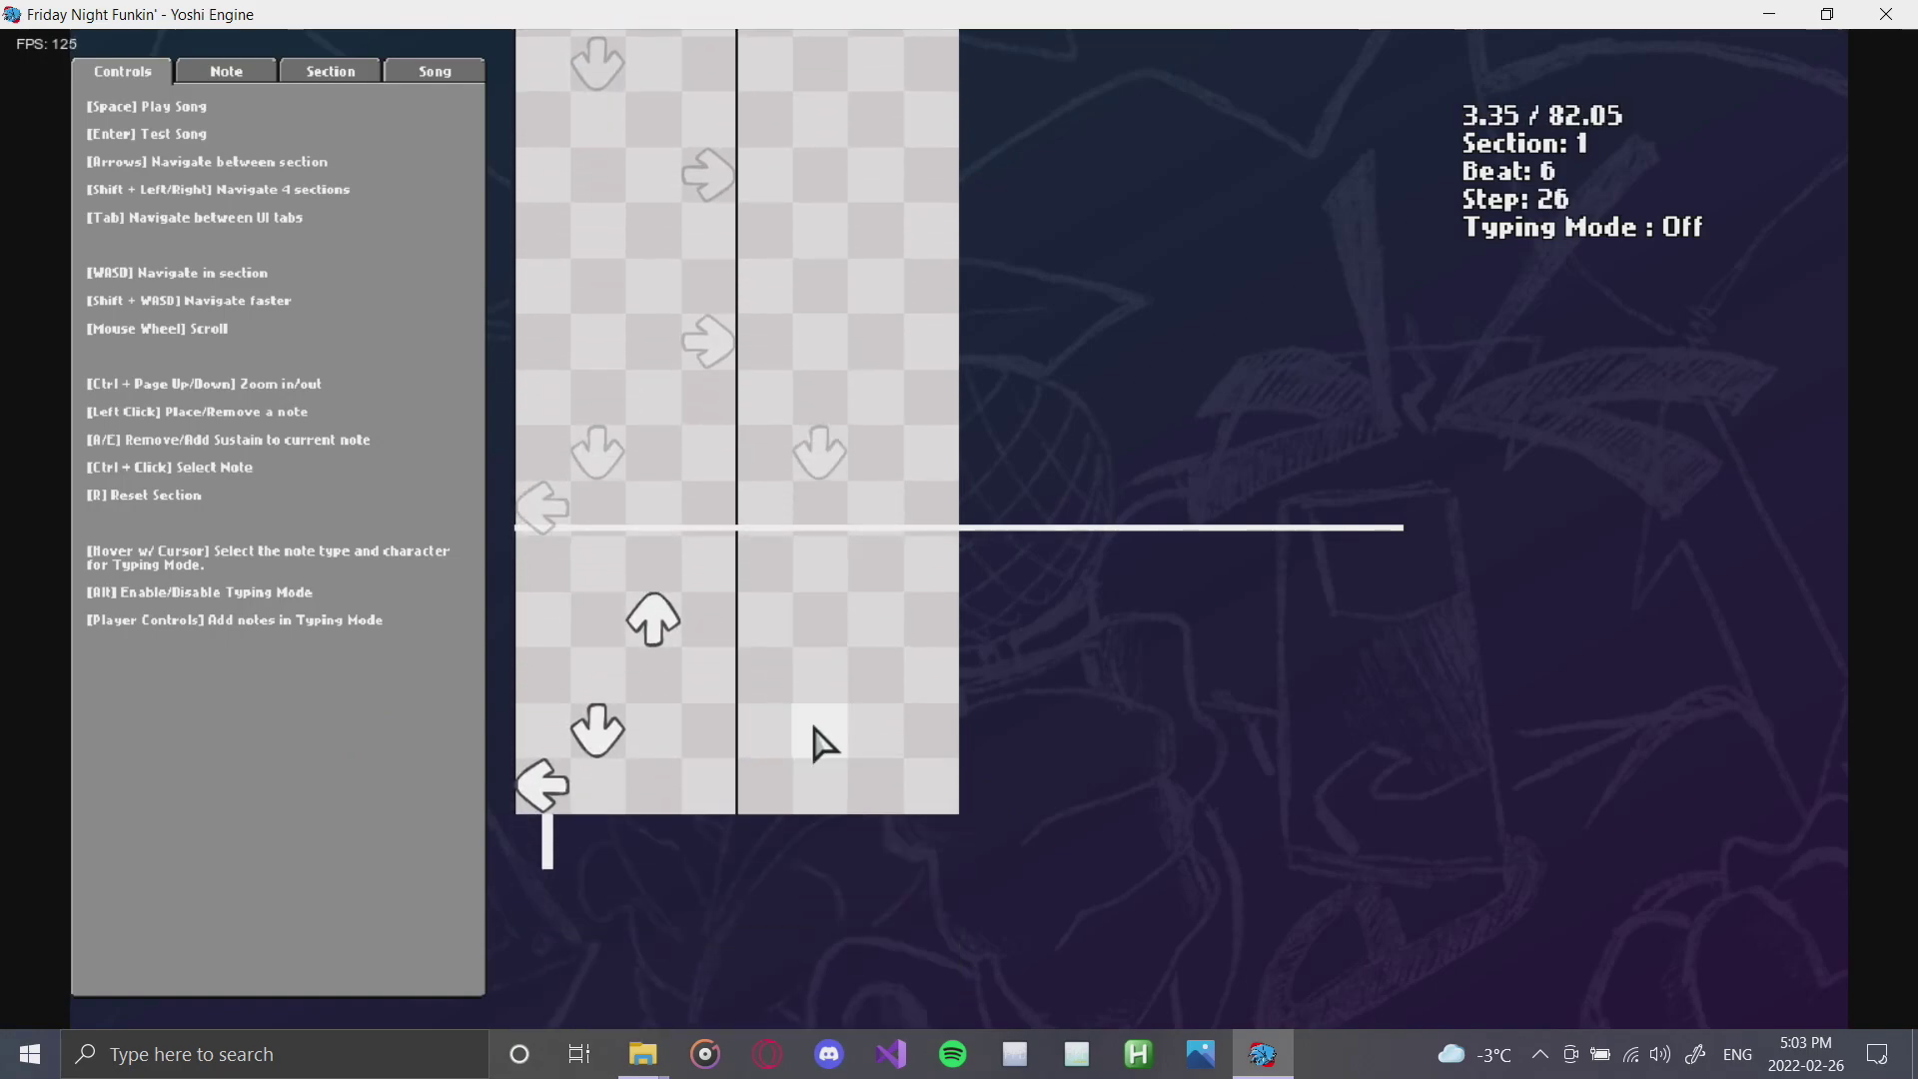
left_click(817, 732)
scroll(836, 711, "down", 3)
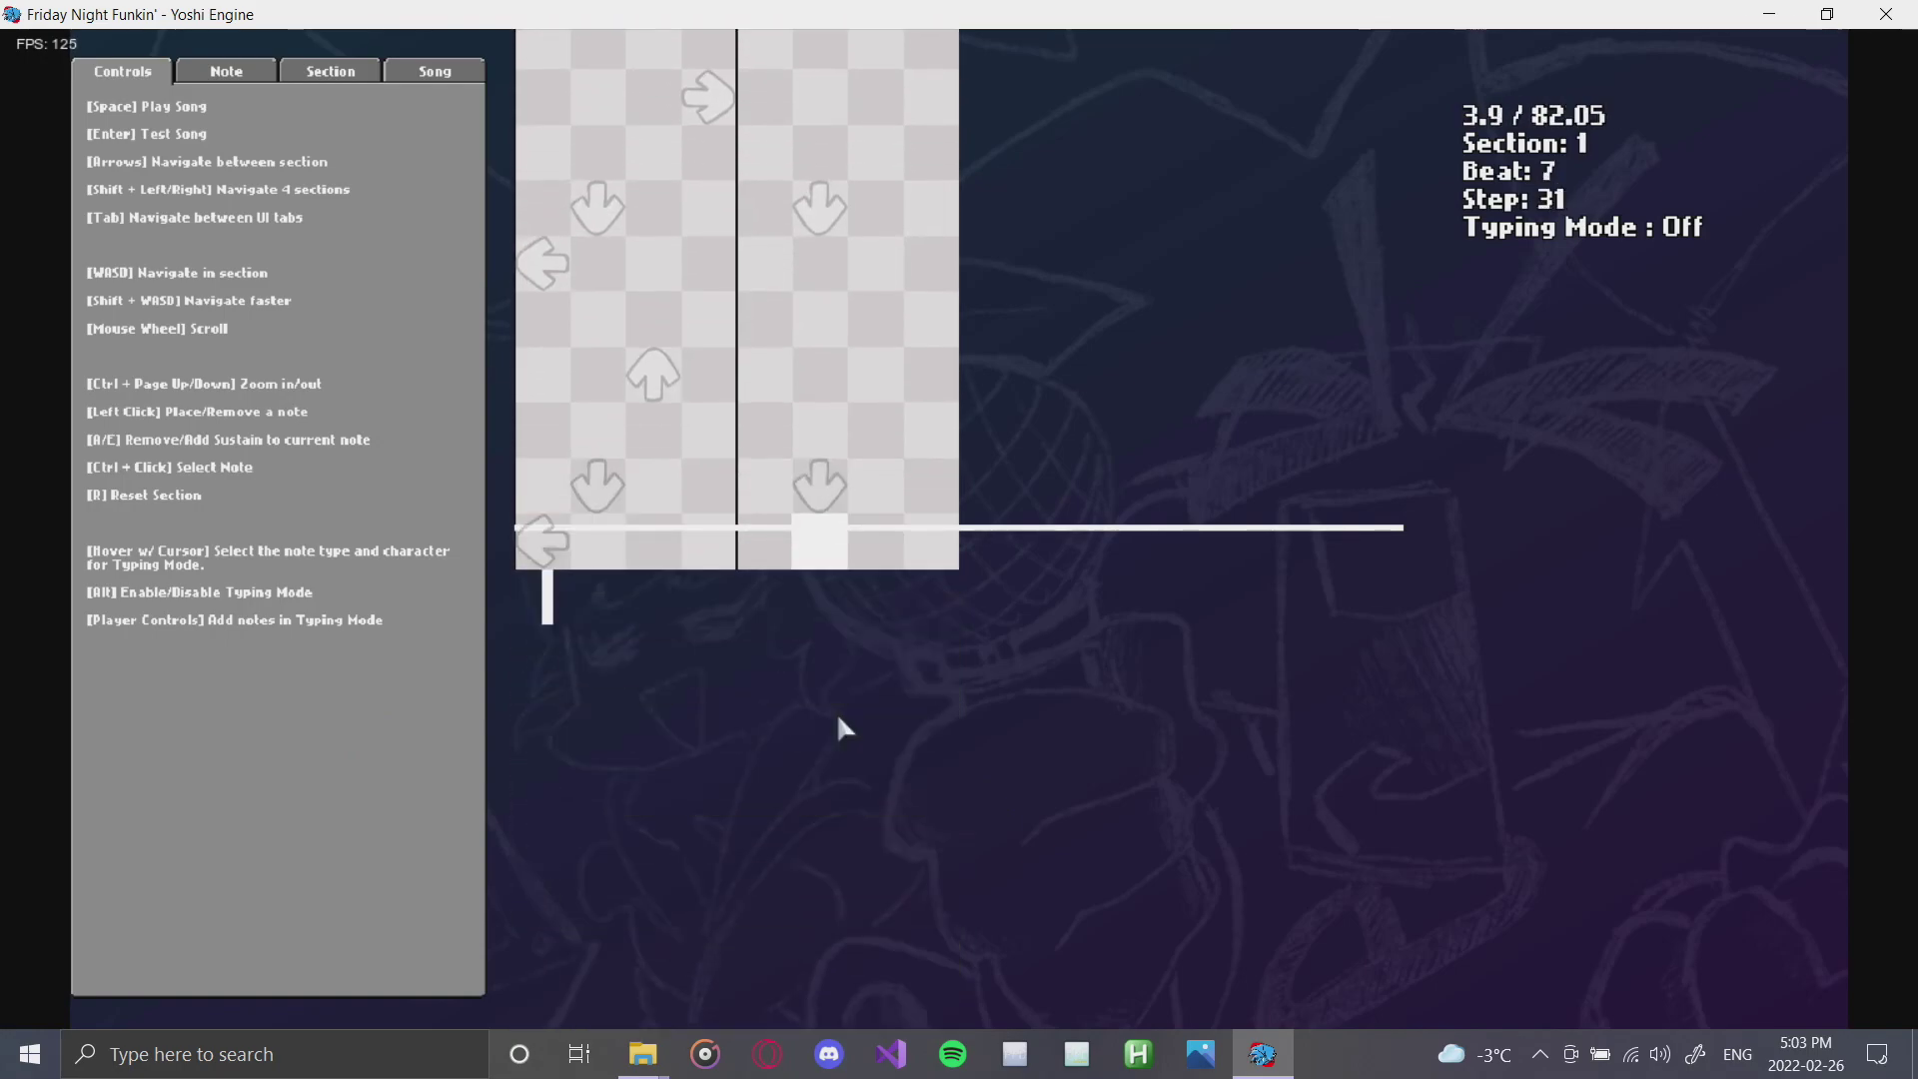
scroll(836, 711, "up", 4)
left_click(877, 617)
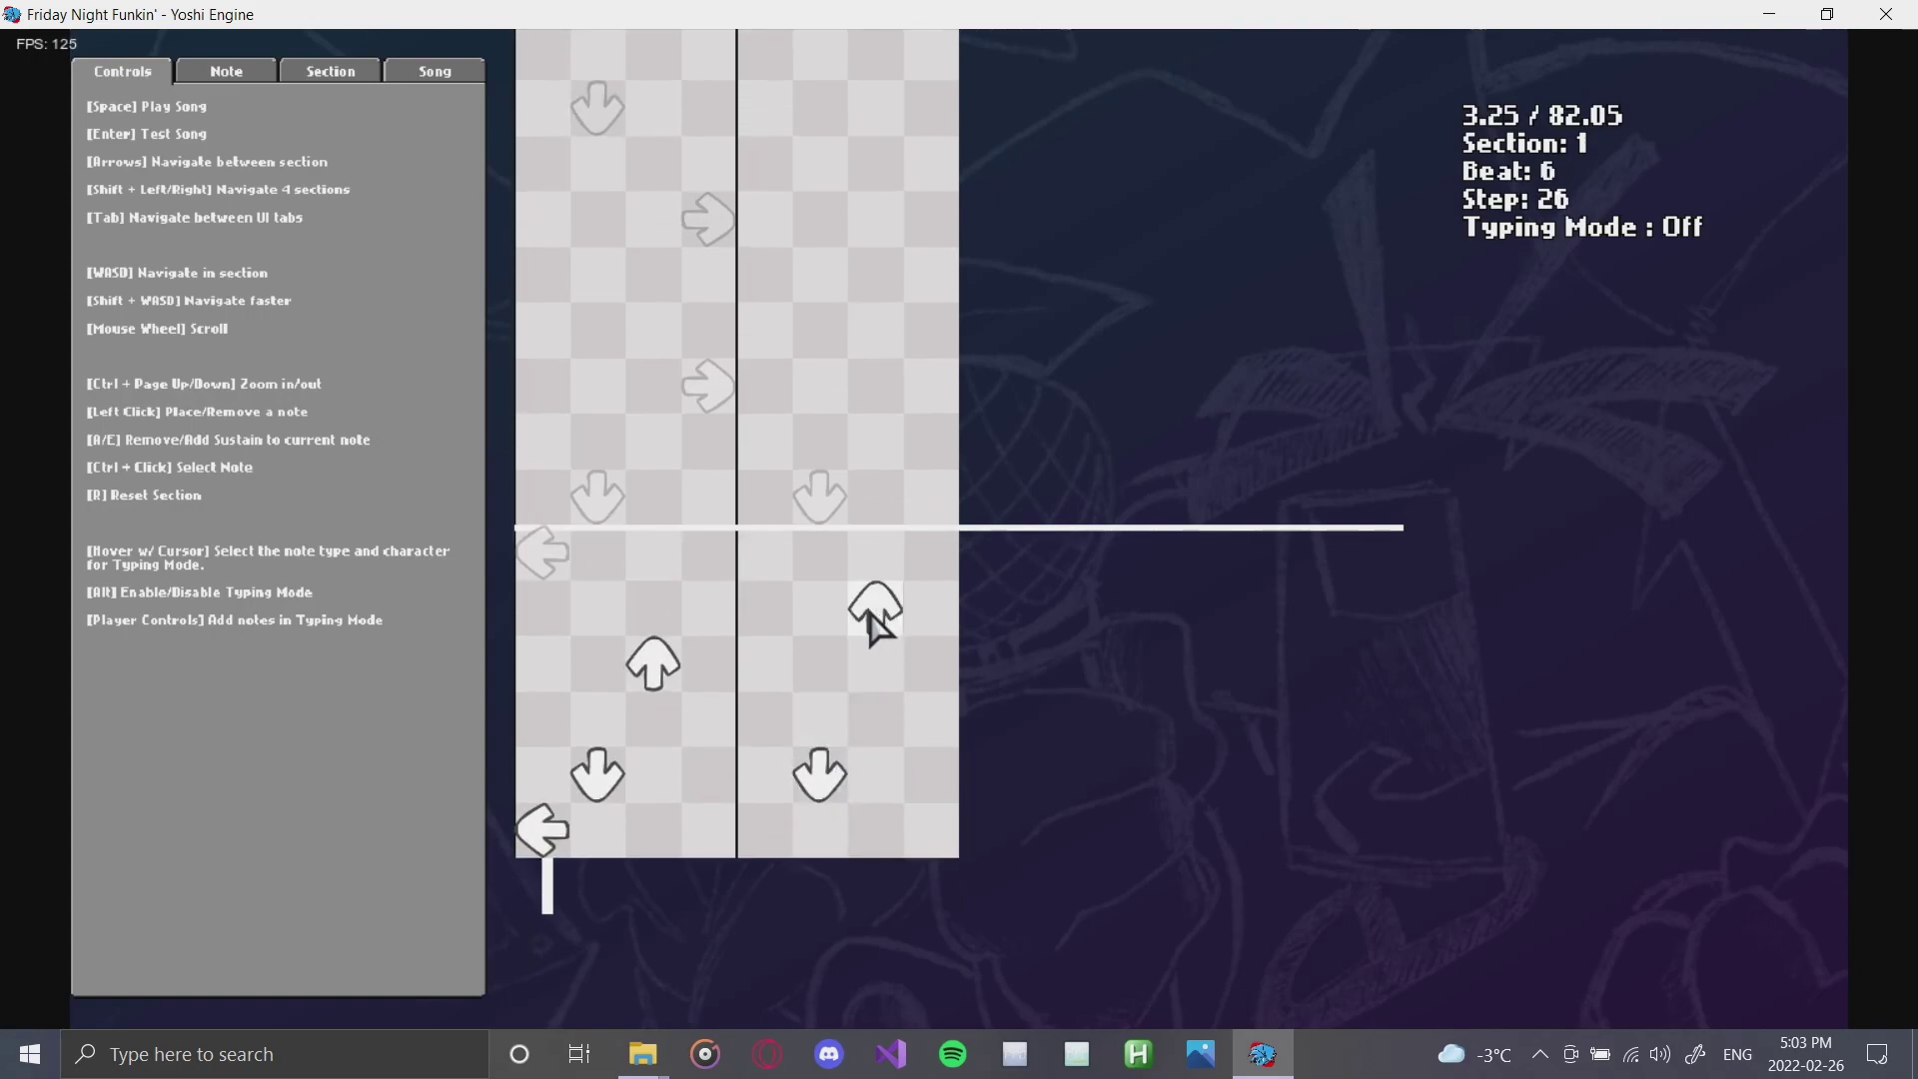
- Jump to section 4, add an up note there, then step back to the first section
key("Right")
key("Right")
key("Right")
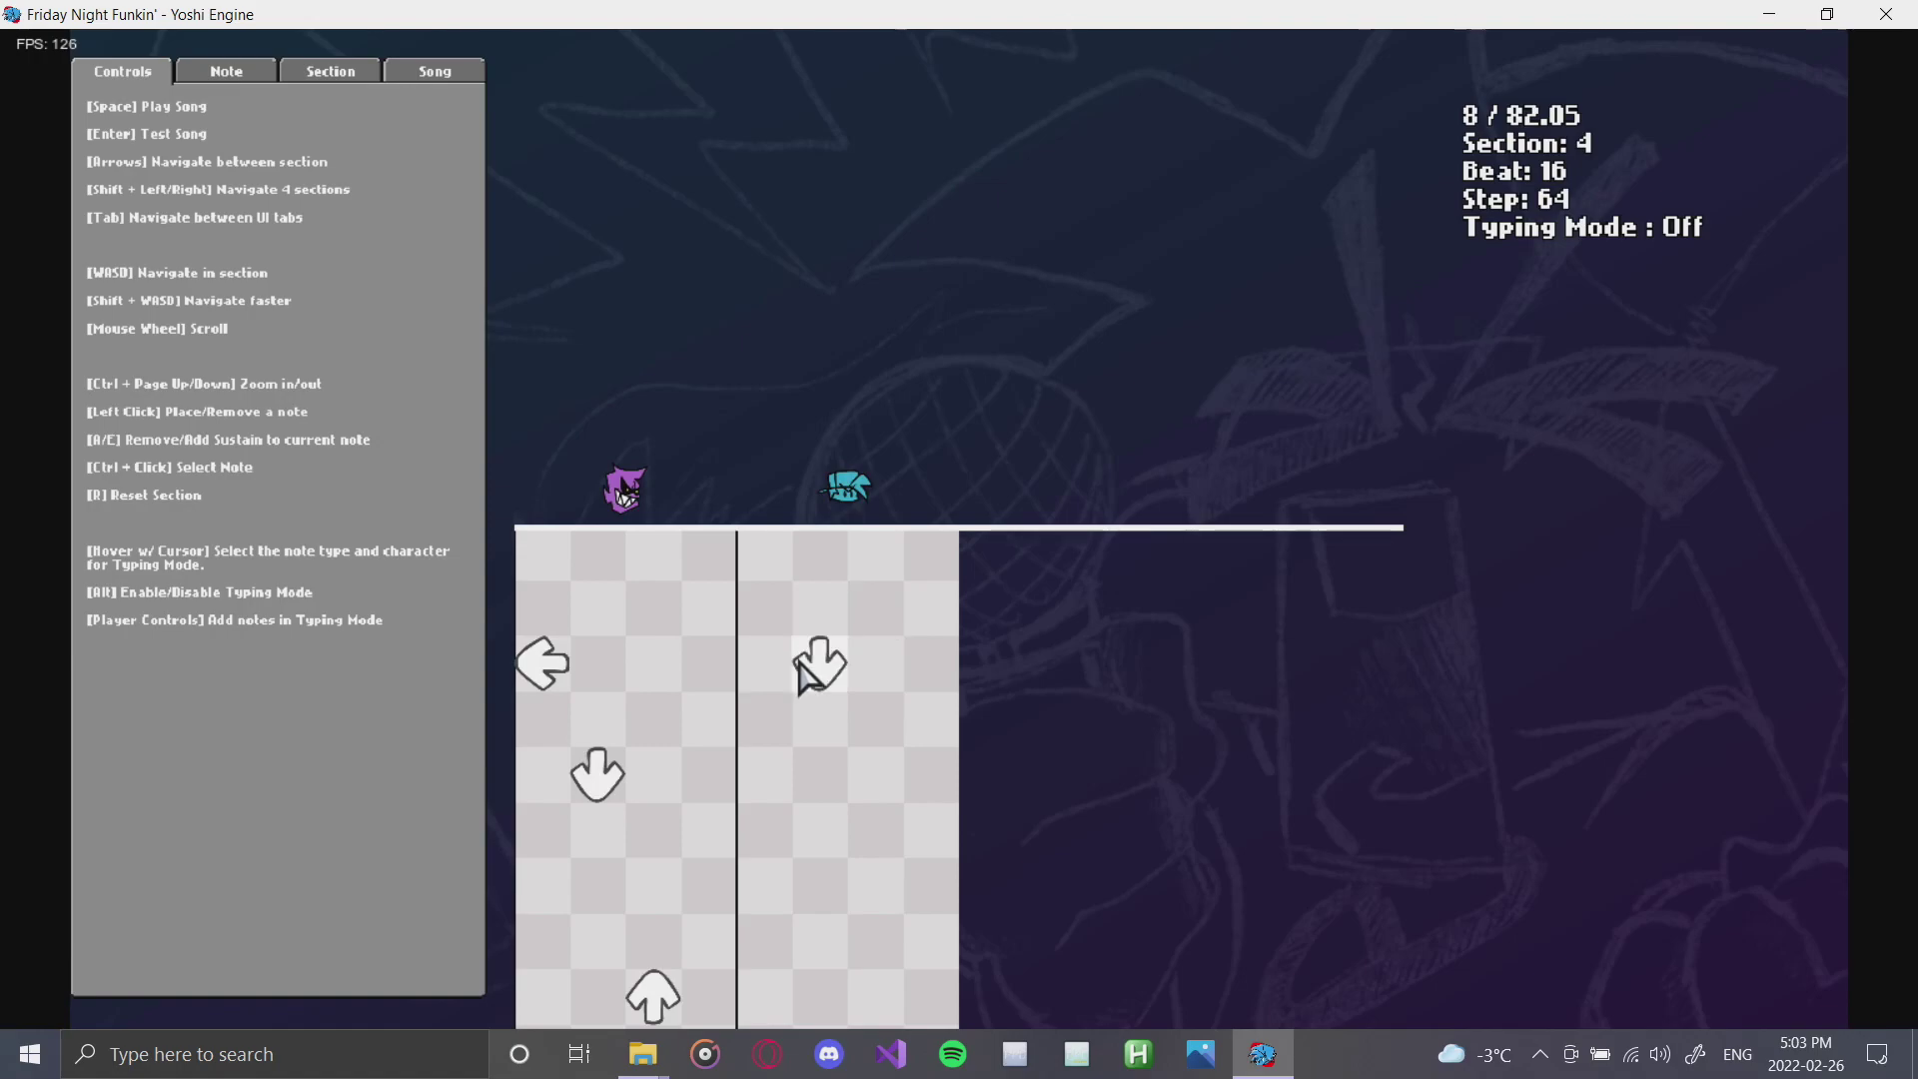
scroll(813, 667, "down", 5)
left_click(878, 615)
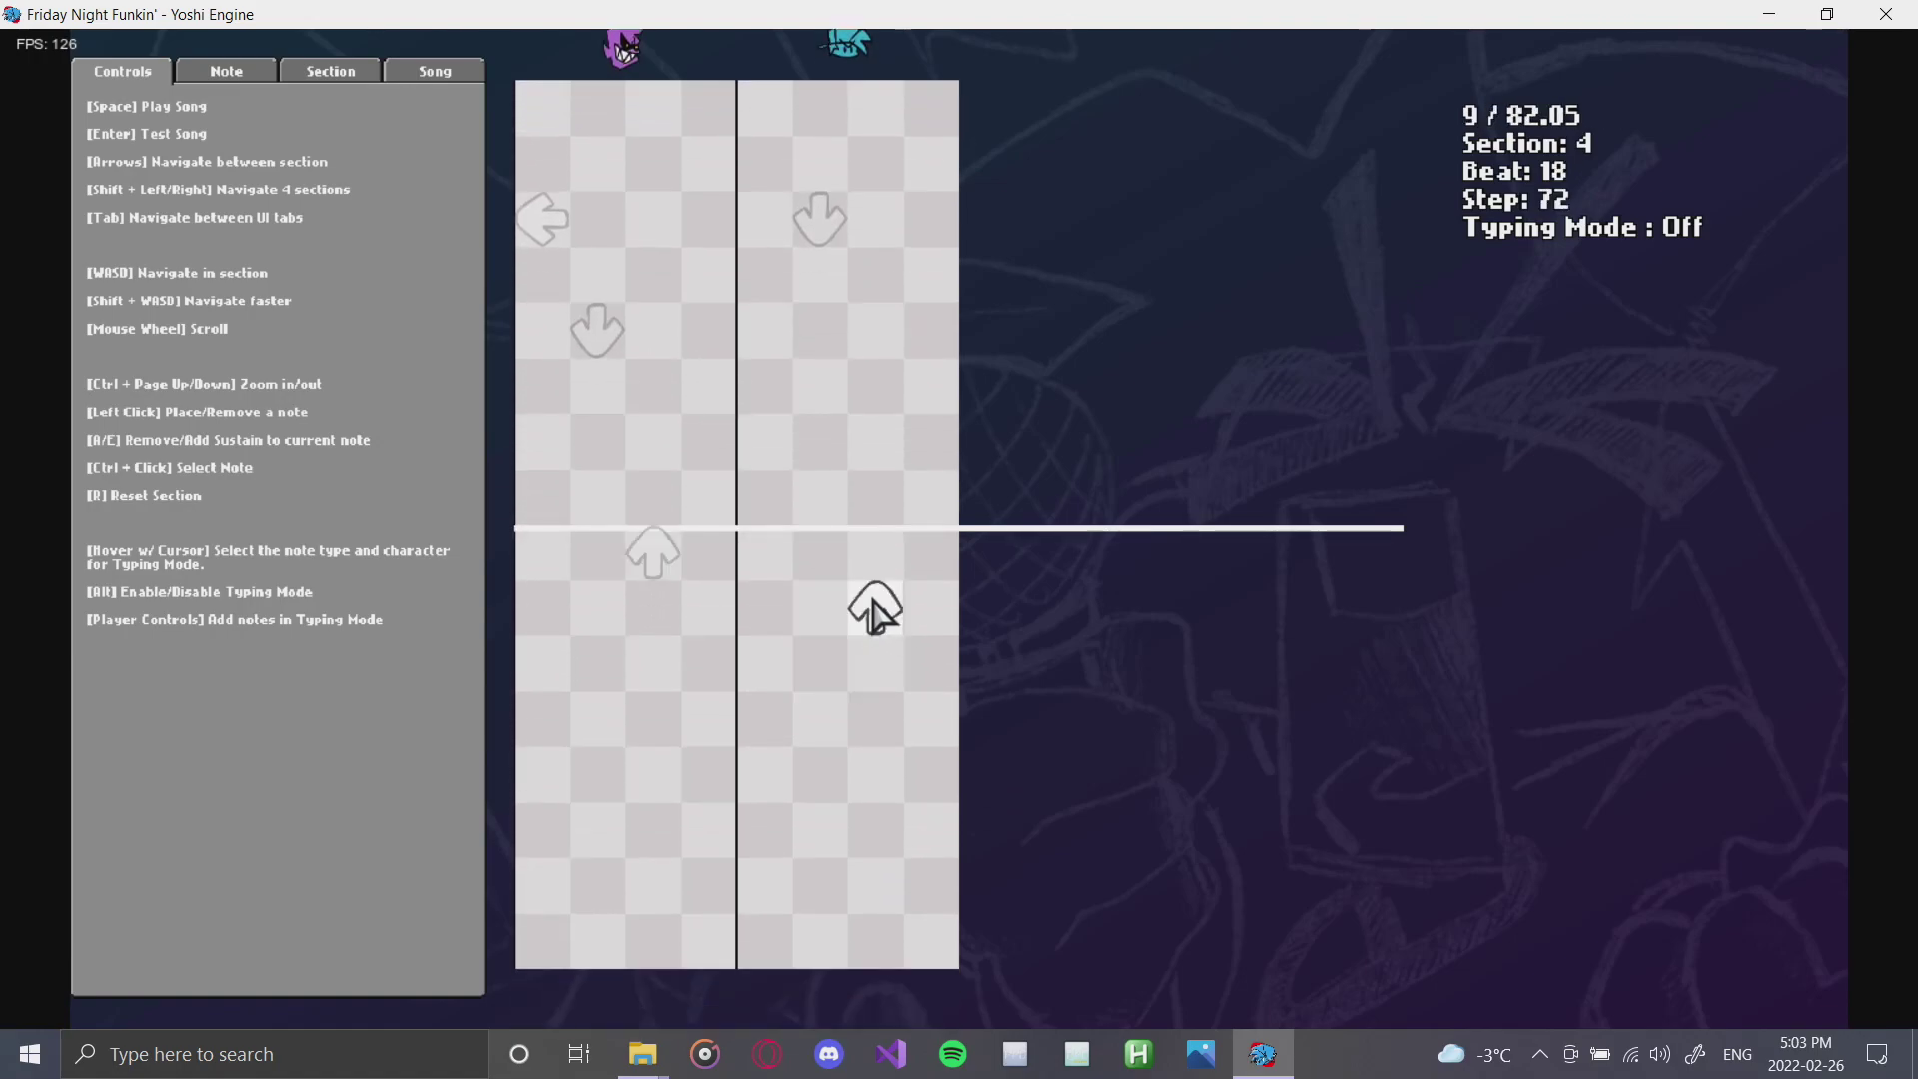
scroll(876, 611, "up", 4)
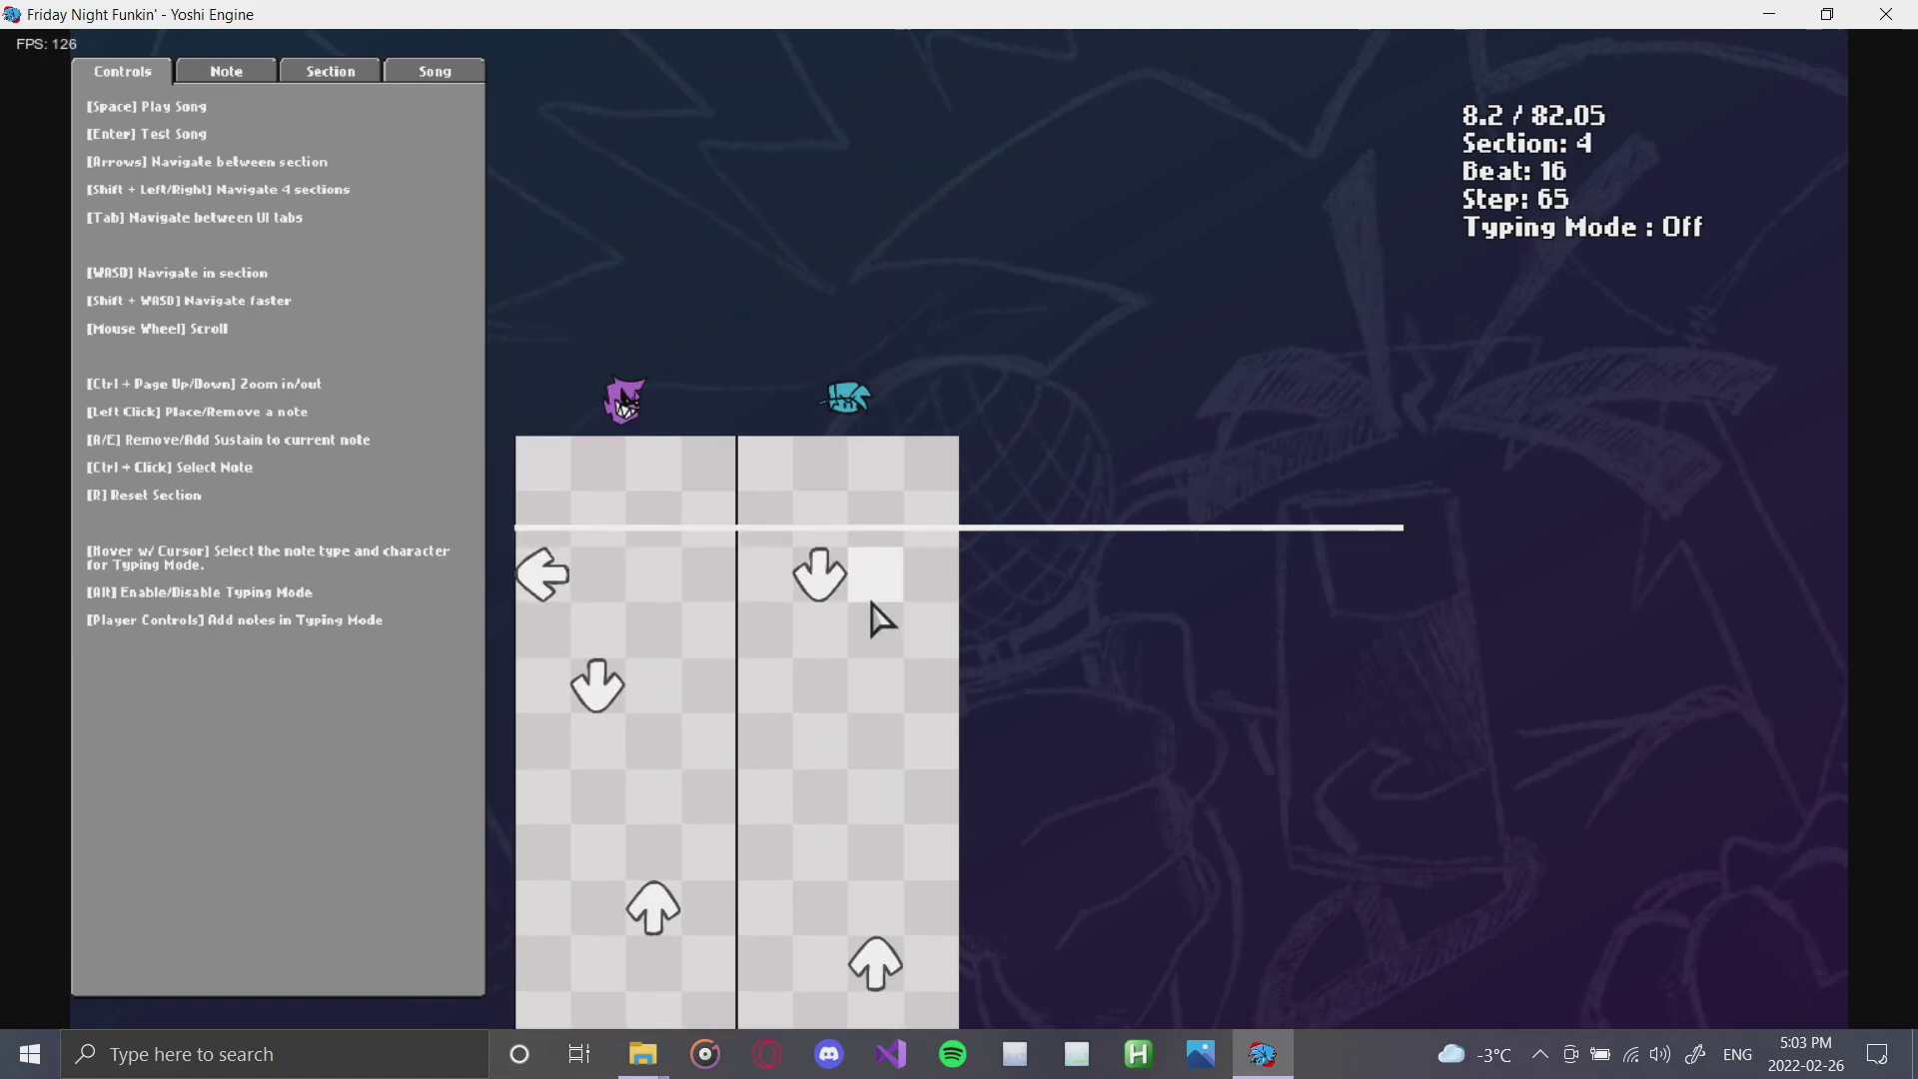
key("Left")
key("Left")
key("Left")
key("Left")
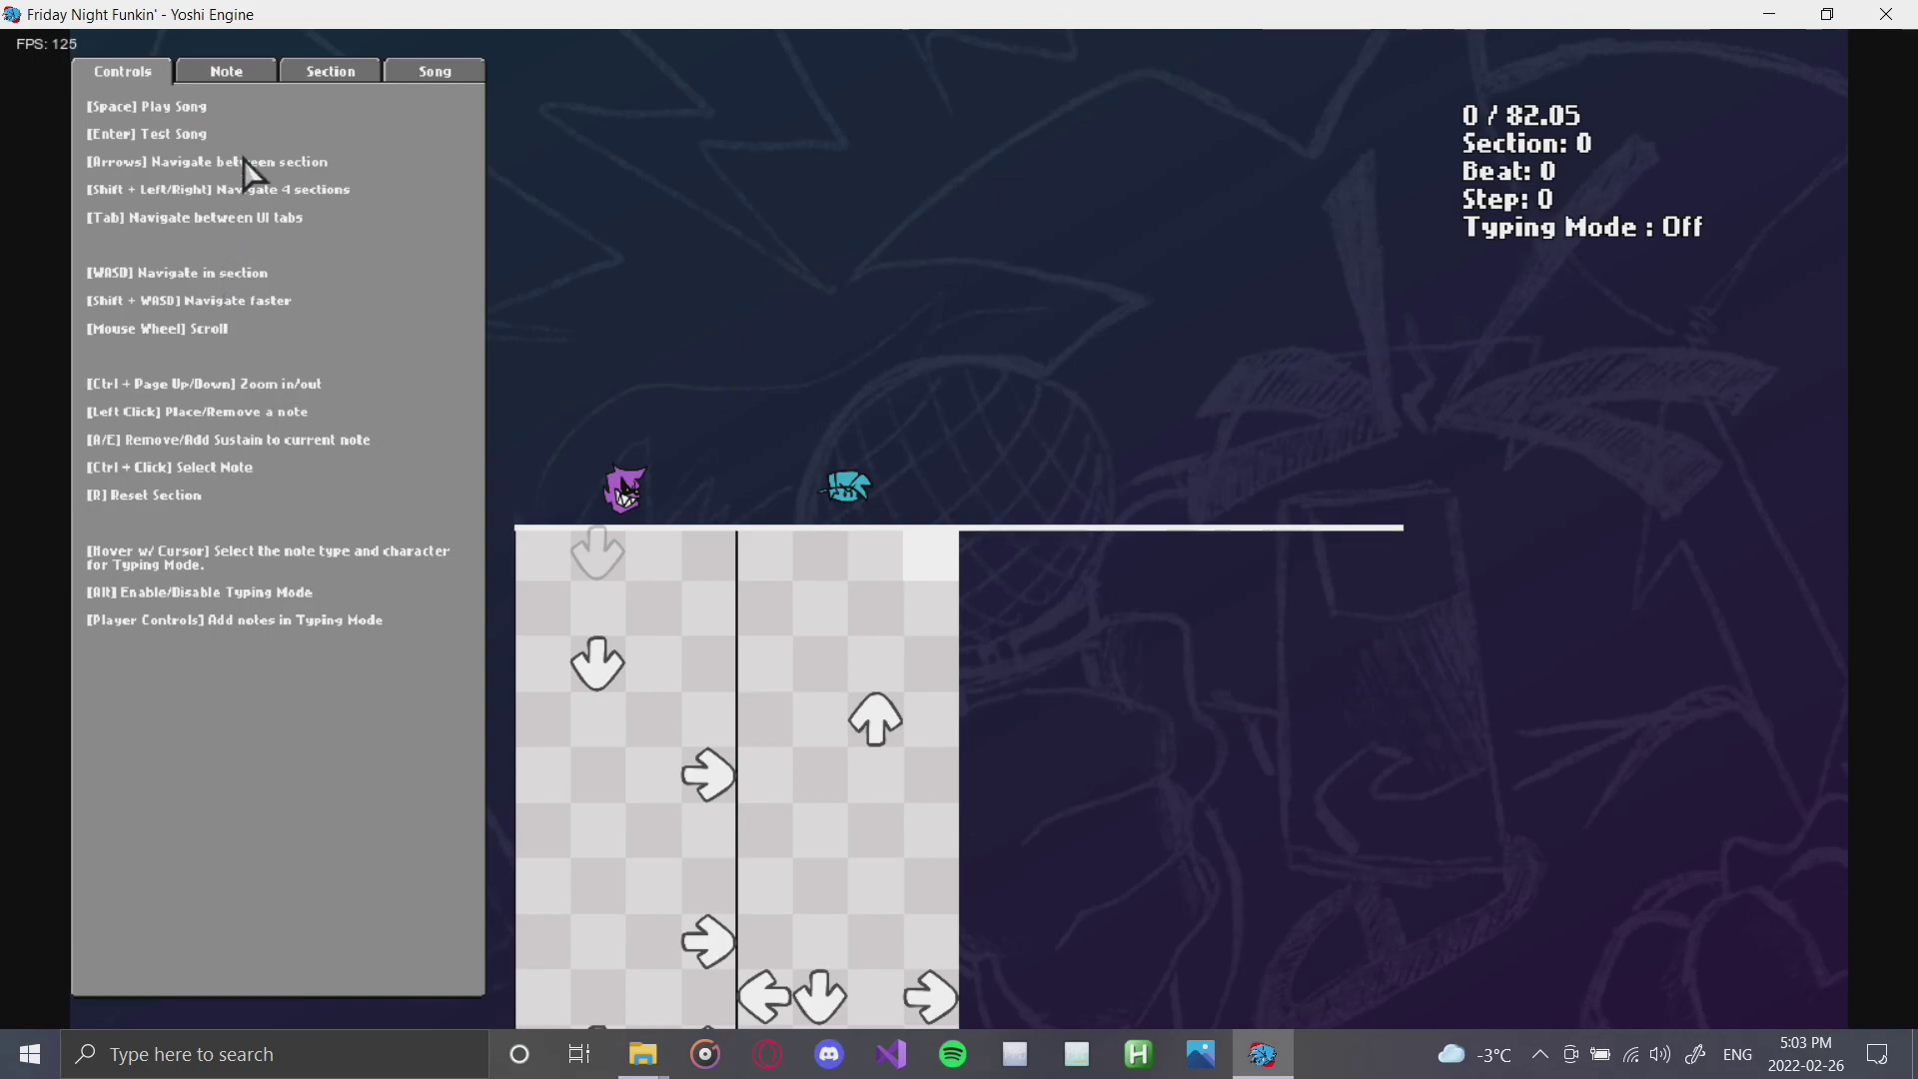
- Add the Blammed Note type to the chart and select it for placing notes
left_click(242, 72)
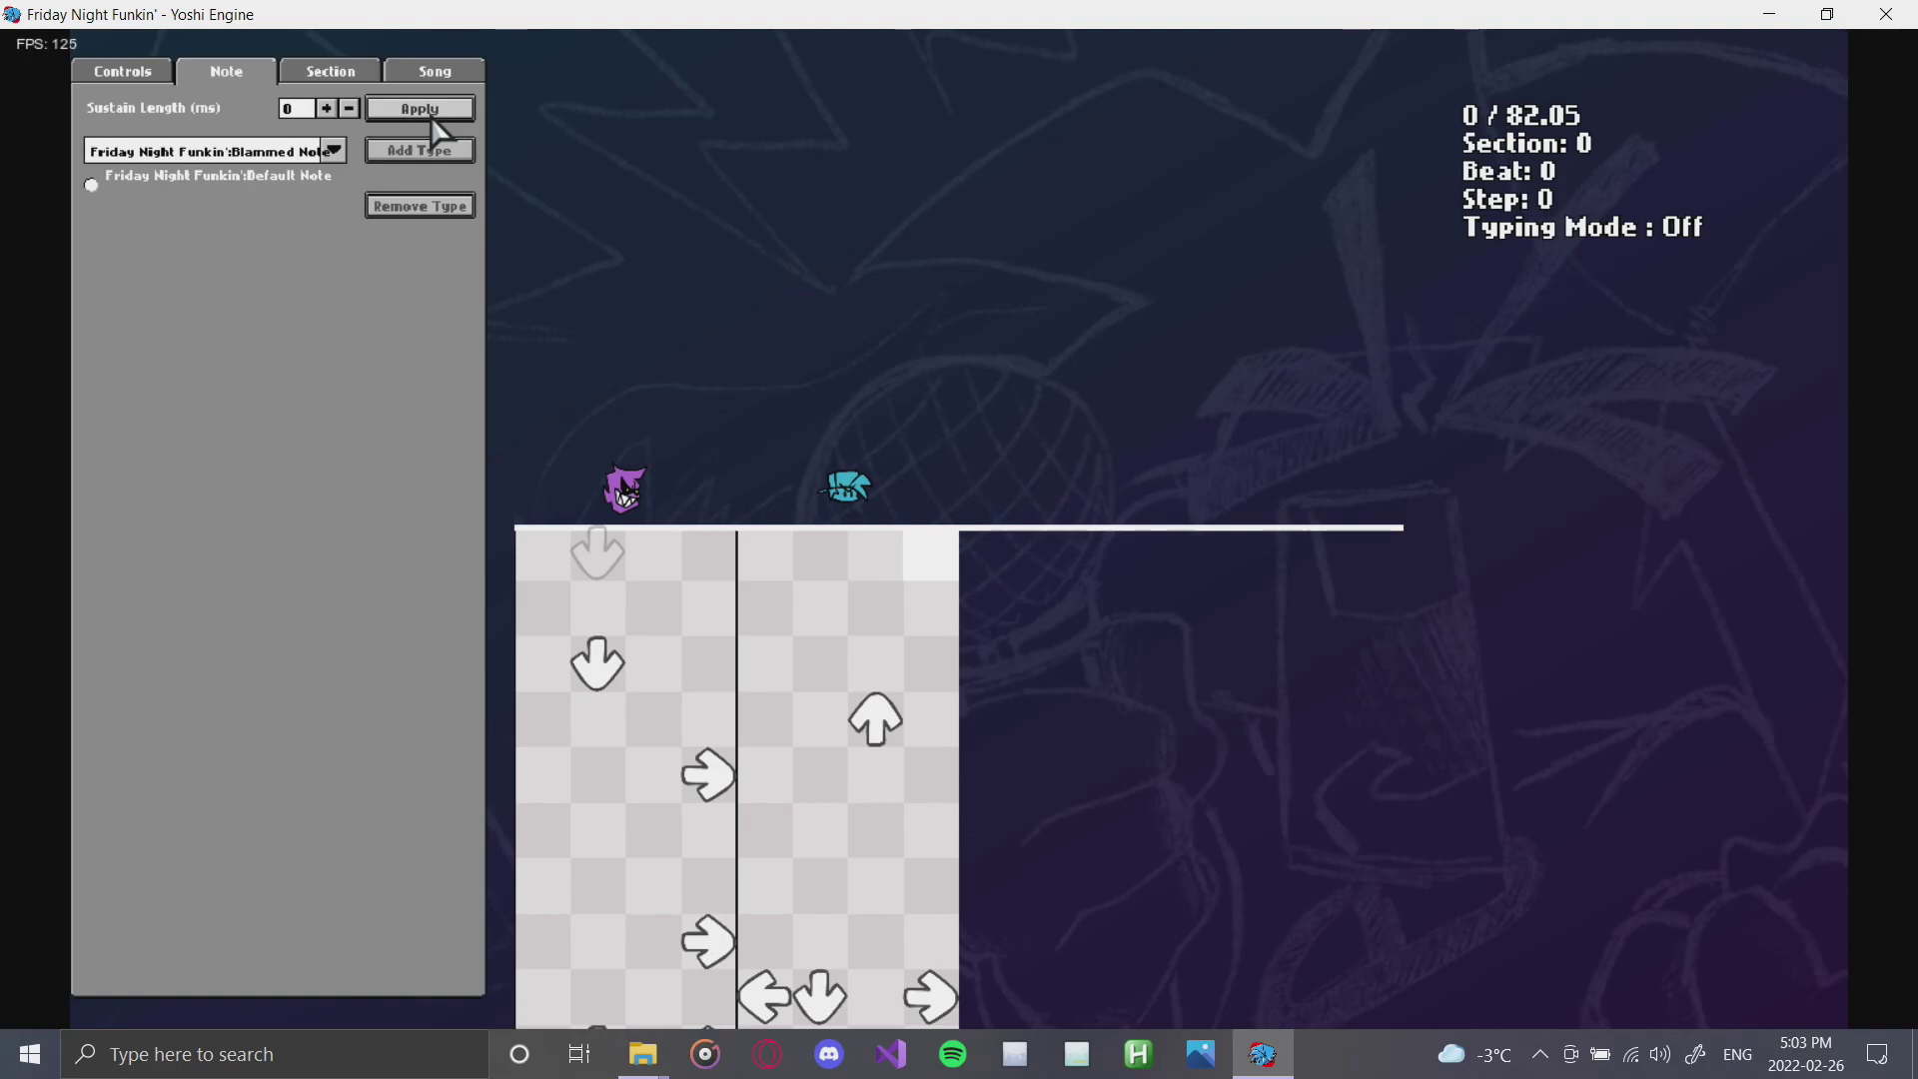
scroll(764, 616, "down", 3)
scroll(770, 626, "up", 3)
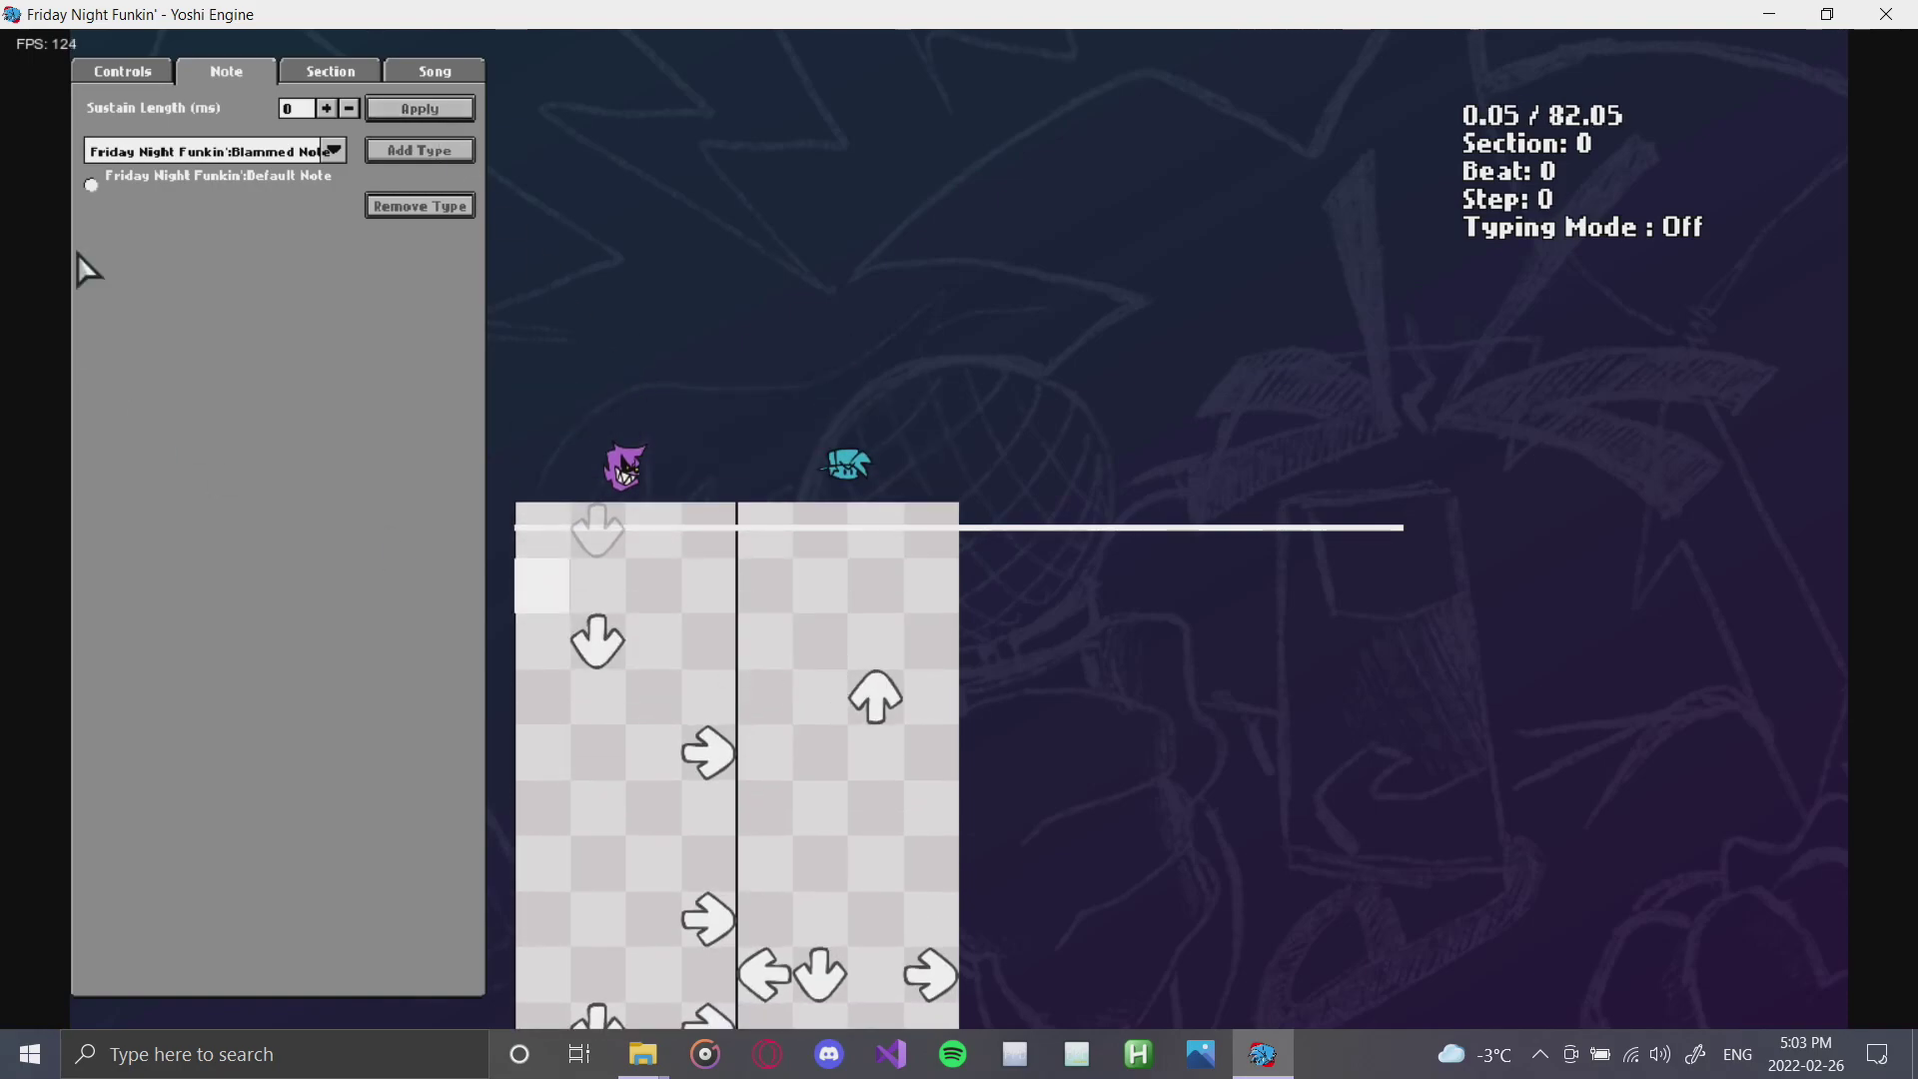
left_click(141, 158)
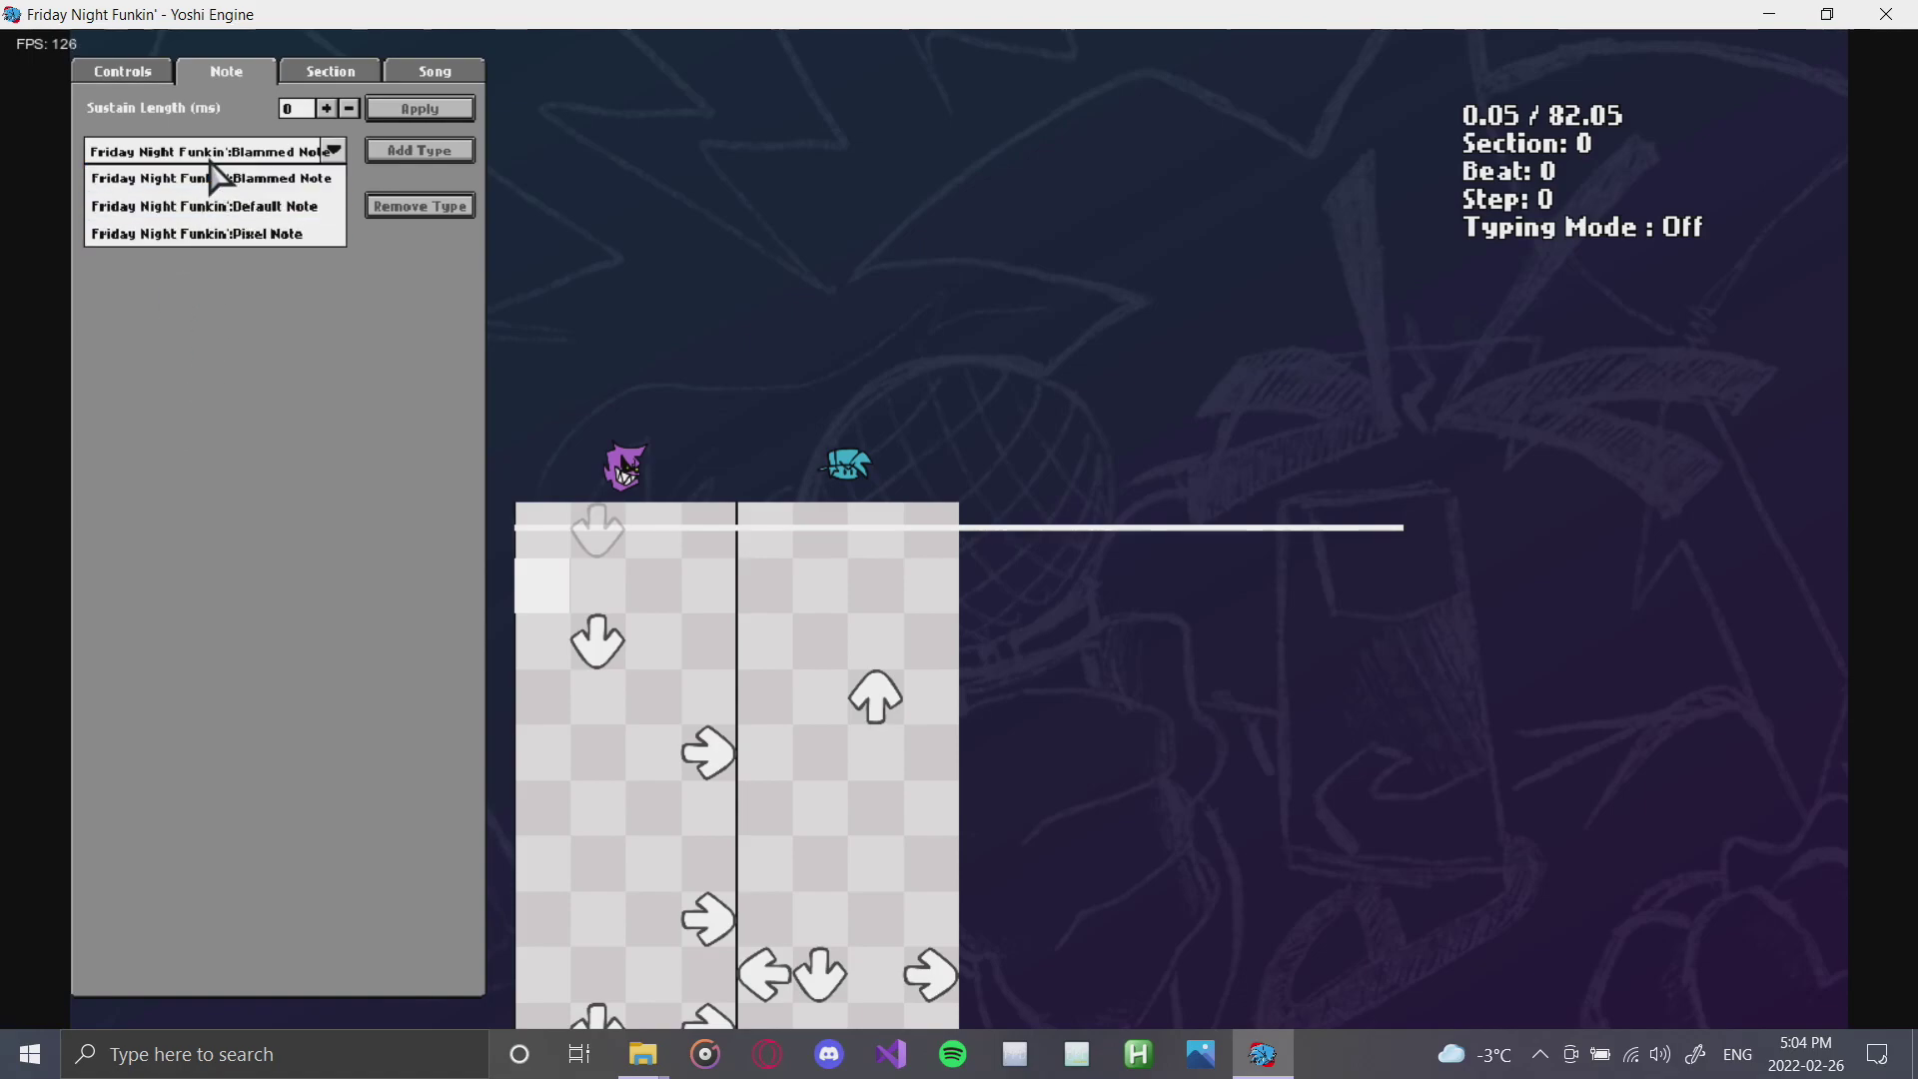
left_click(205, 173)
key("space")
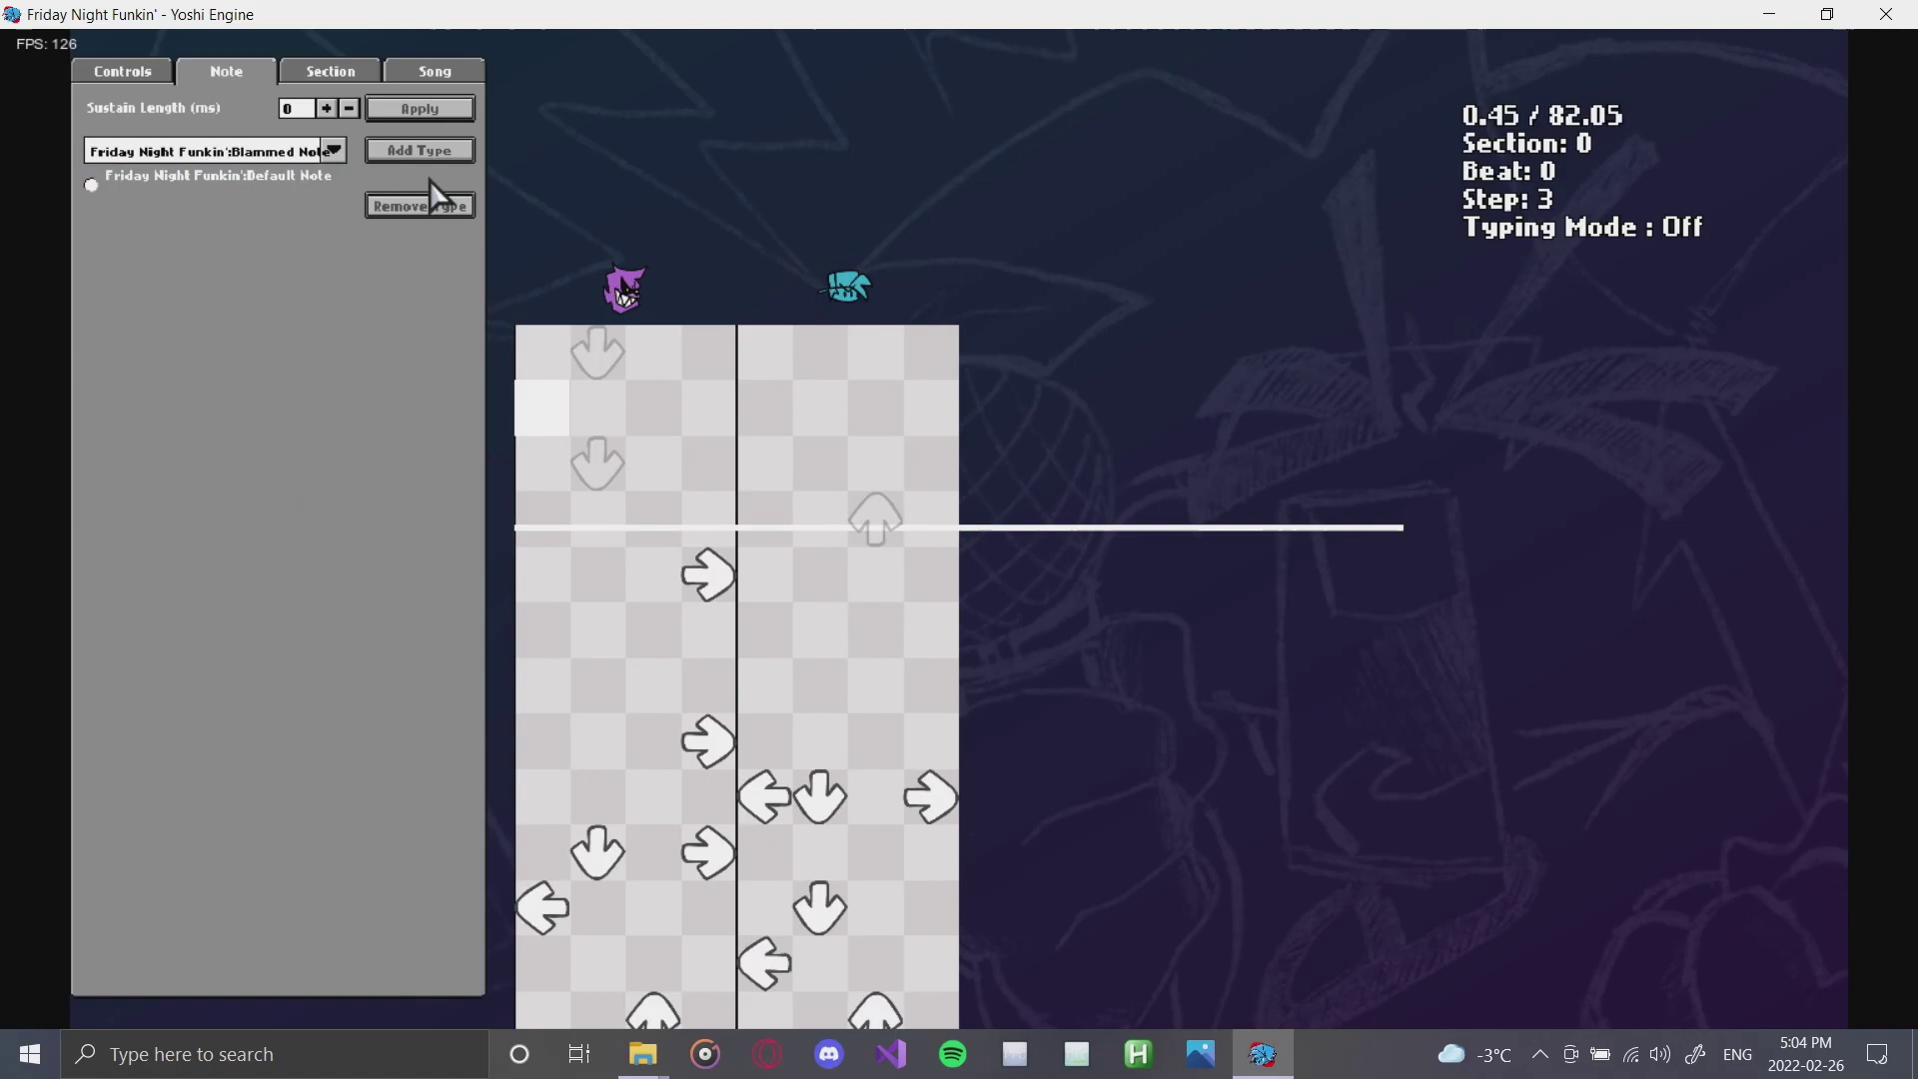
left_click(431, 152)
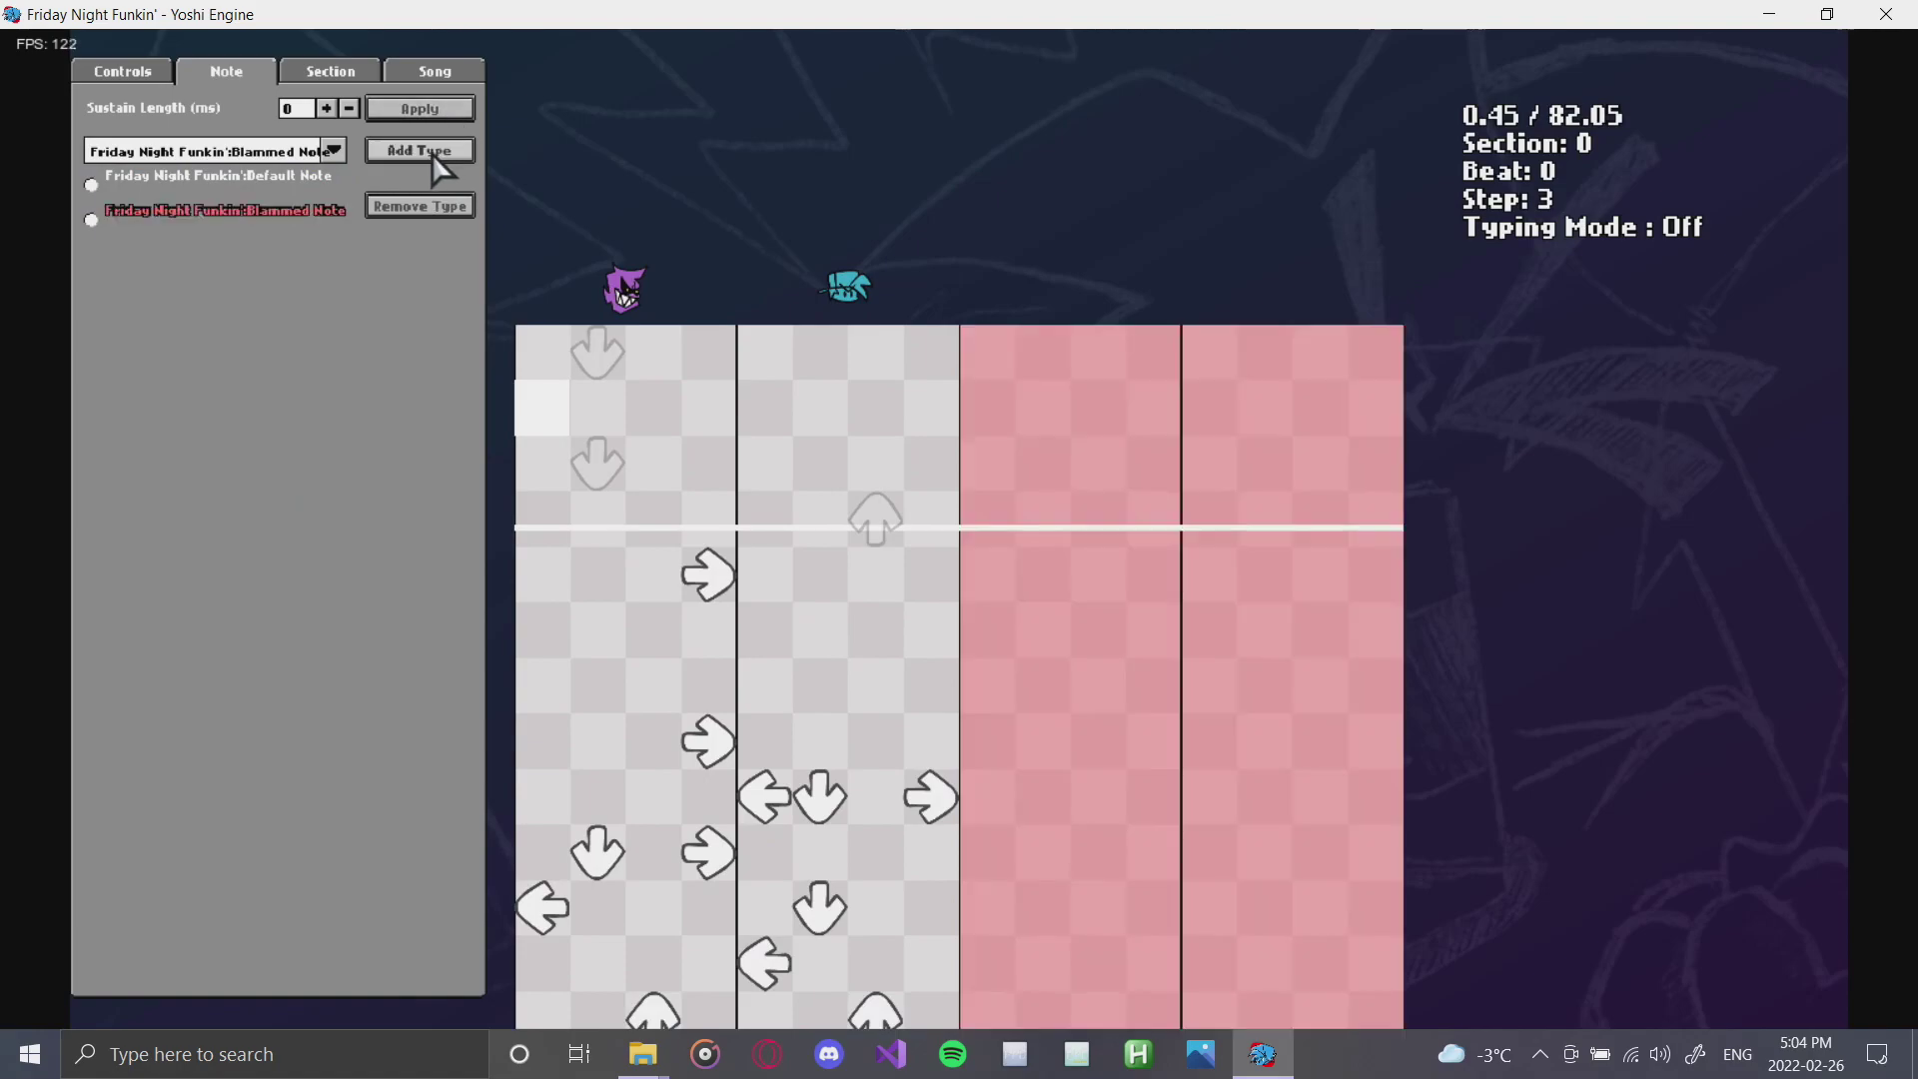
left_click(93, 220)
- Place red Blammed down and up notes in both pink lane groups of section 0
left_click(1038, 627)
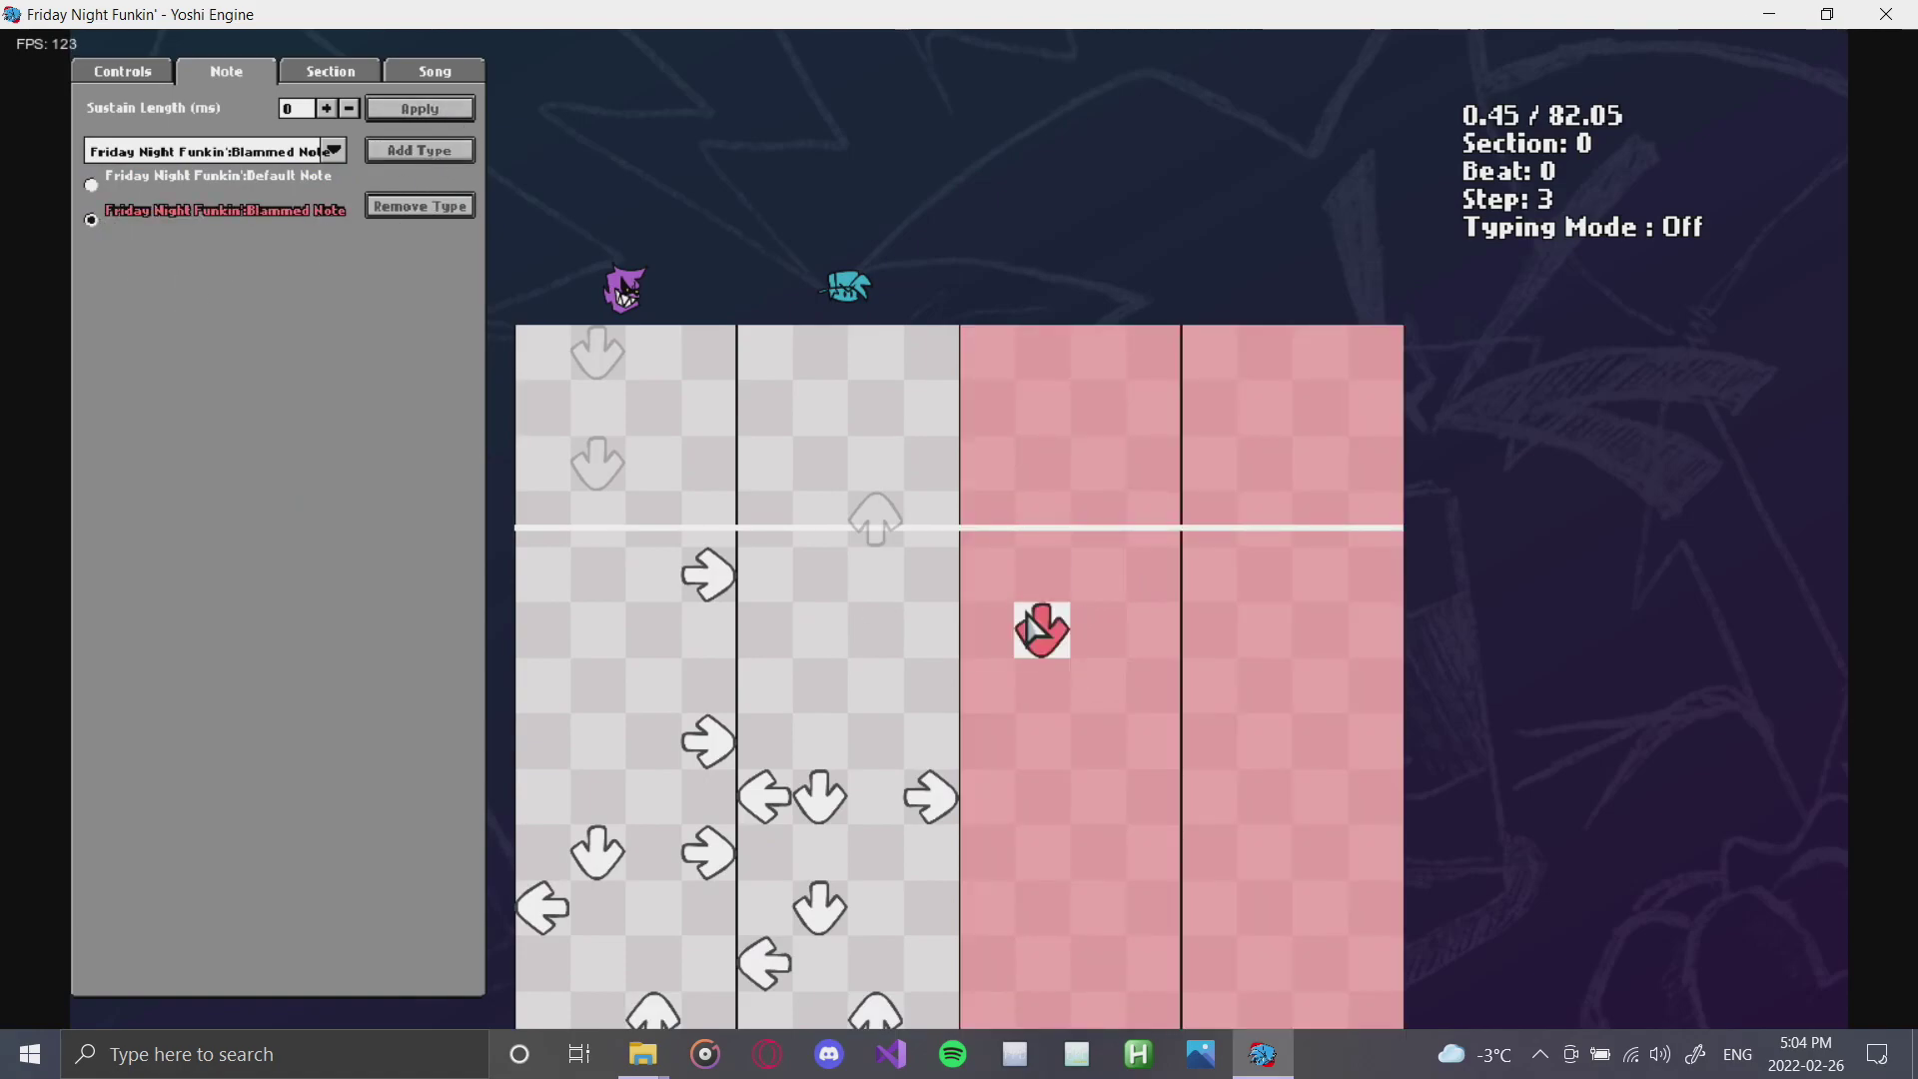
left_click(1097, 740)
scroll(1032, 887, "down", 3)
left_click(1042, 740)
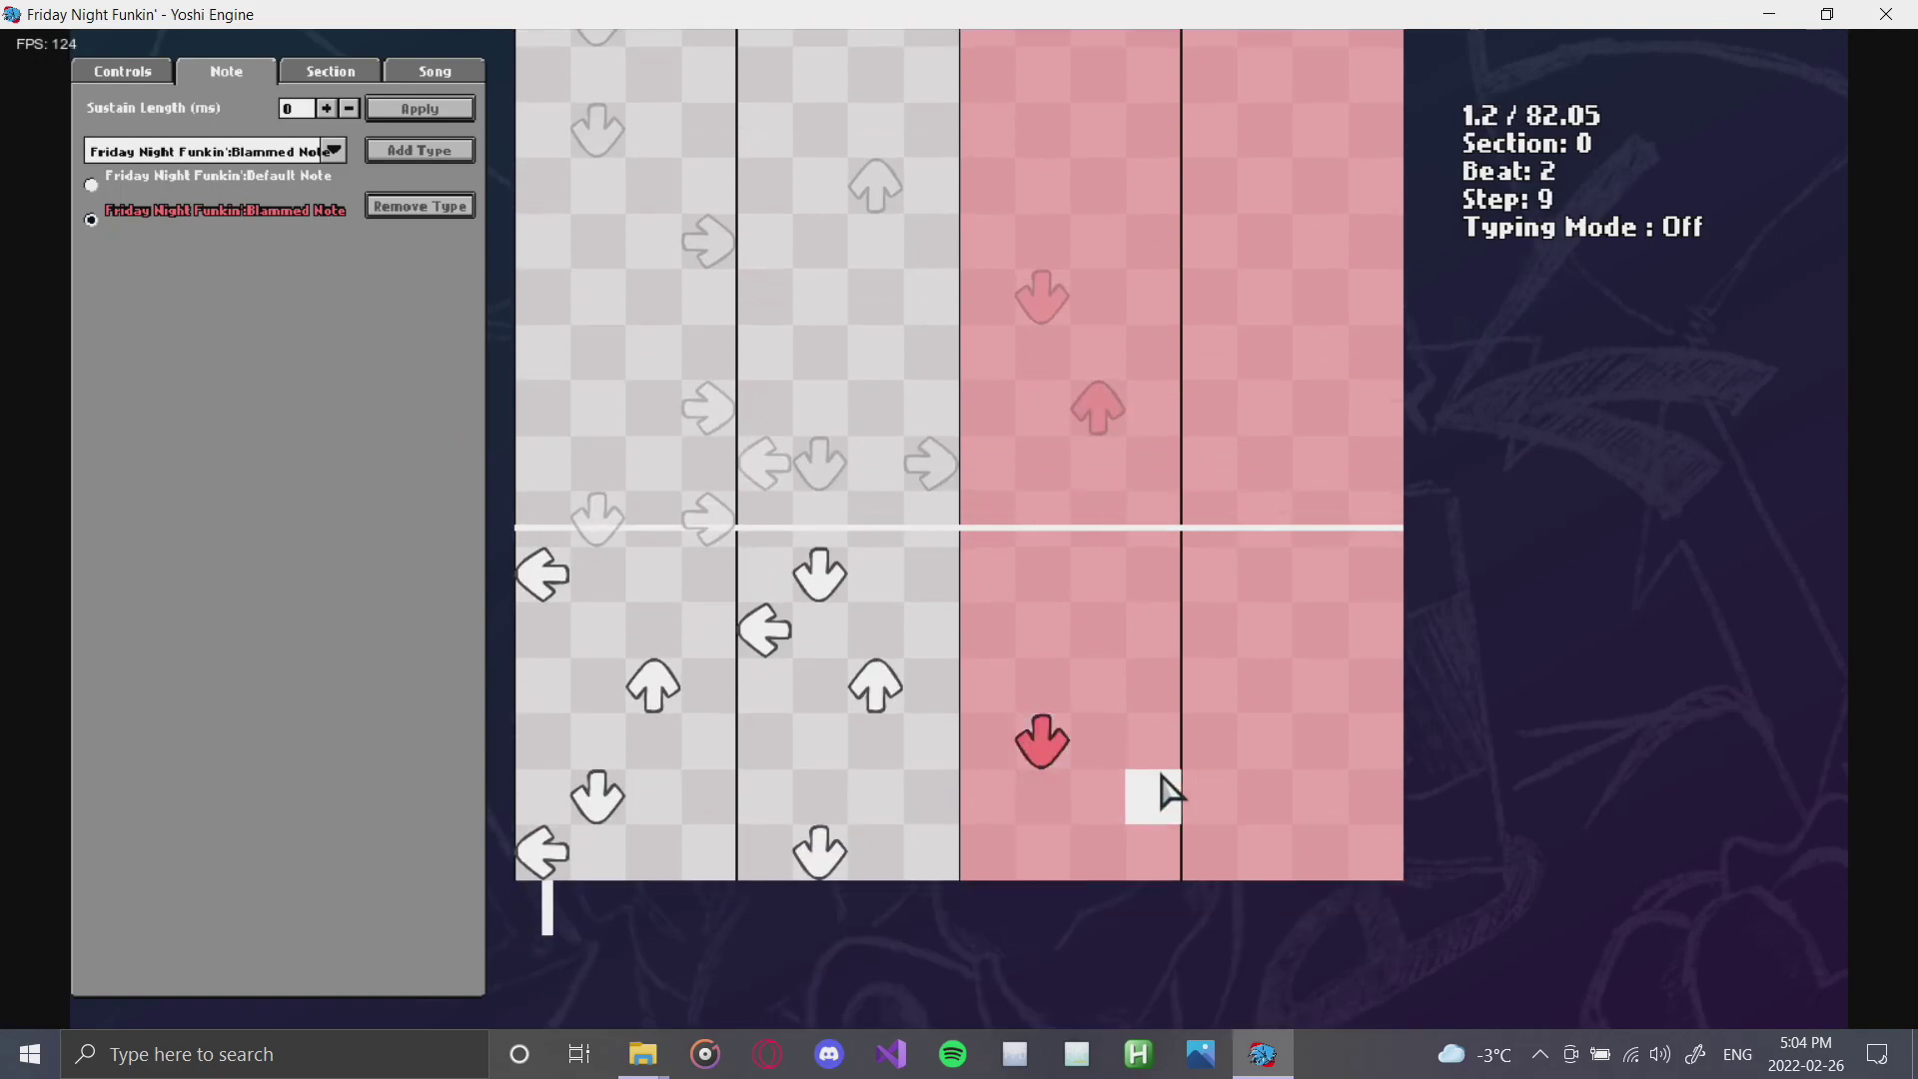
left_click(1263, 792)
left_click(1319, 516)
scroll(1196, 799, "down", 3)
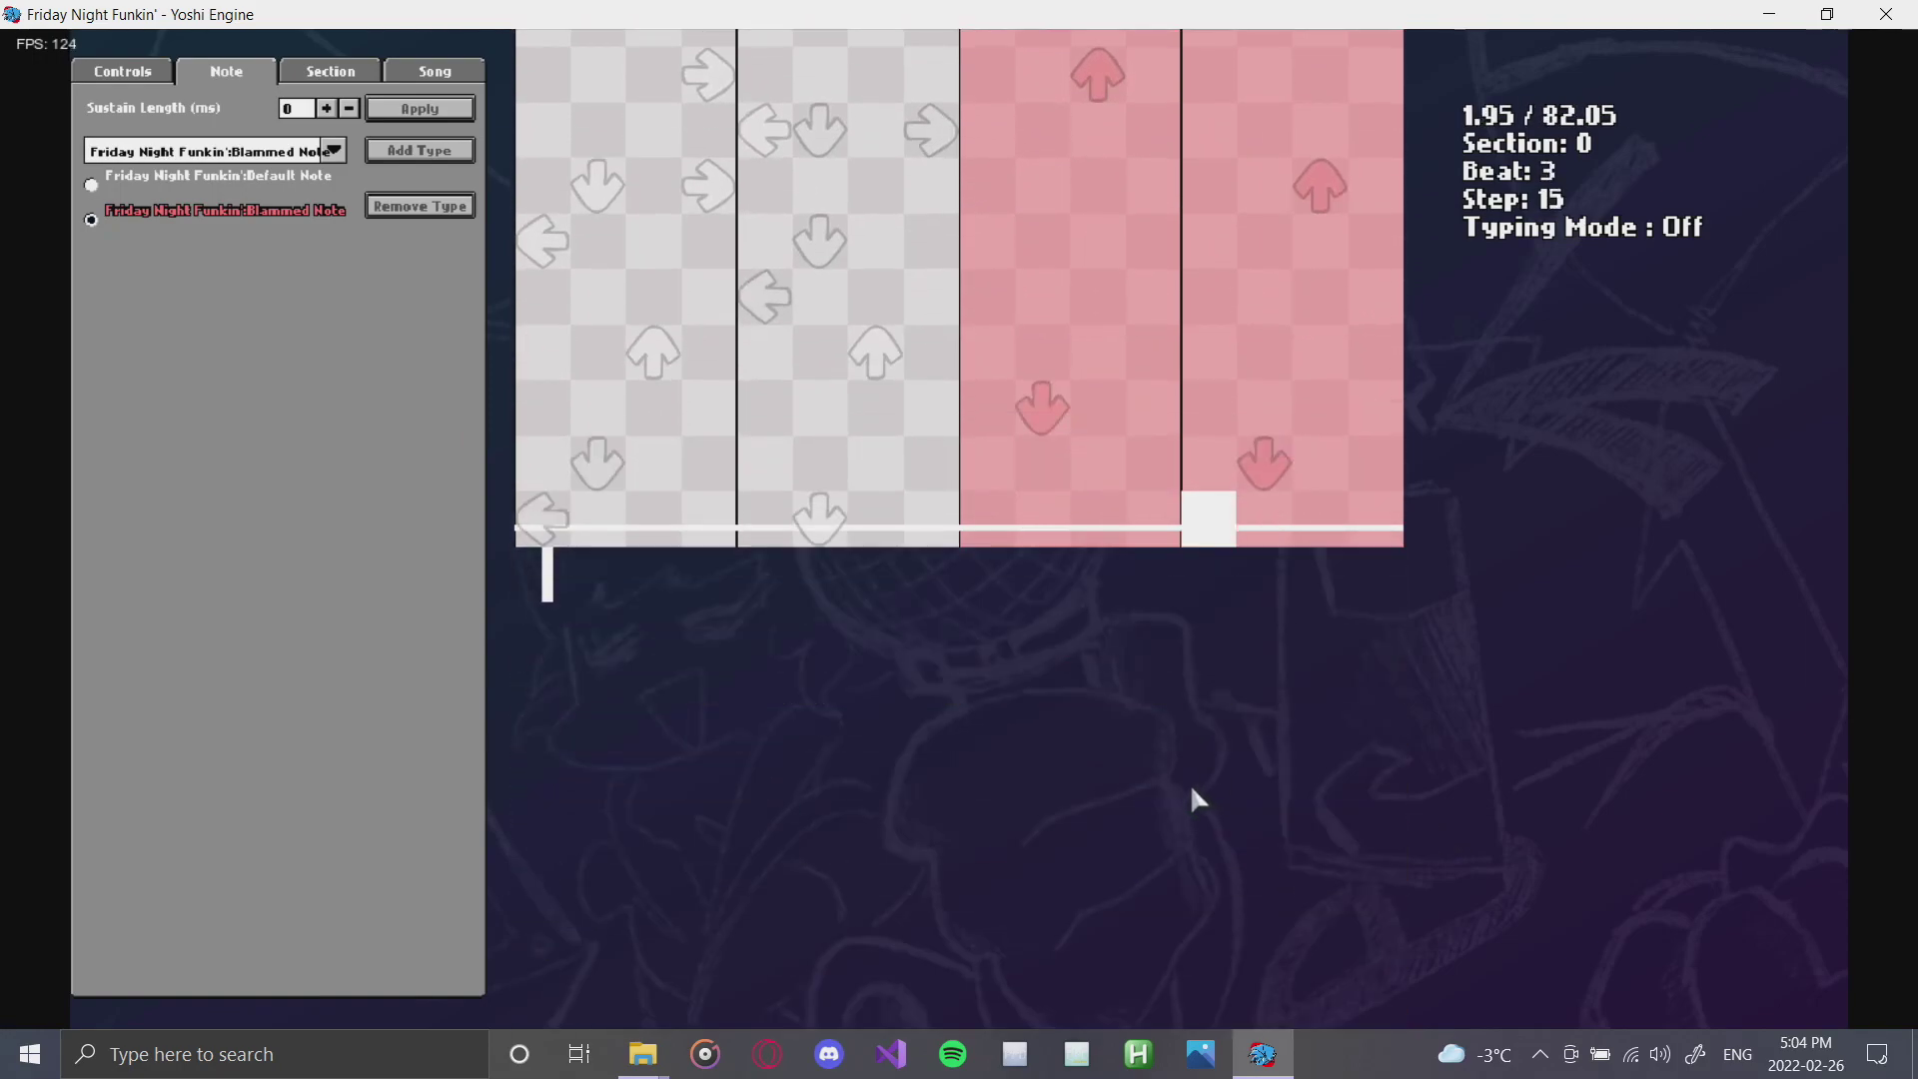
- In section 3, place Blammed down, left and up notes, then return to the chart's start
key("d")
key("d")
key("d")
left_click(1052, 687)
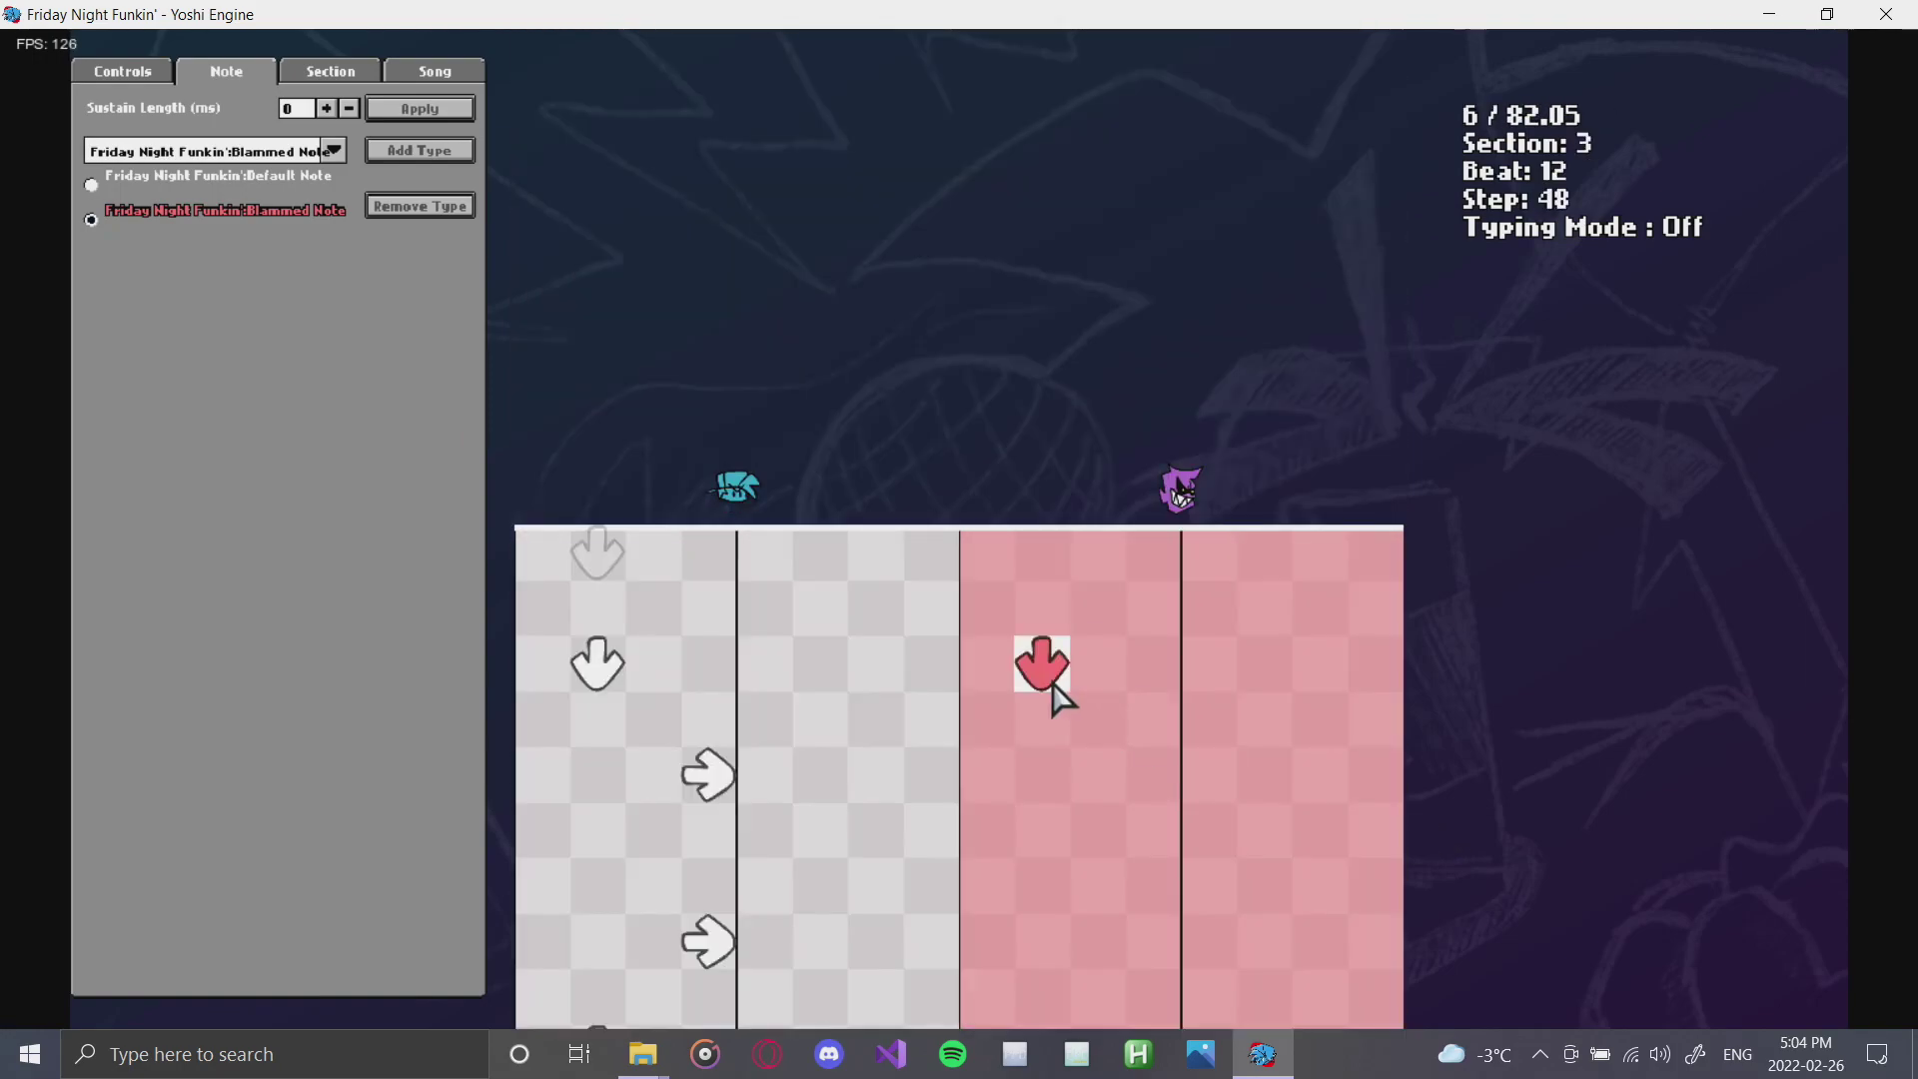
left_click(1210, 879)
left_click(1323, 881)
scroll(1328, 869, "down", 3)
left_click(1328, 861)
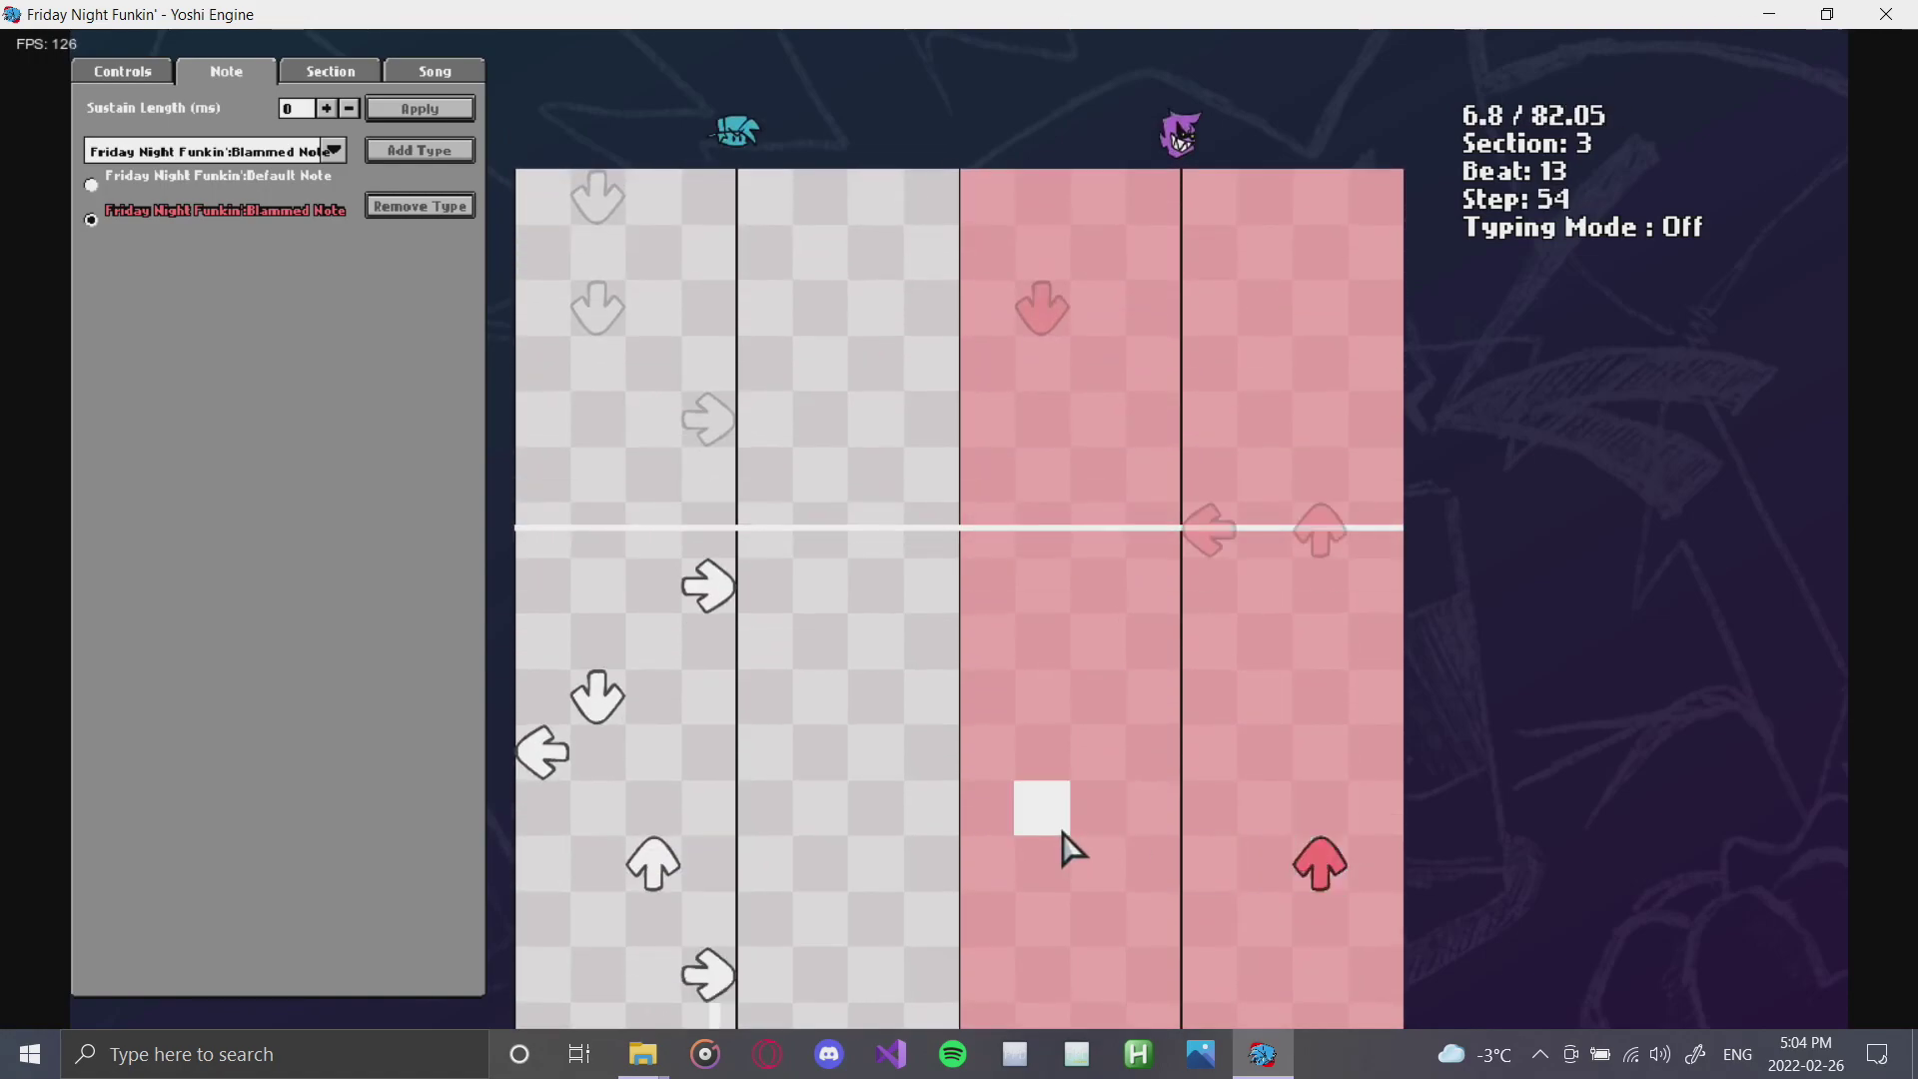
left_click(1062, 834)
scroll(1054, 859, "down", 1)
left_click(1096, 861)
scroll(1079, 593, "up", 3)
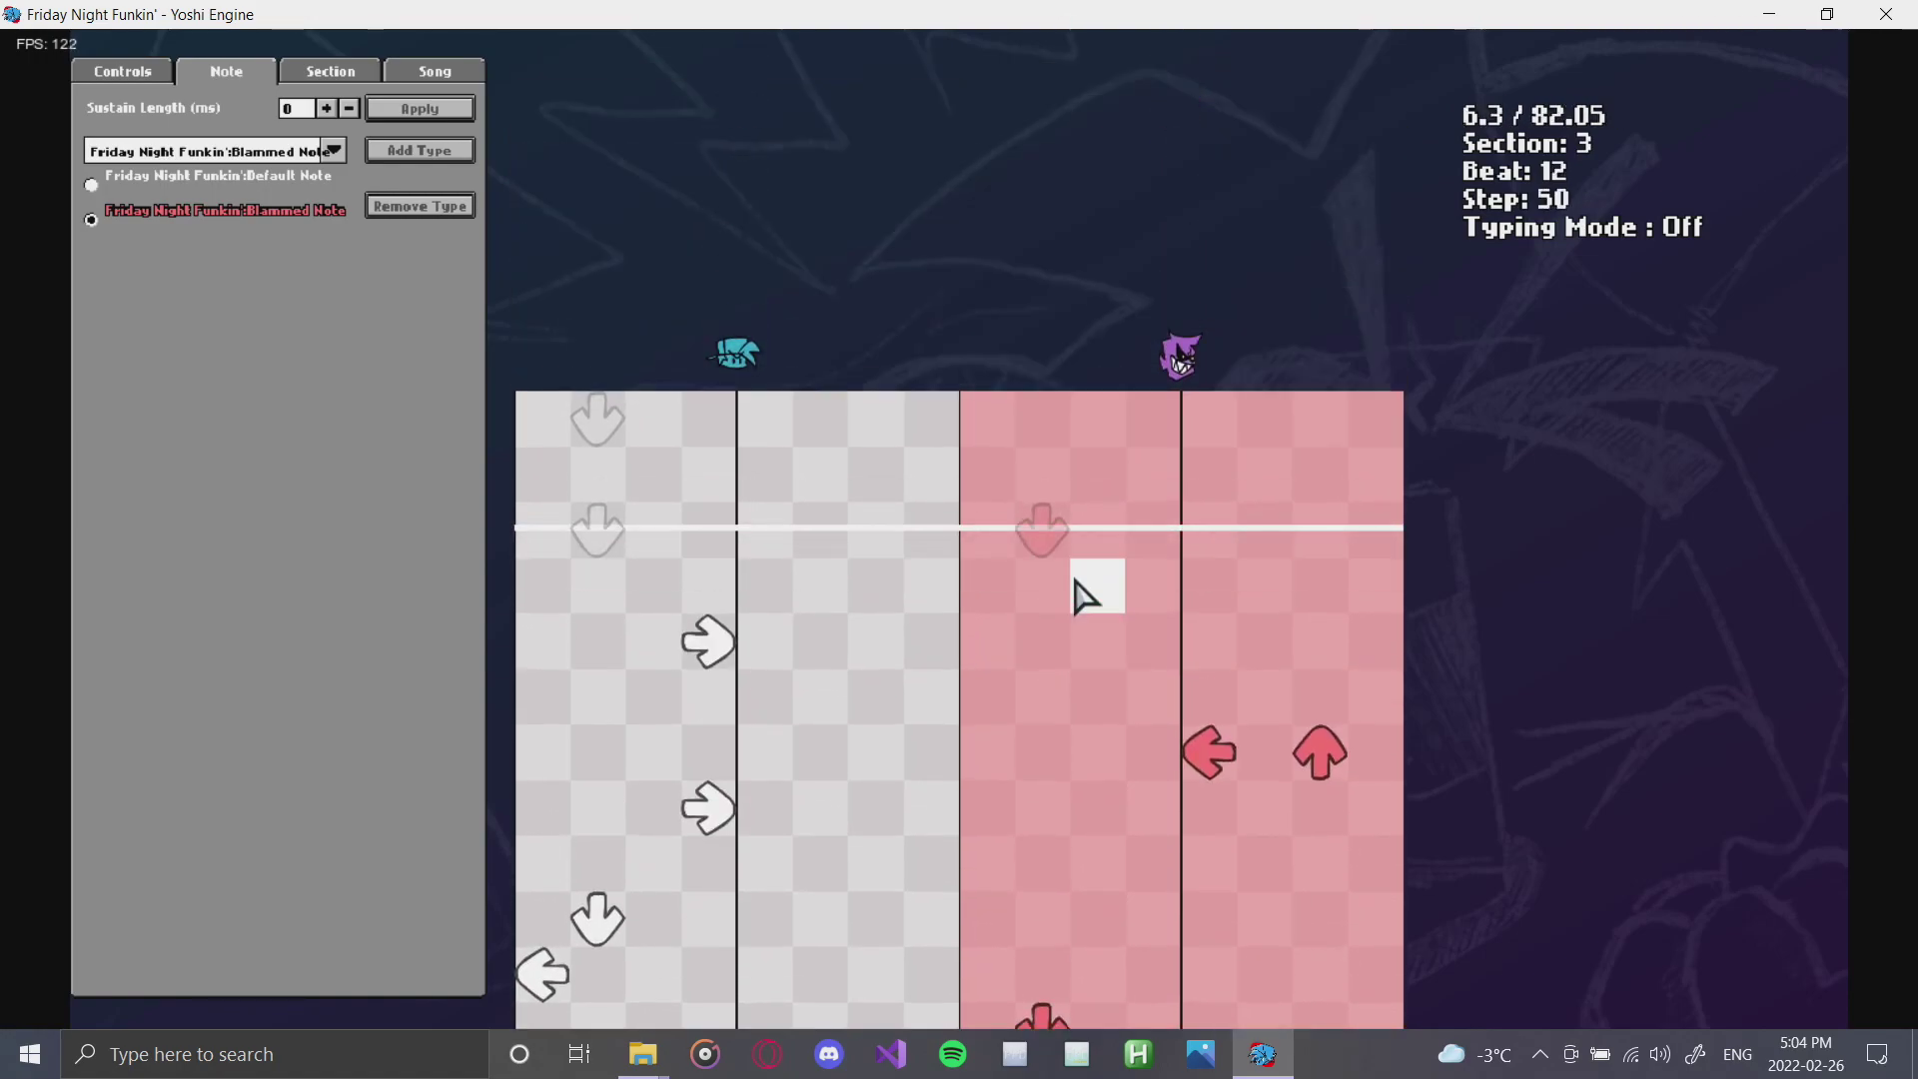
key("a")
key("a")
key("a")
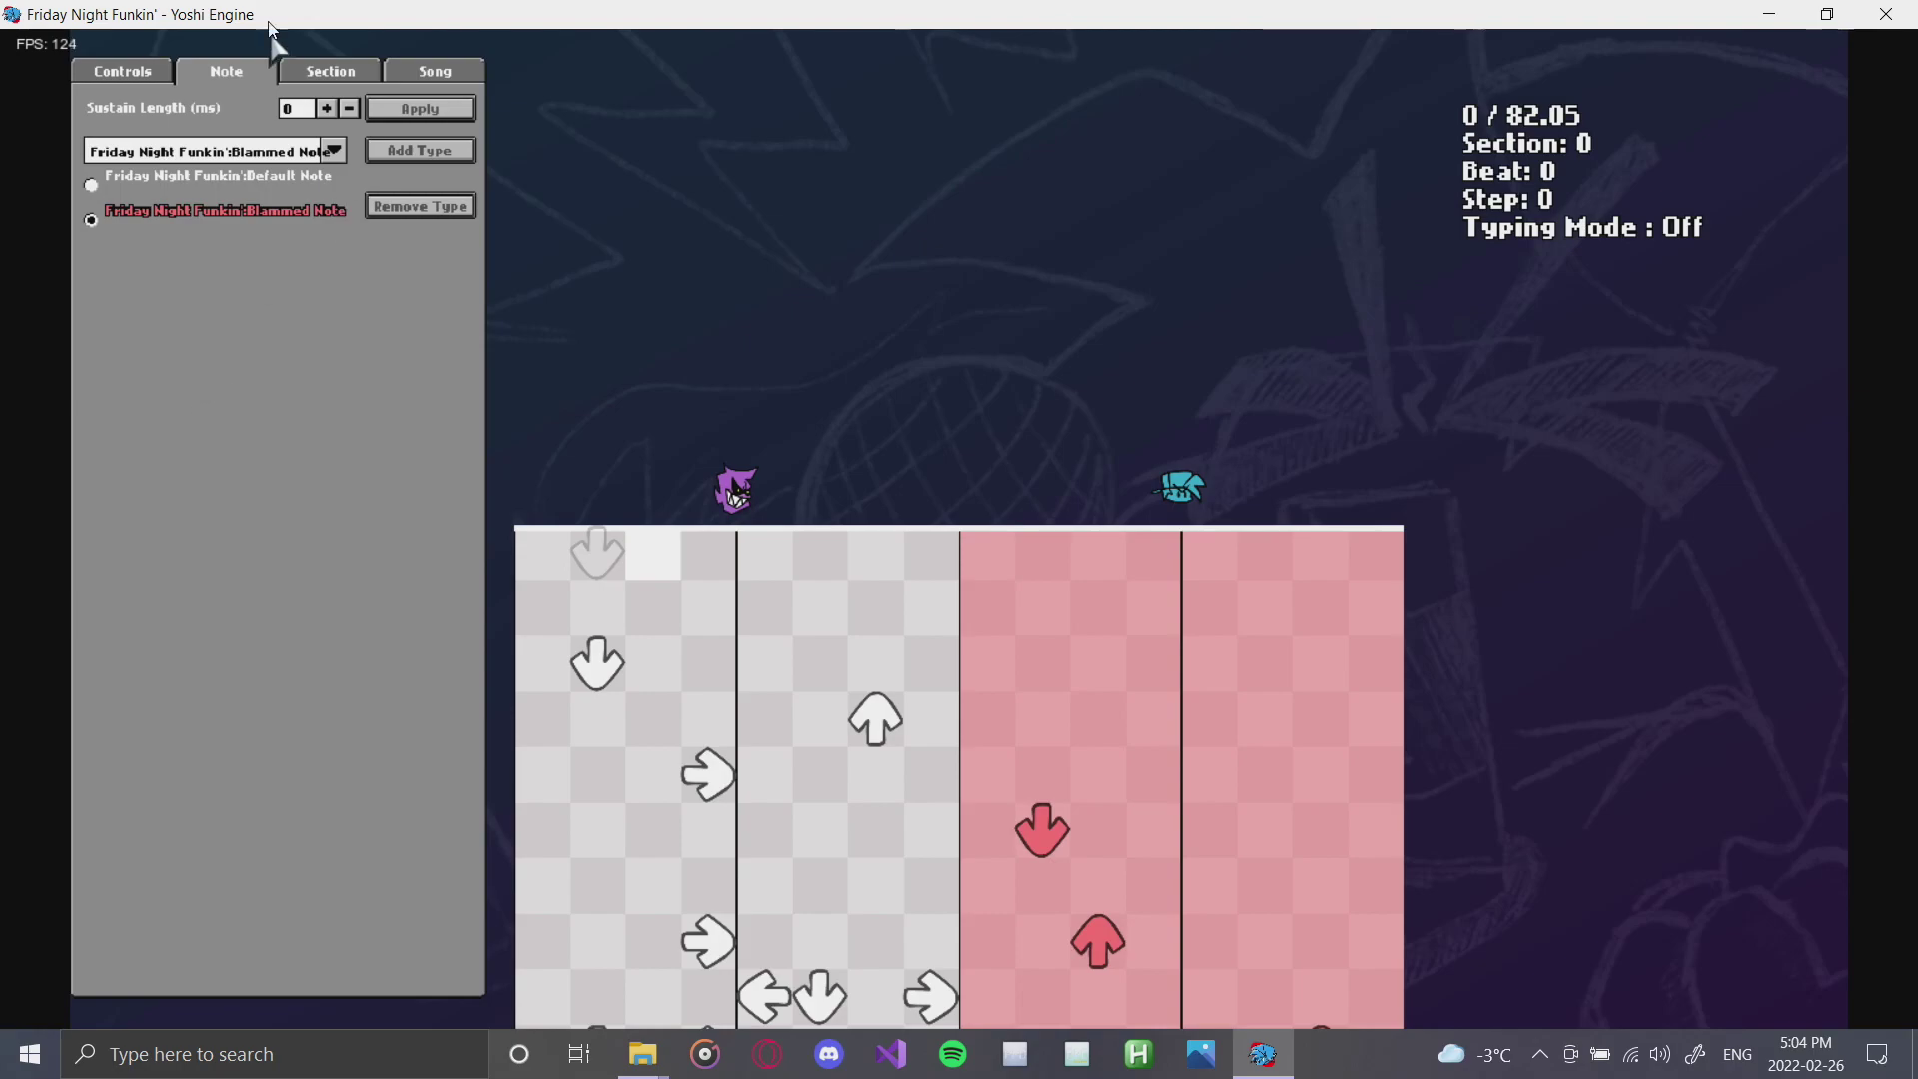
- Dismiss the note-type list unchanged and show section 0's settings with Section Length 16
left_click(240, 152)
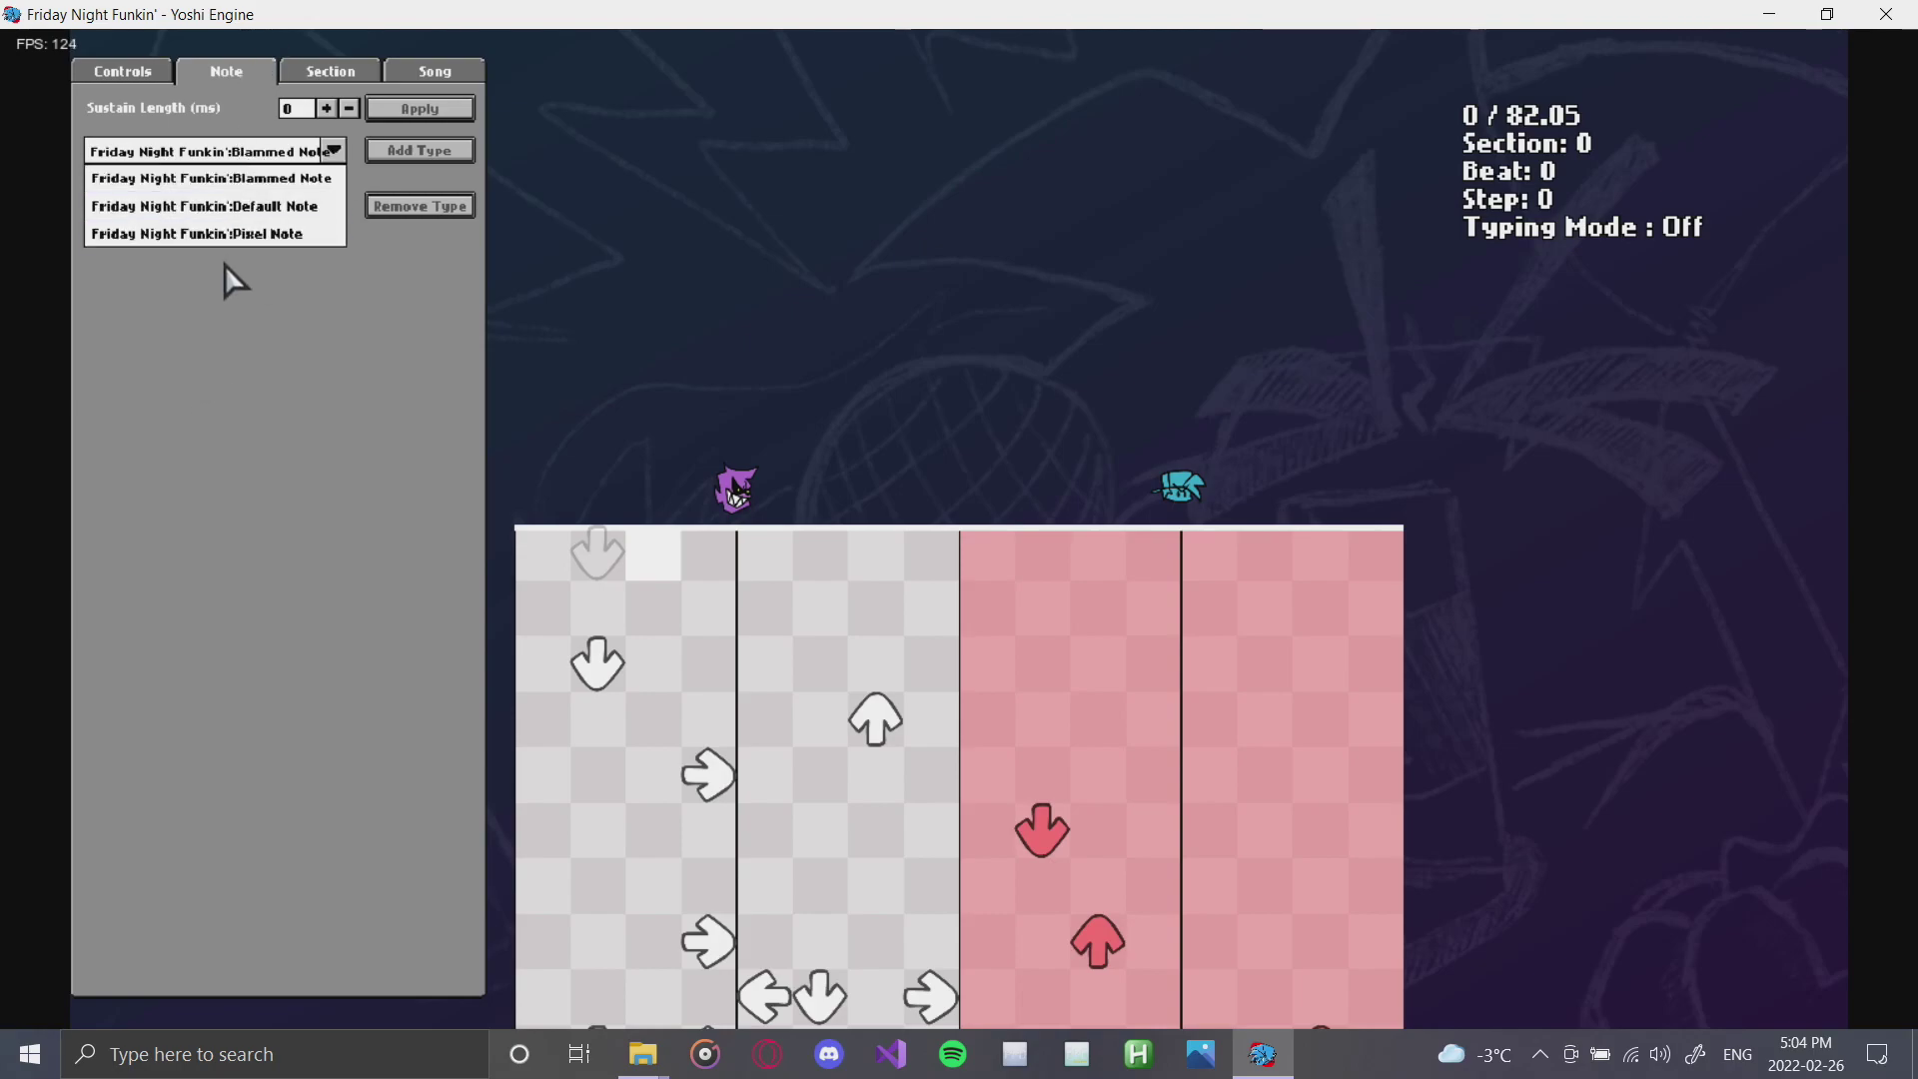
left_click(319, 425)
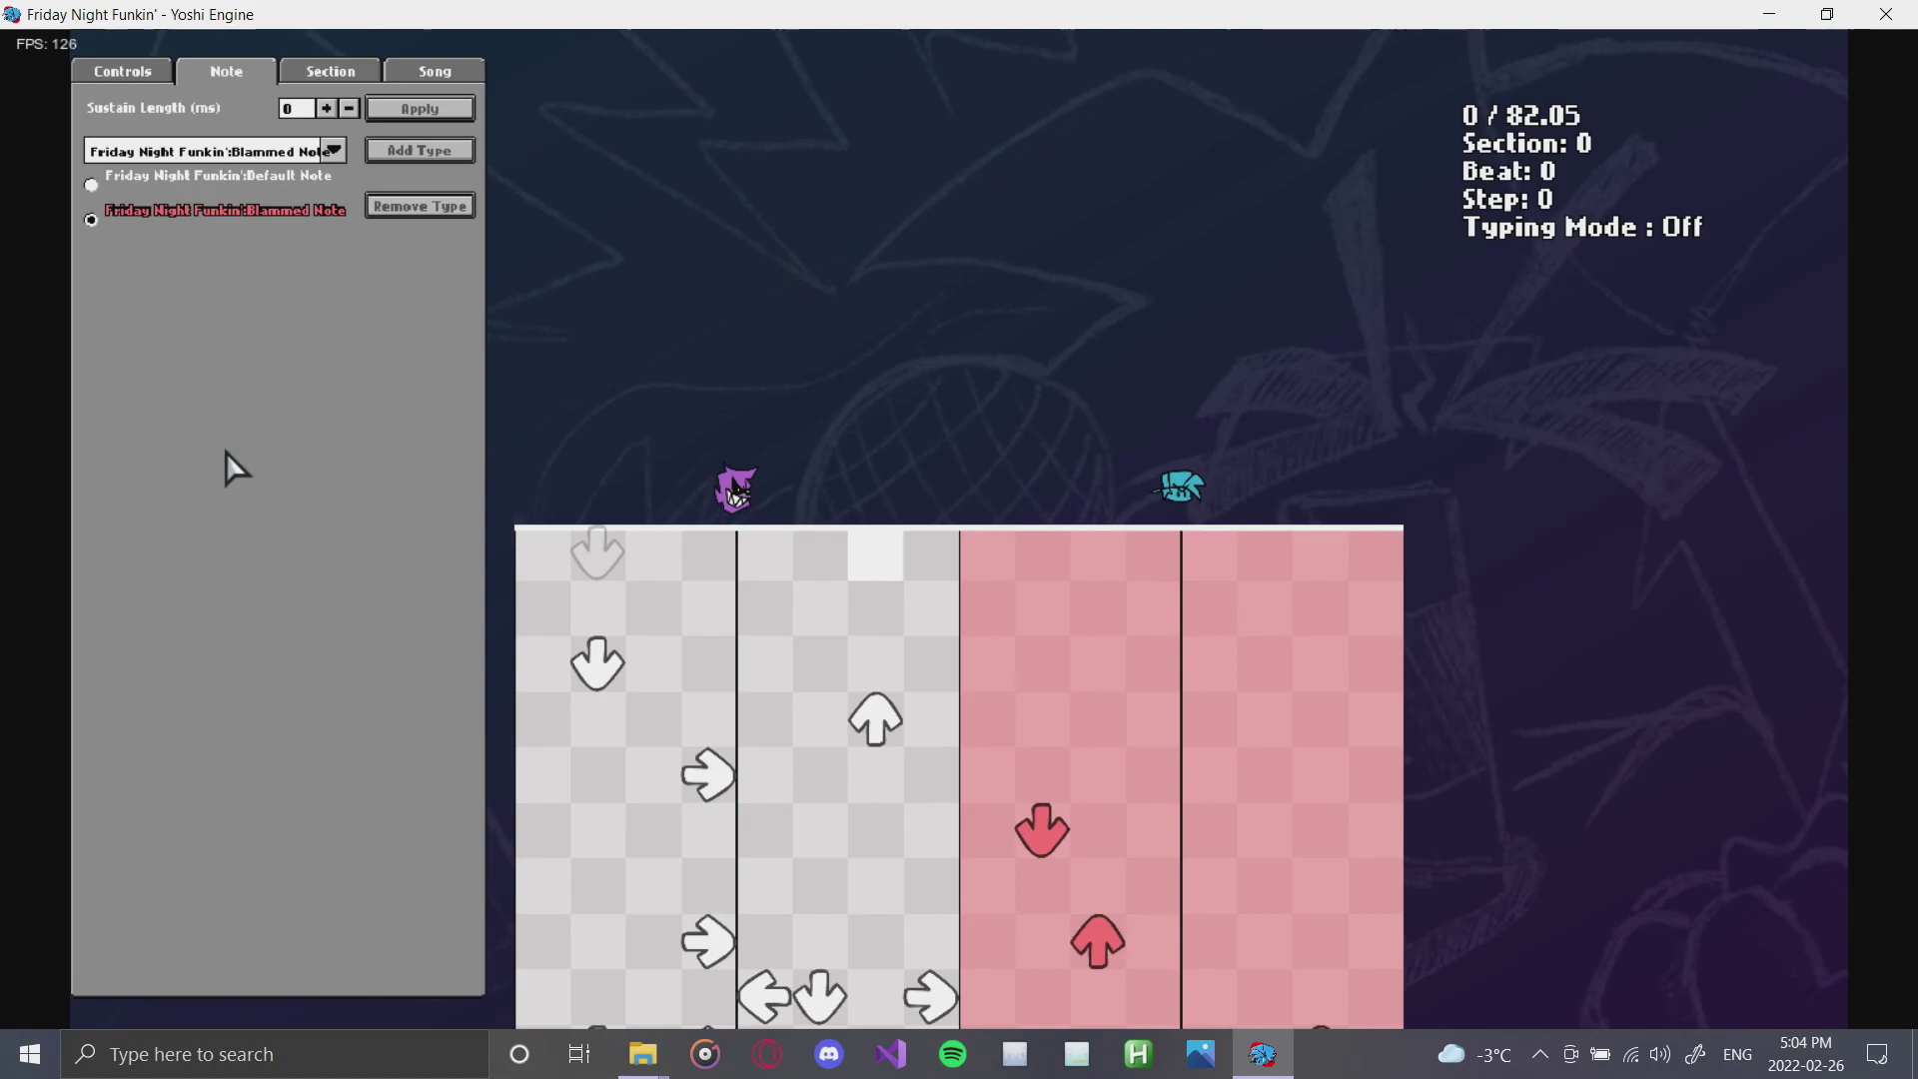
left_click(346, 68)
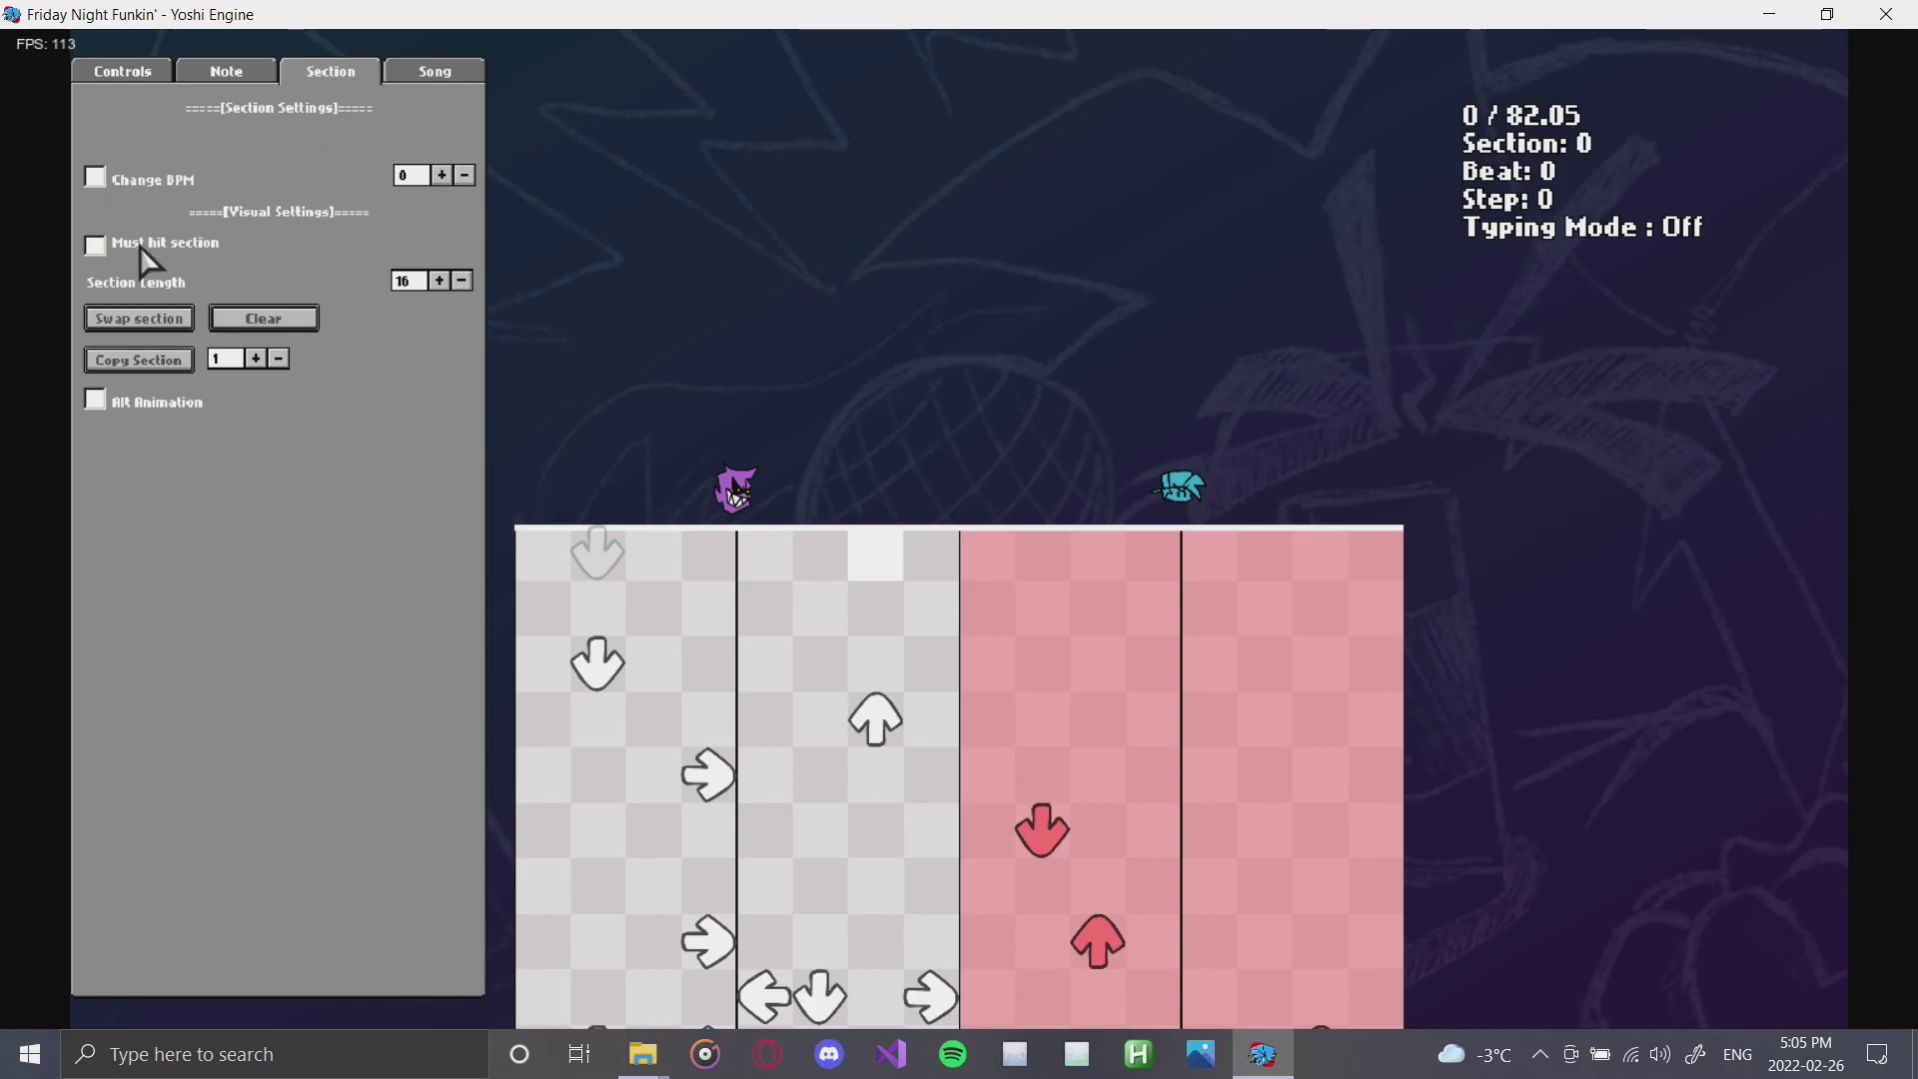
left_click(96, 248)
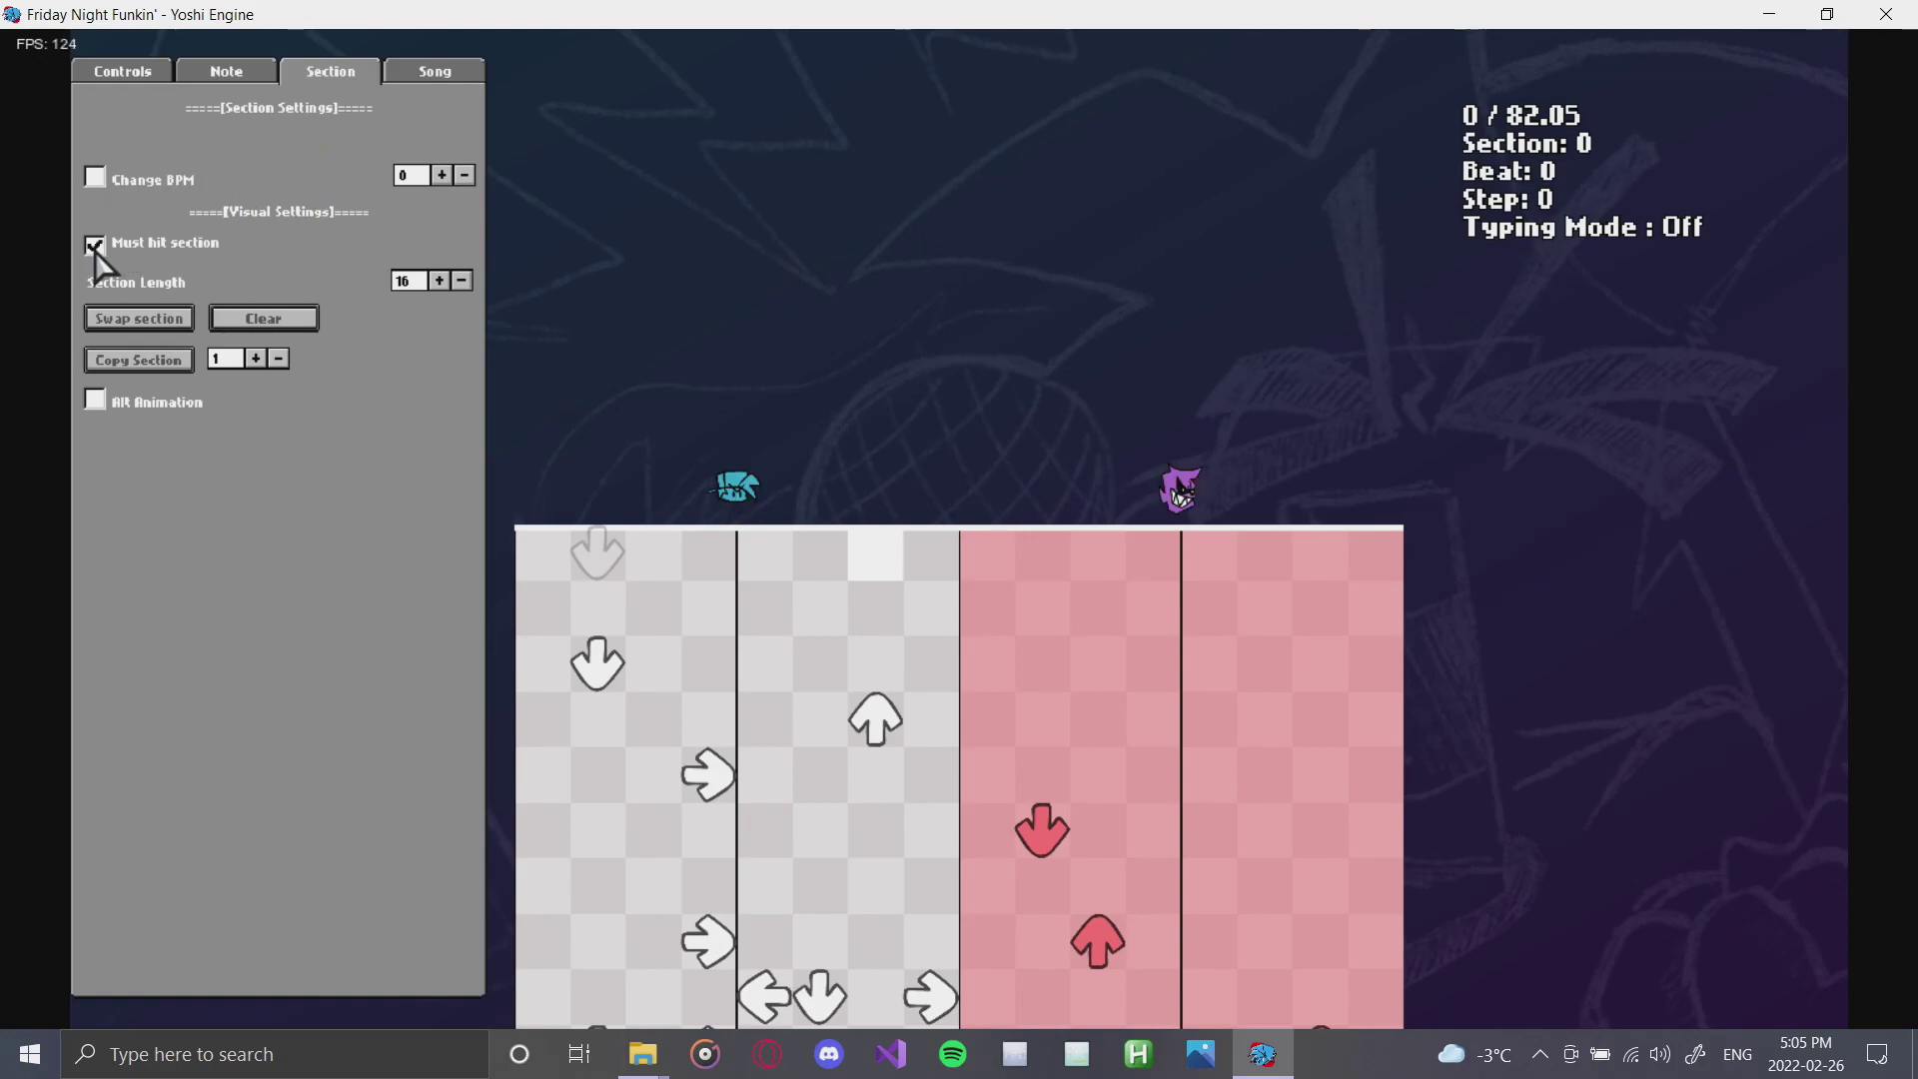
left_click(96, 247)
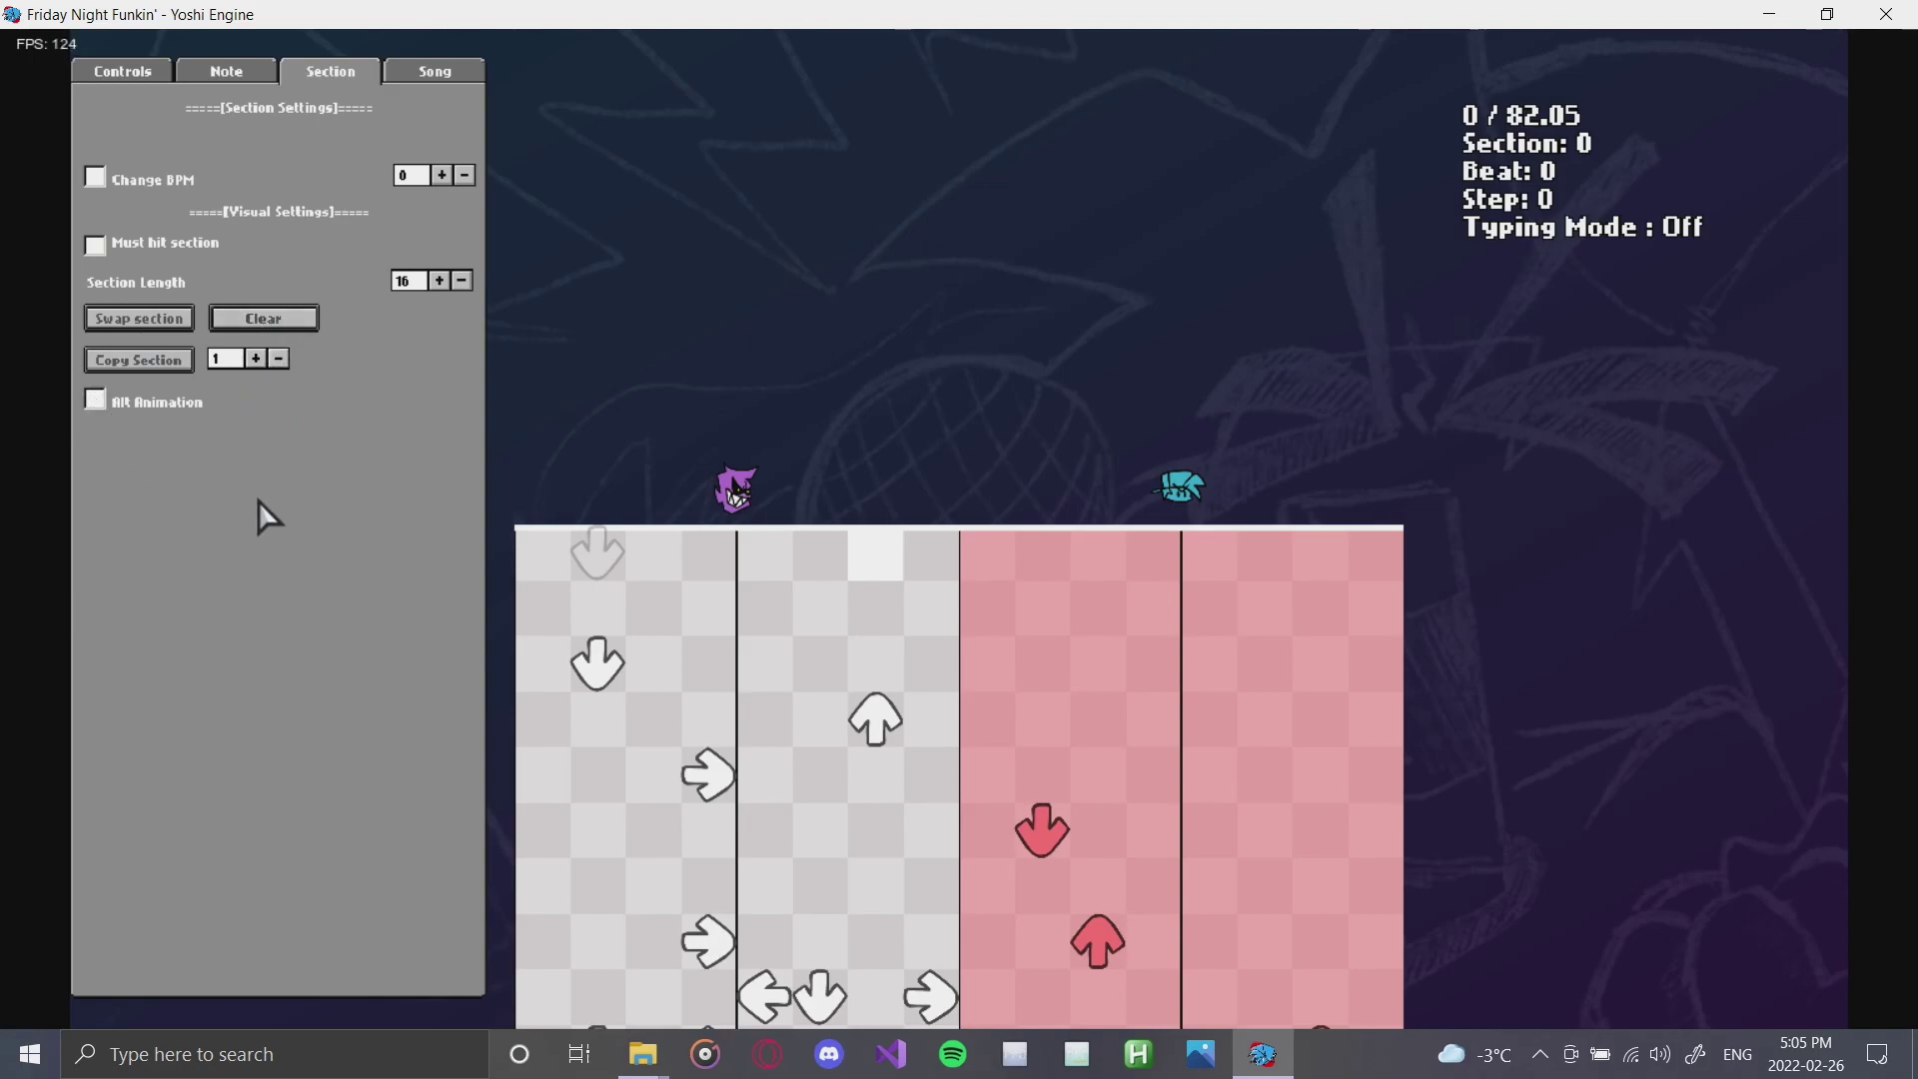
- On the Song tab, set Player 2 to the Cassette Girl mod with the cassette-girl character
left_click(455, 68)
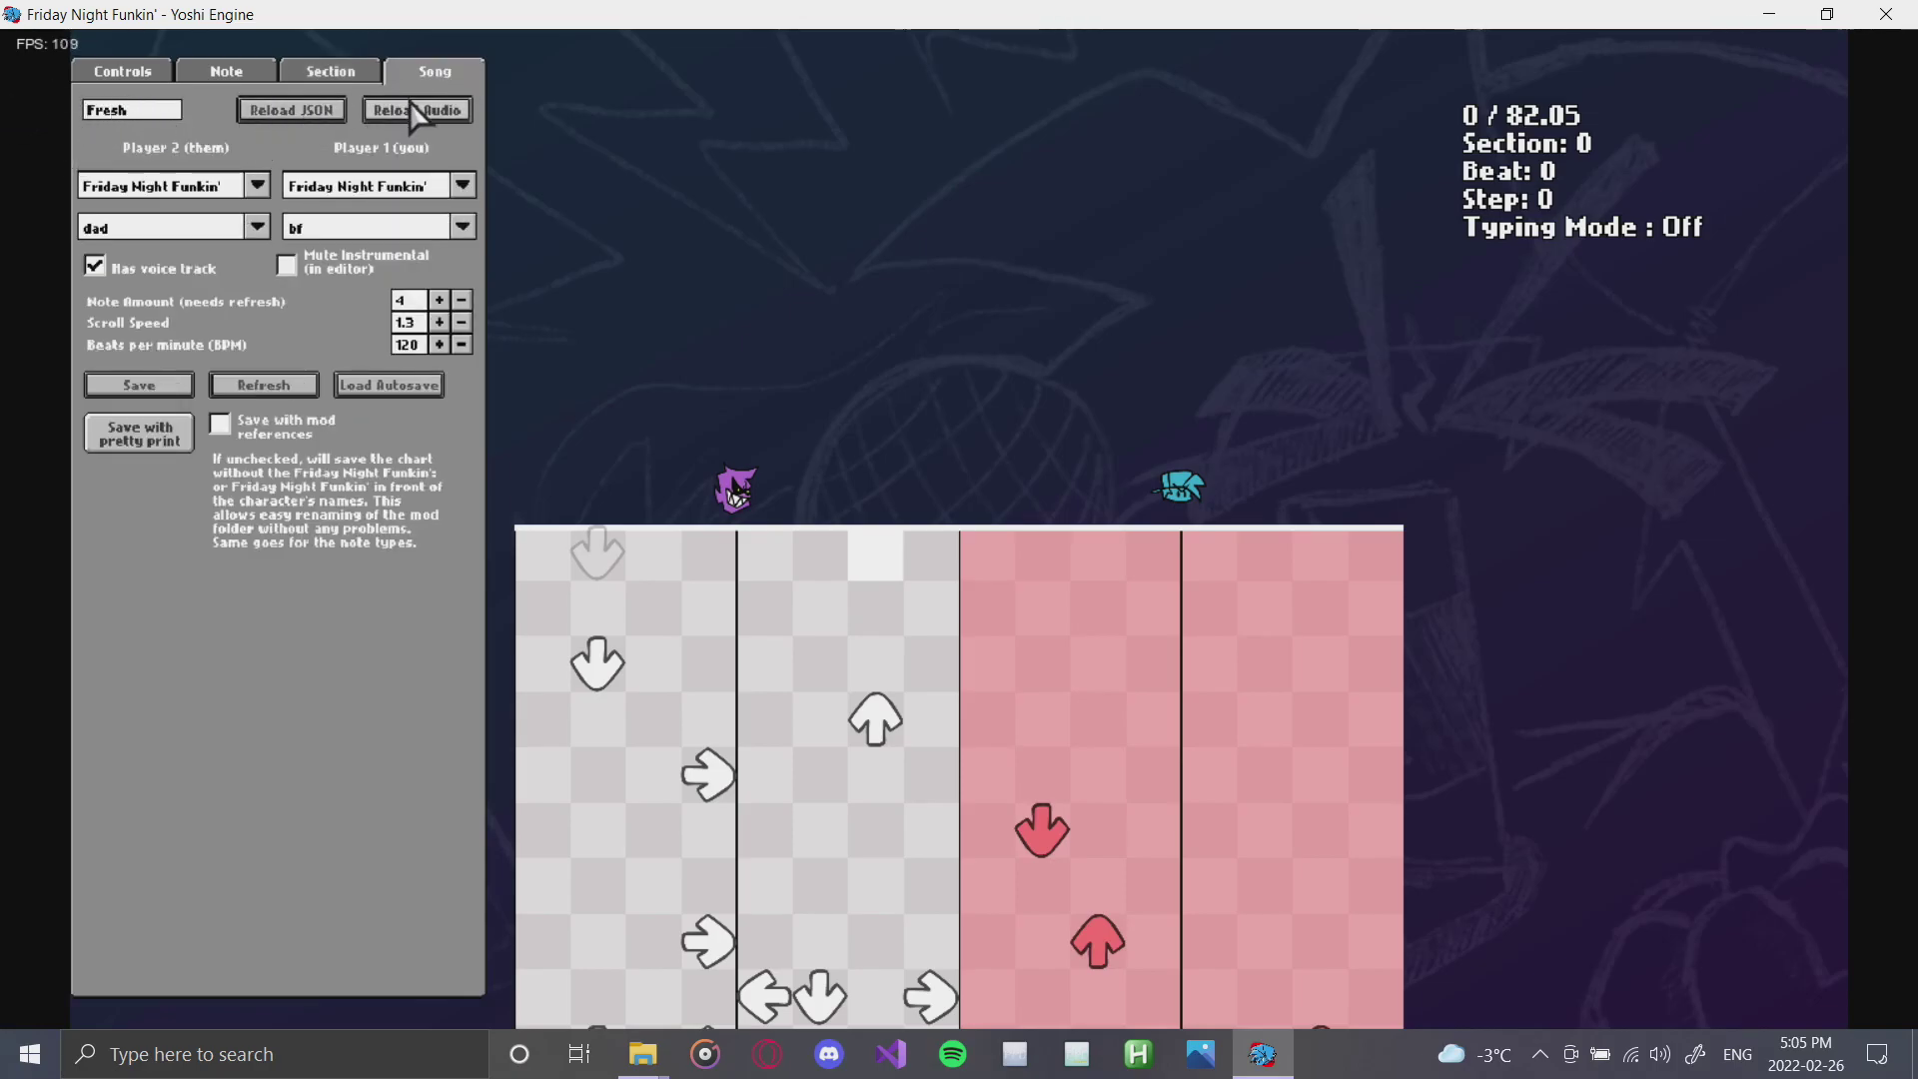
left_click(127, 187)
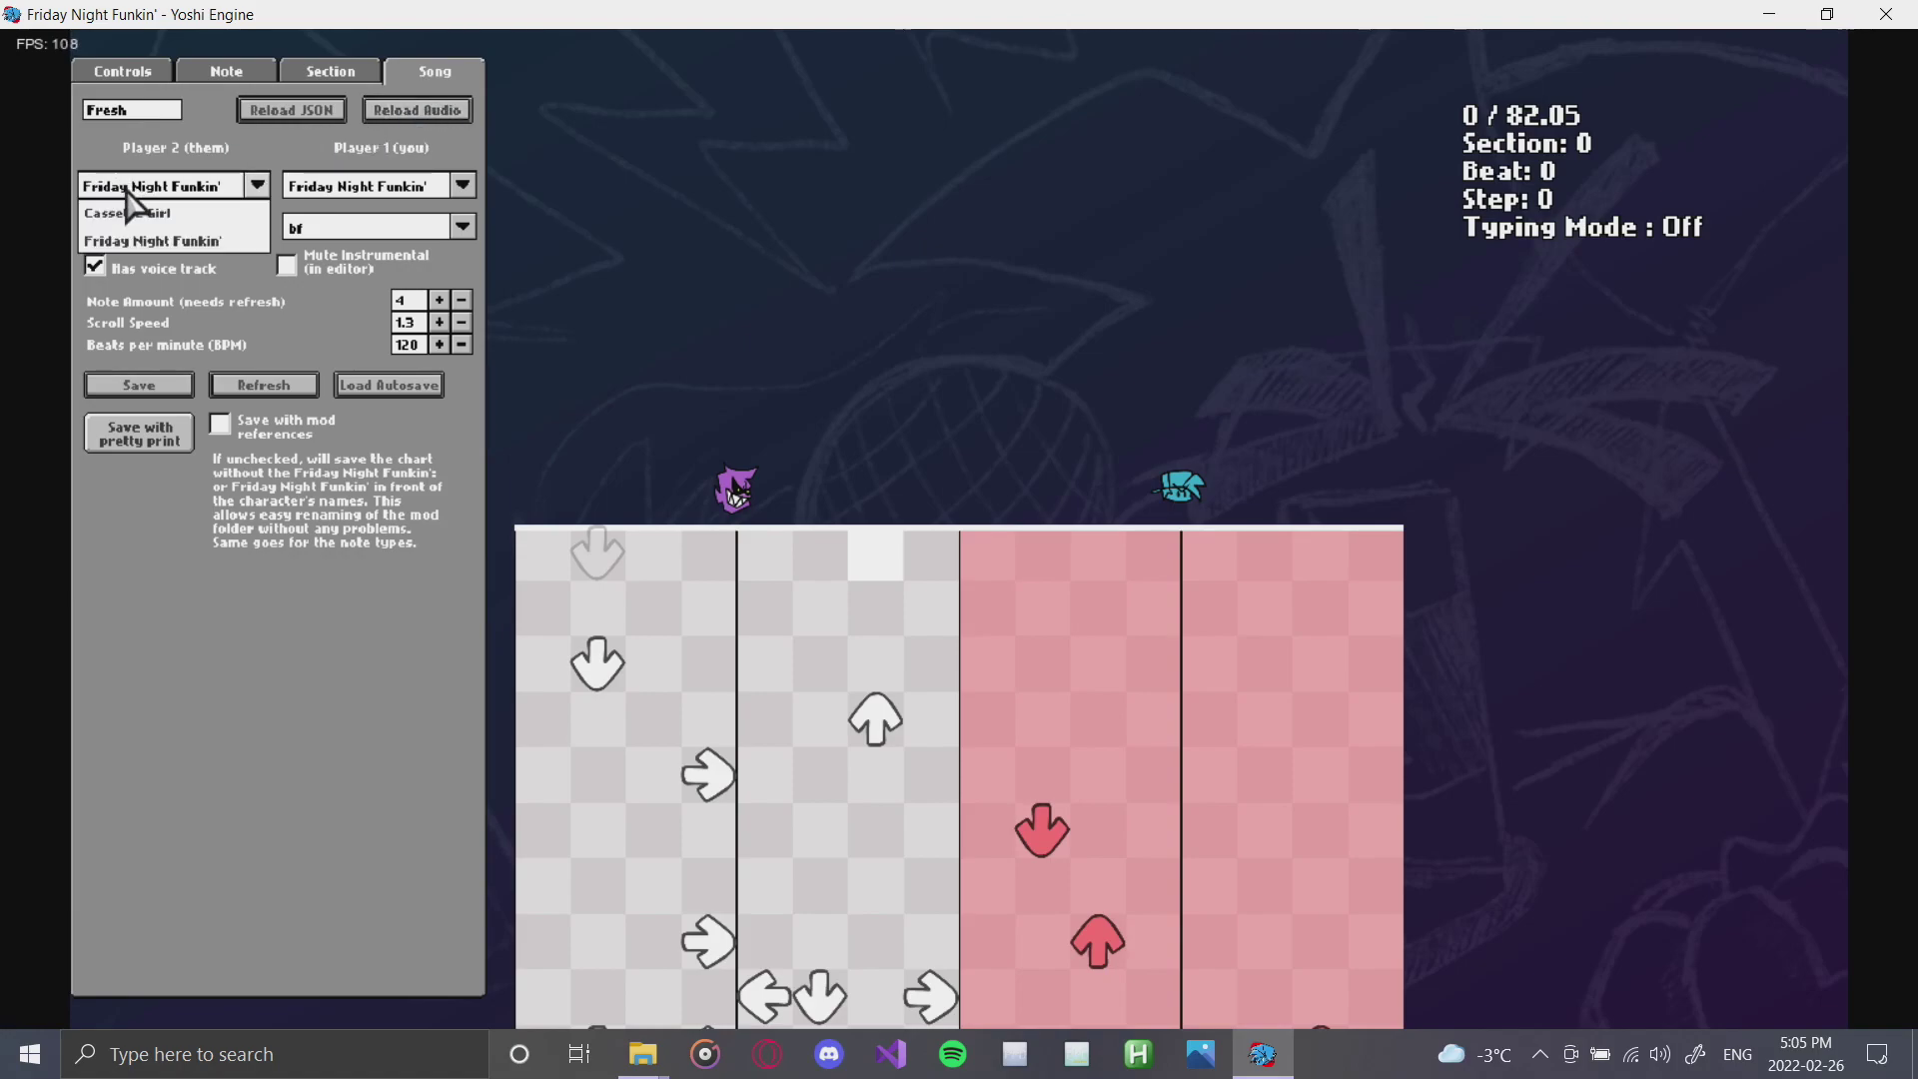
left_click(224, 190)
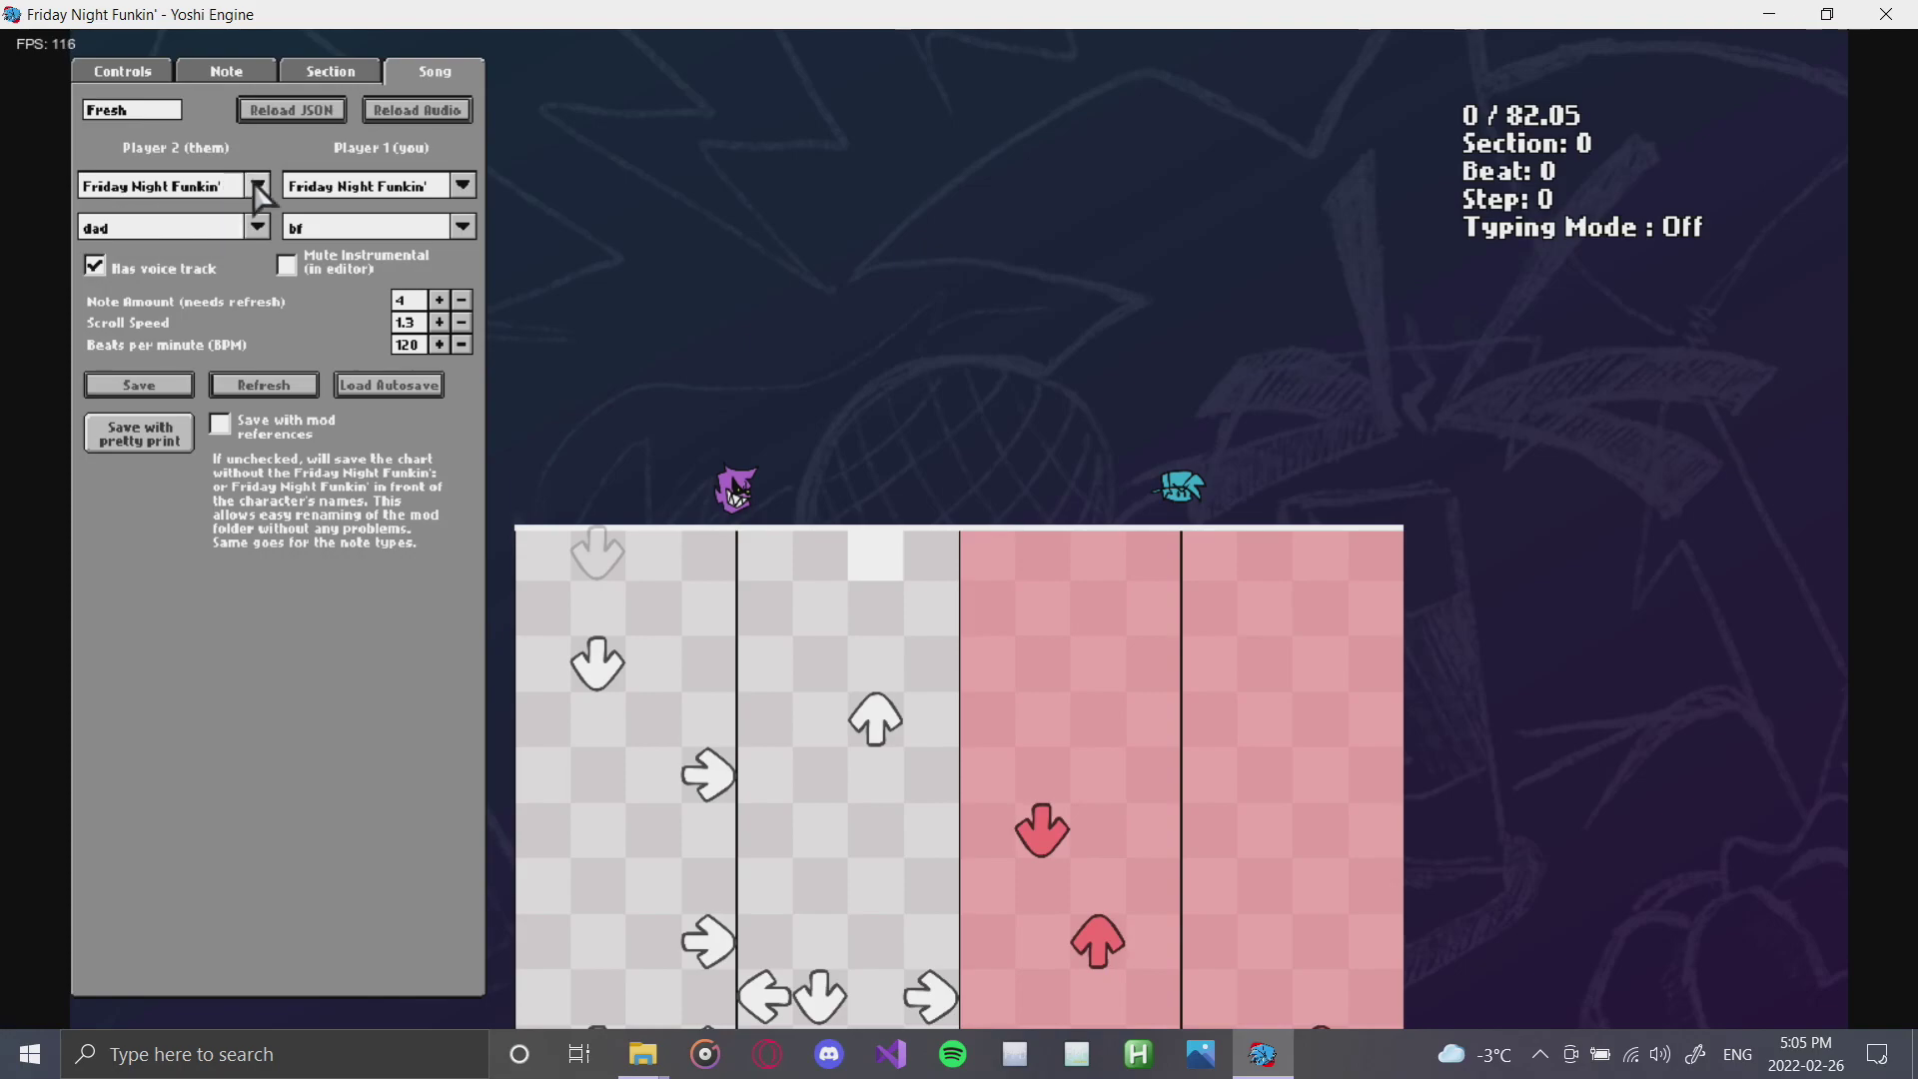
left_click(166, 190)
left_click(156, 219)
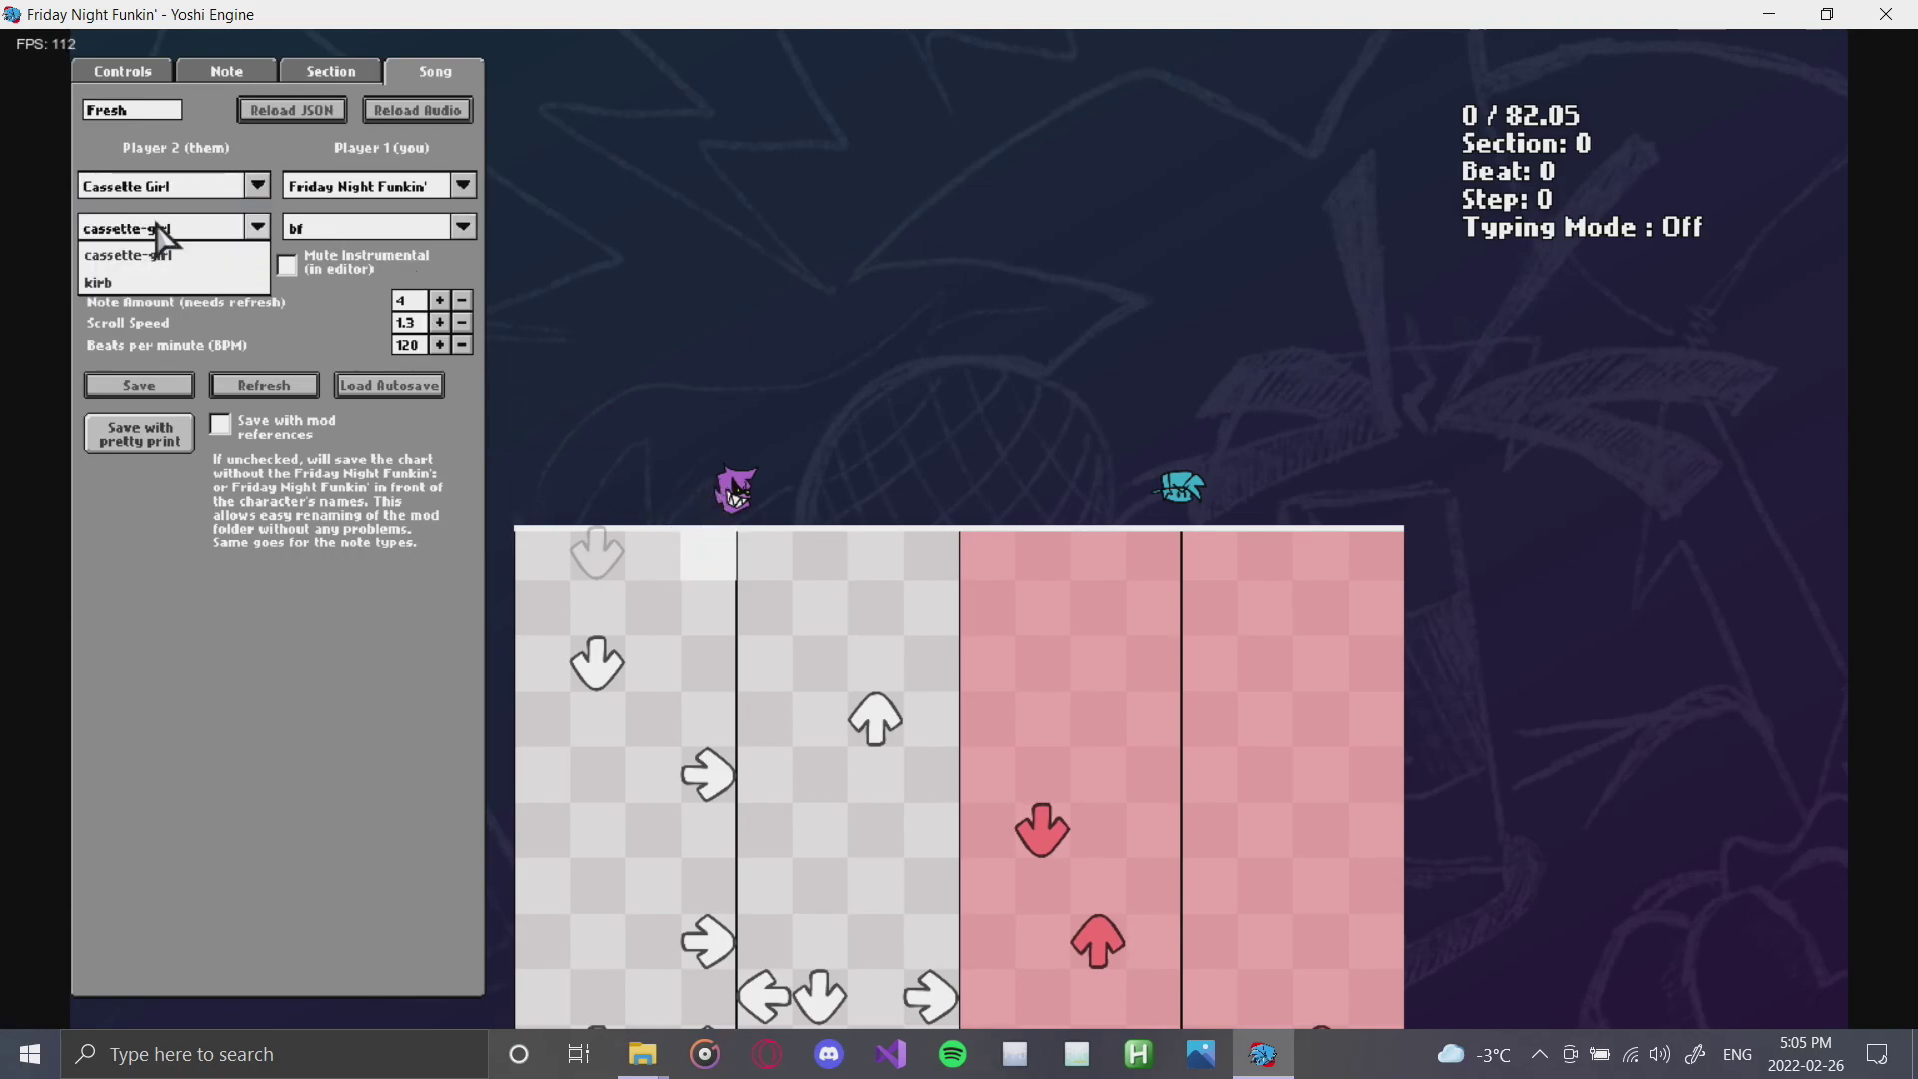
left_click(230, 162)
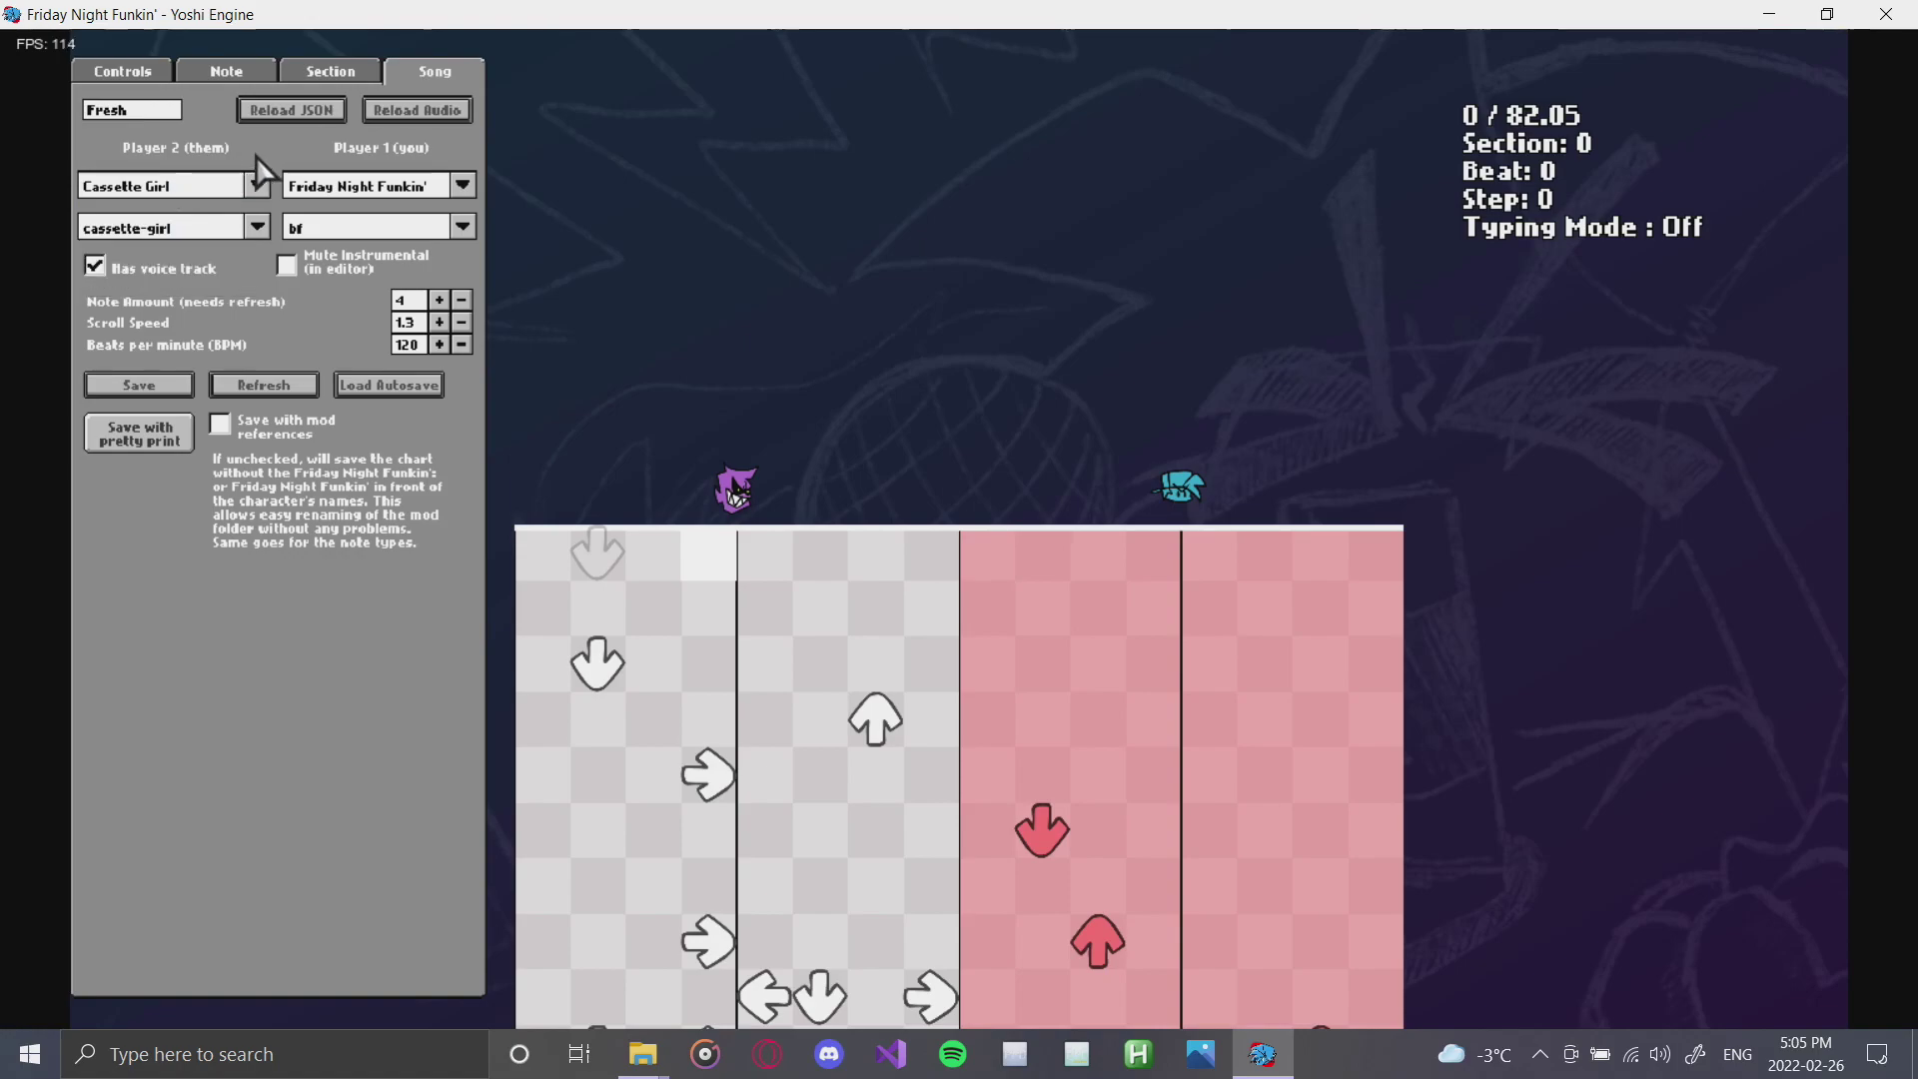
left_click(160, 189)
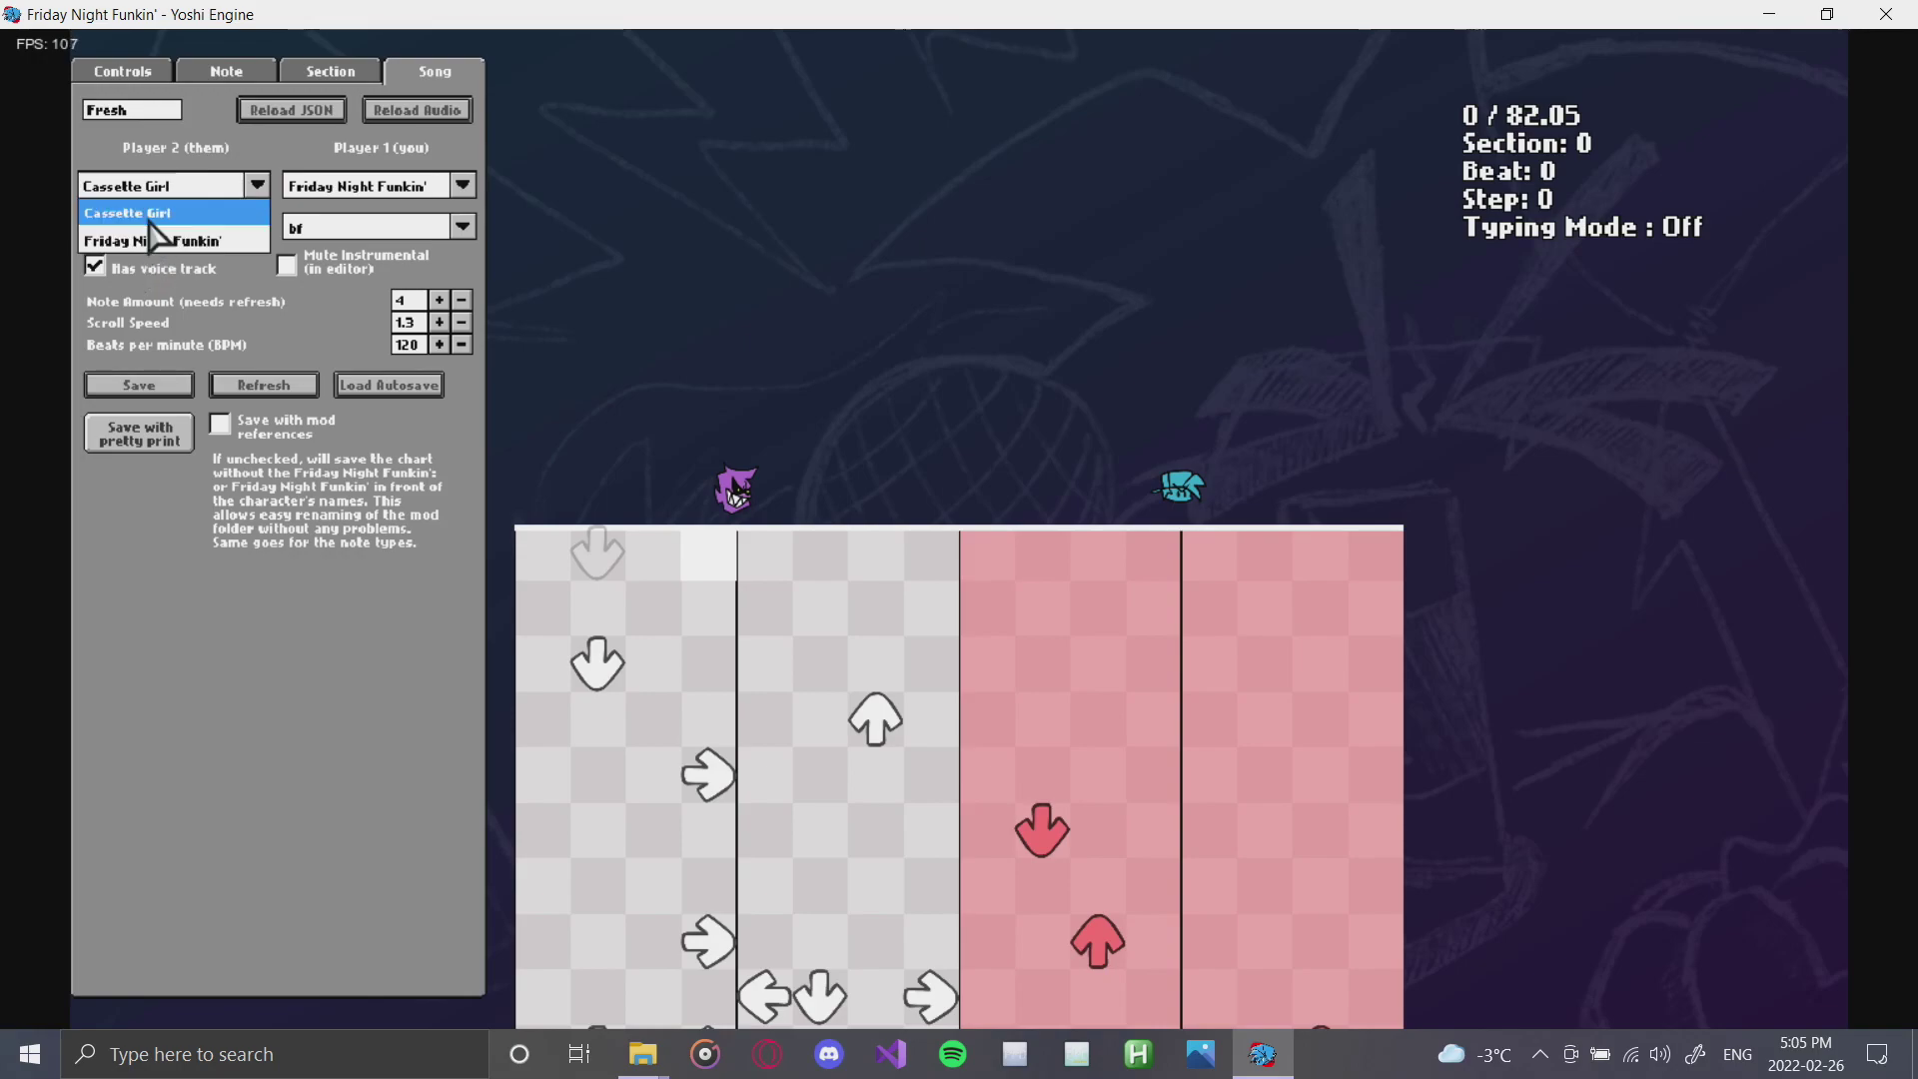
left_click(149, 226)
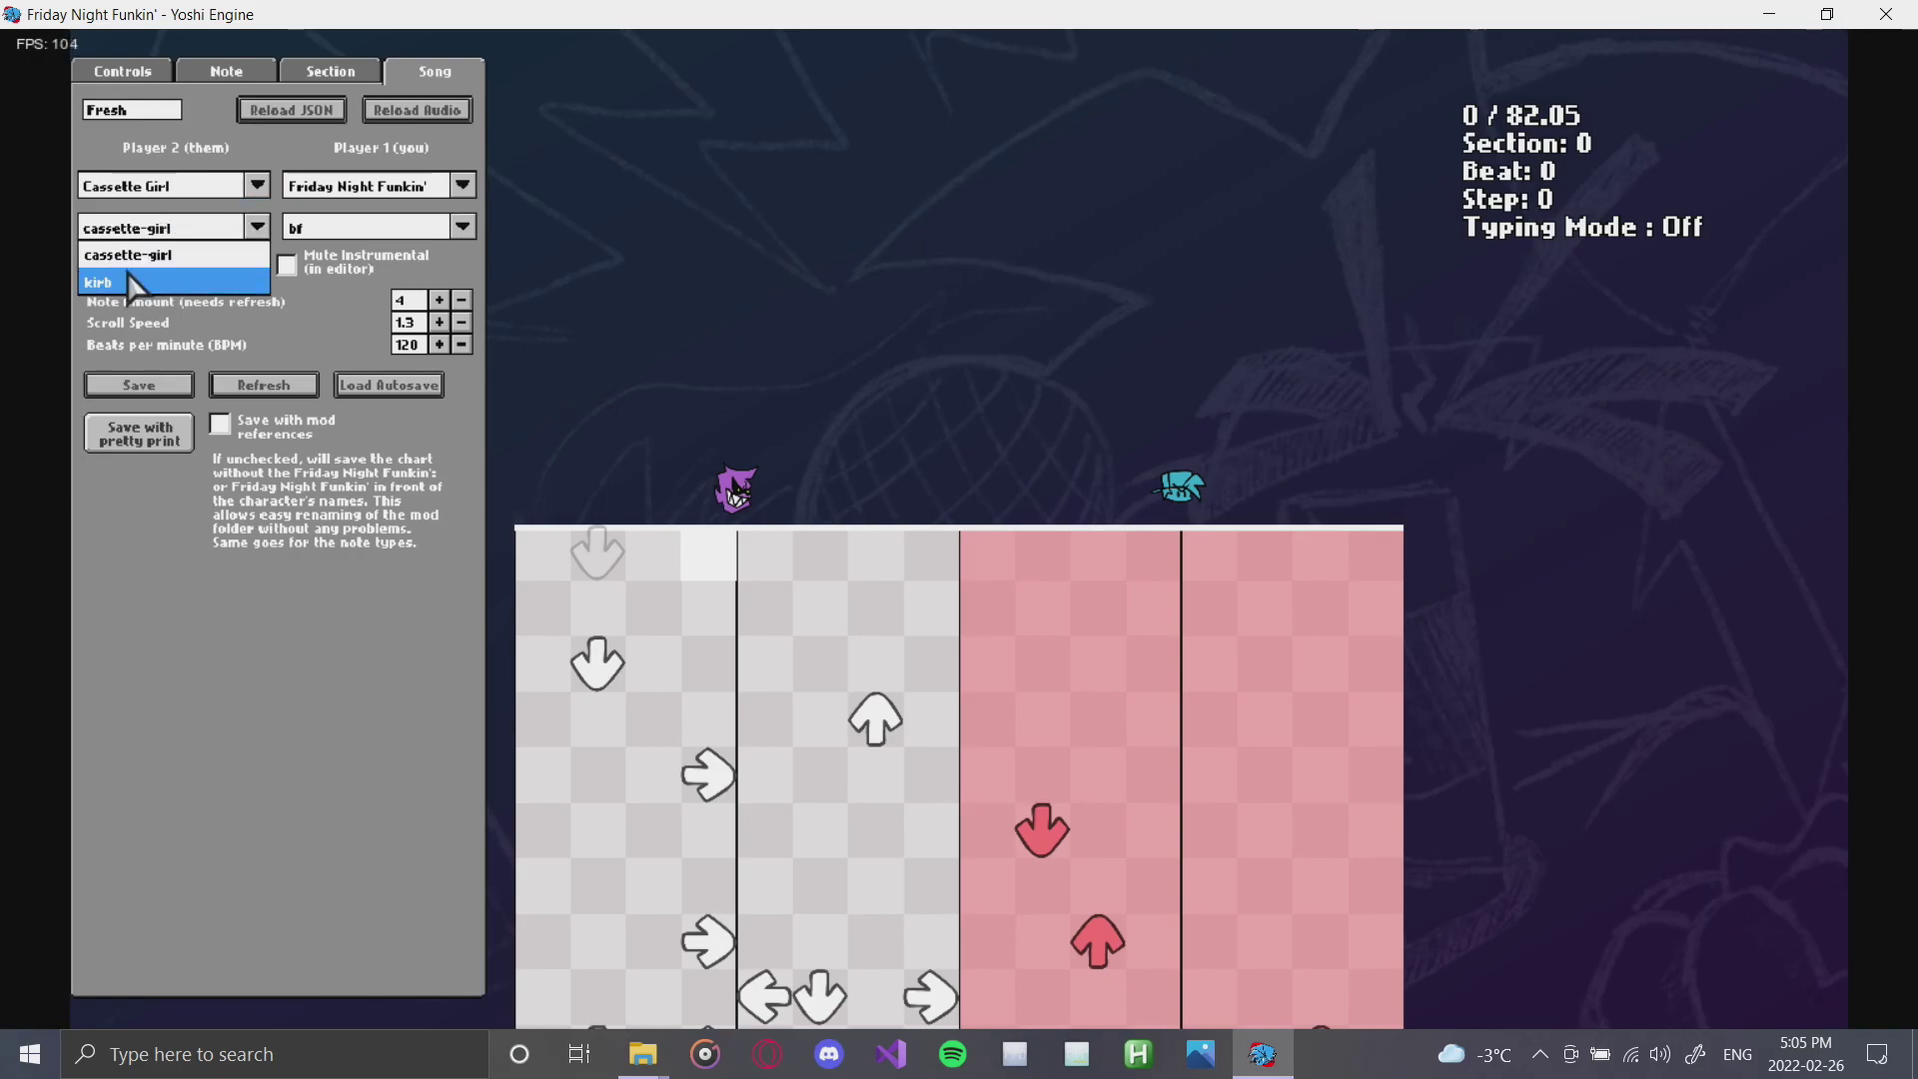
left_click(150, 230)
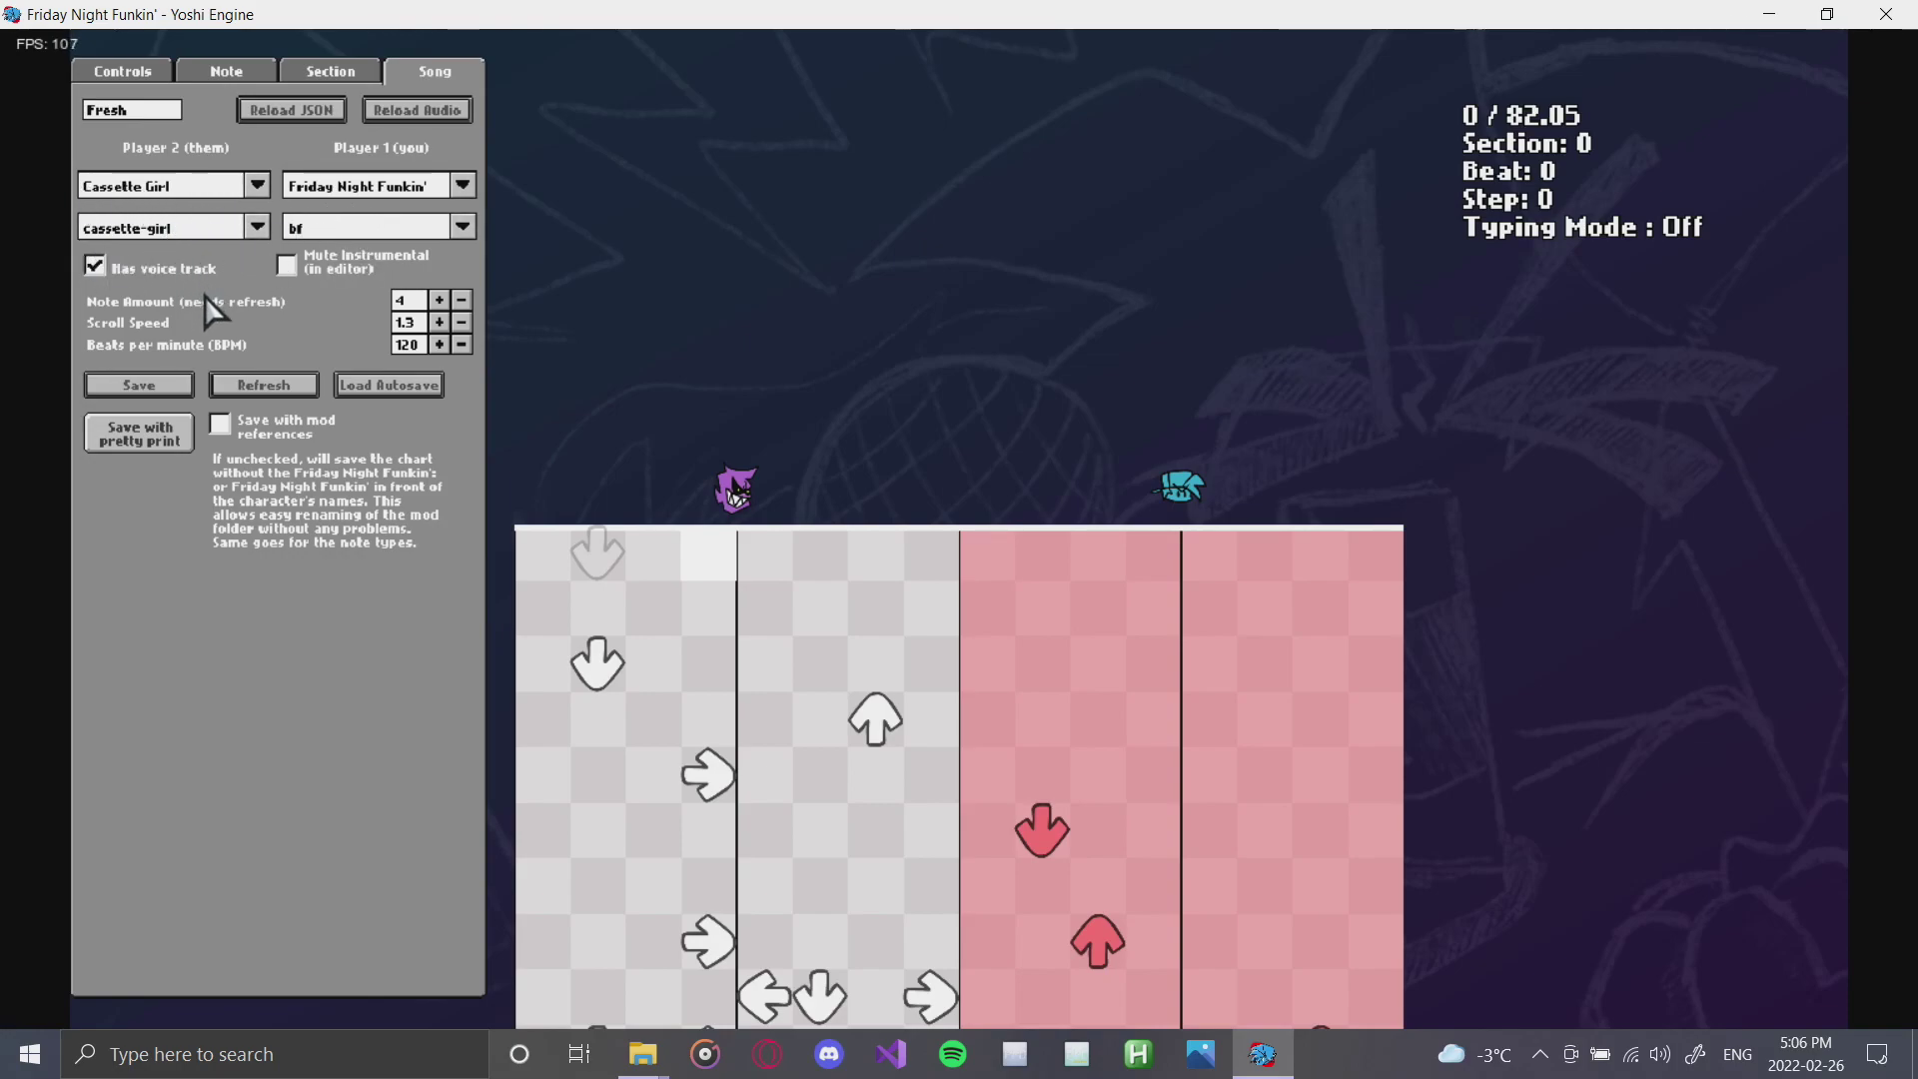
- Enable Has voice track and increase Scroll Speed from 1.3 to 3
left_click(94, 264)
left_click(438, 323)
left_click(438, 323)
left_click(439, 323)
left_click(439, 322)
left_click(439, 323)
left_click(438, 323)
left_click(438, 322)
left_click(438, 323)
double_click(439, 323)
left_click(438, 322)
double_click(439, 323)
double_click(438, 323)
left_click(438, 323)
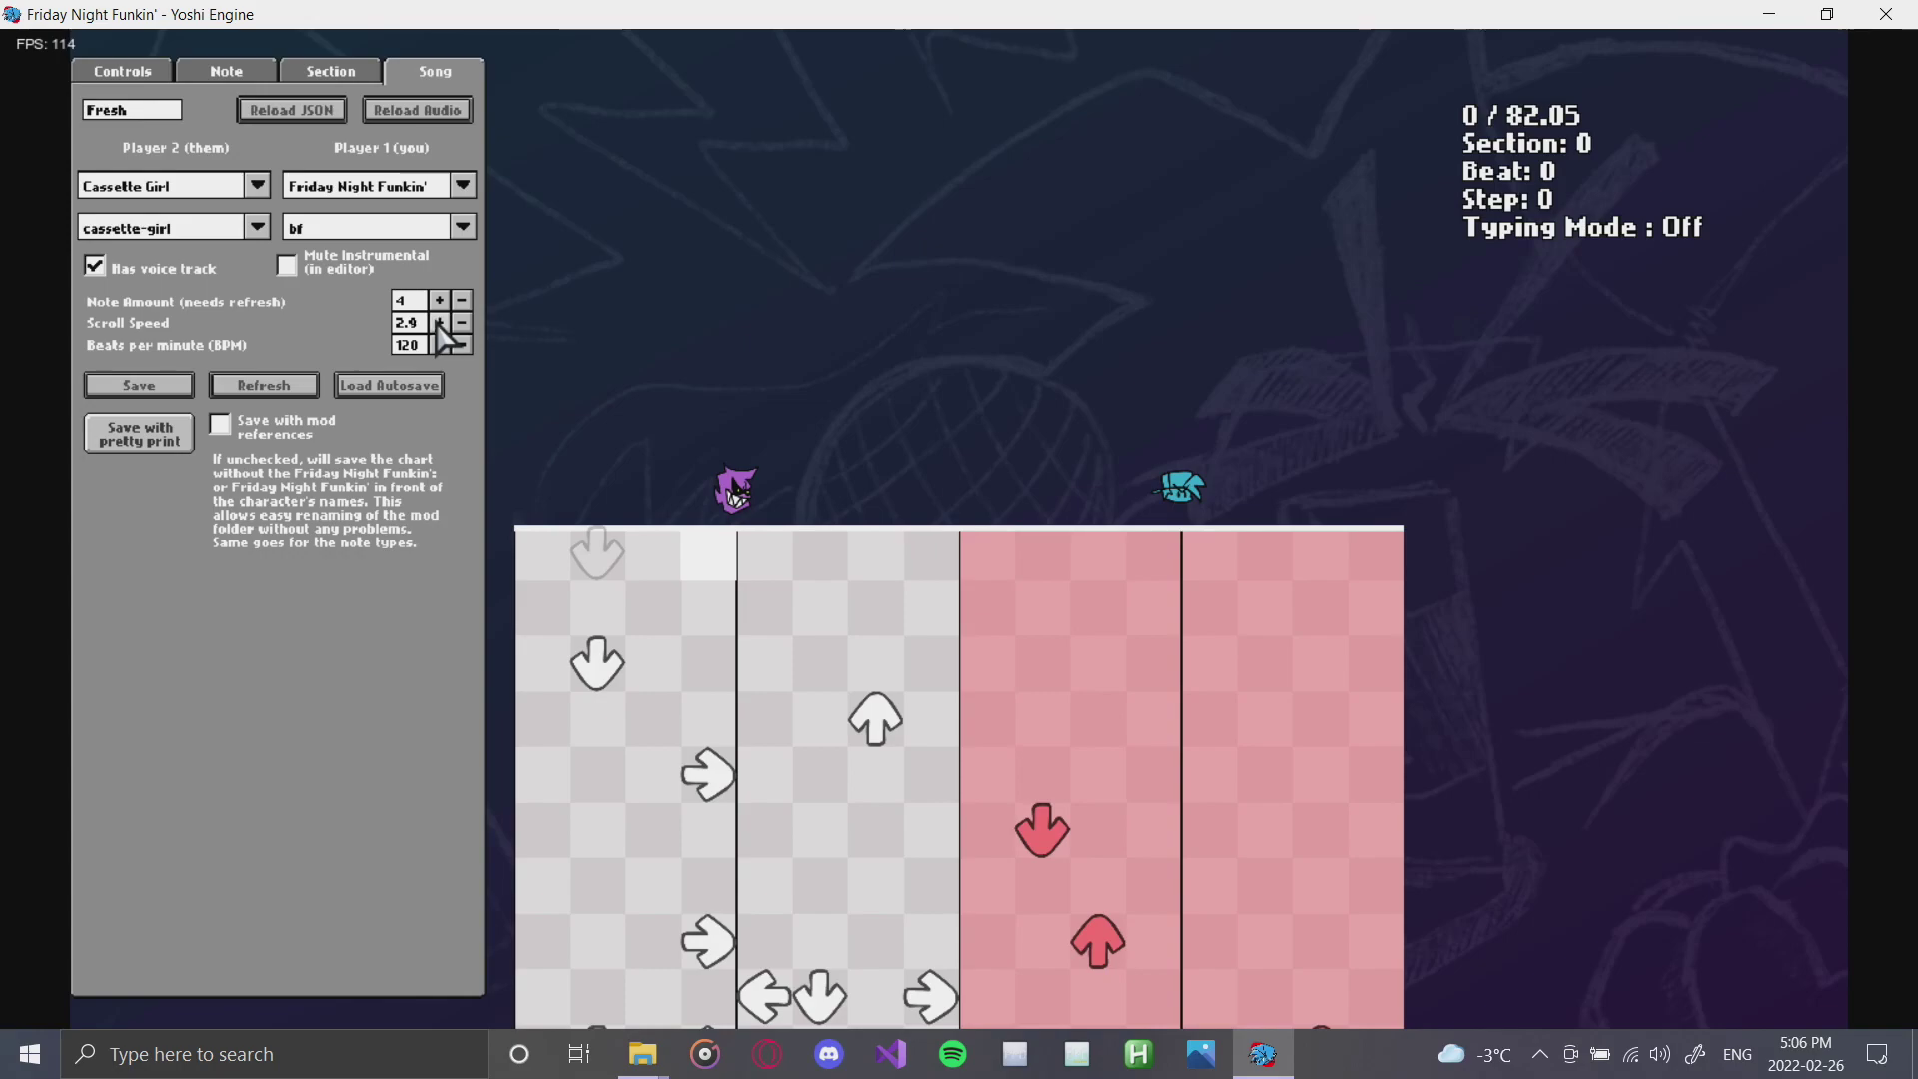
left_click(438, 323)
- Preview Fresh in the charter, then playtest it in-game against Cassette Girl
key("space")
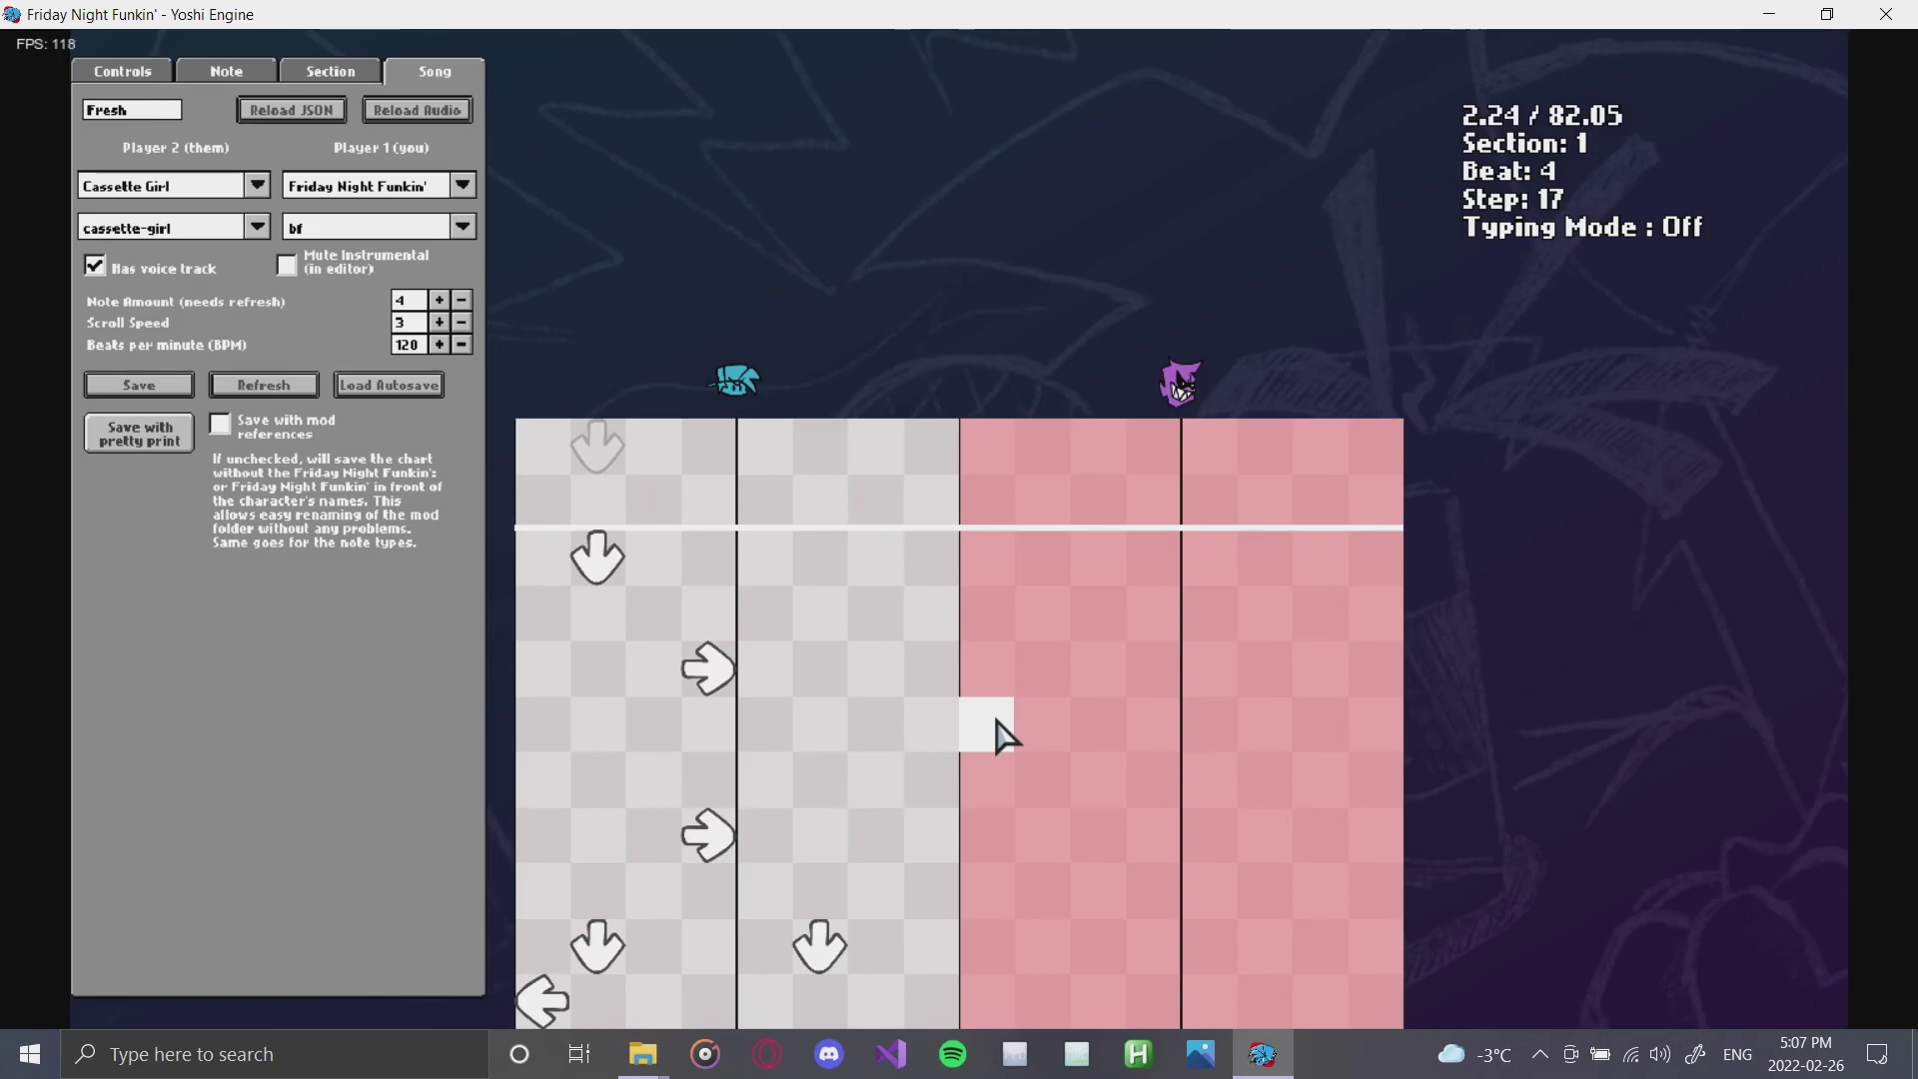
key("Return")
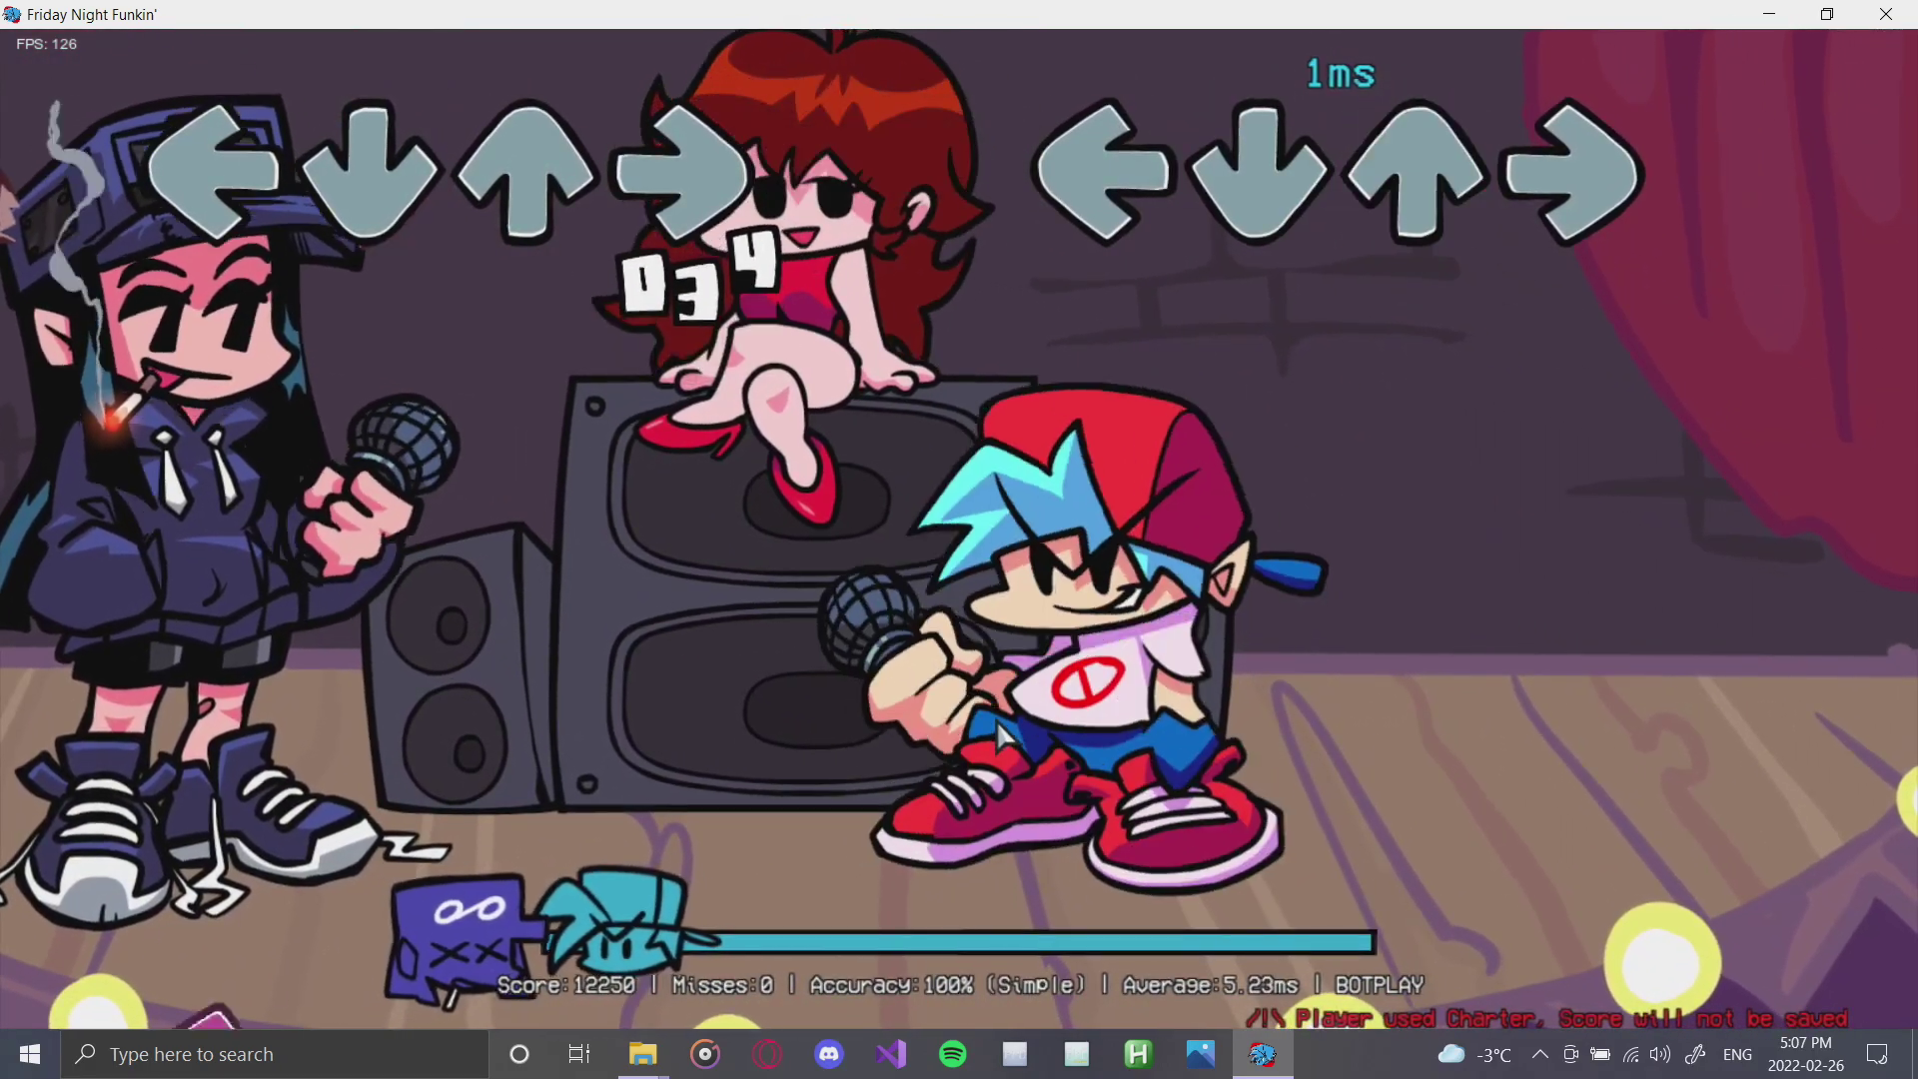
- Pause the playtest, choose EXIT TO MENU, and browse the main menu options
key("Return")
key("Down")
key("Down")
key("Down")
key("Down")
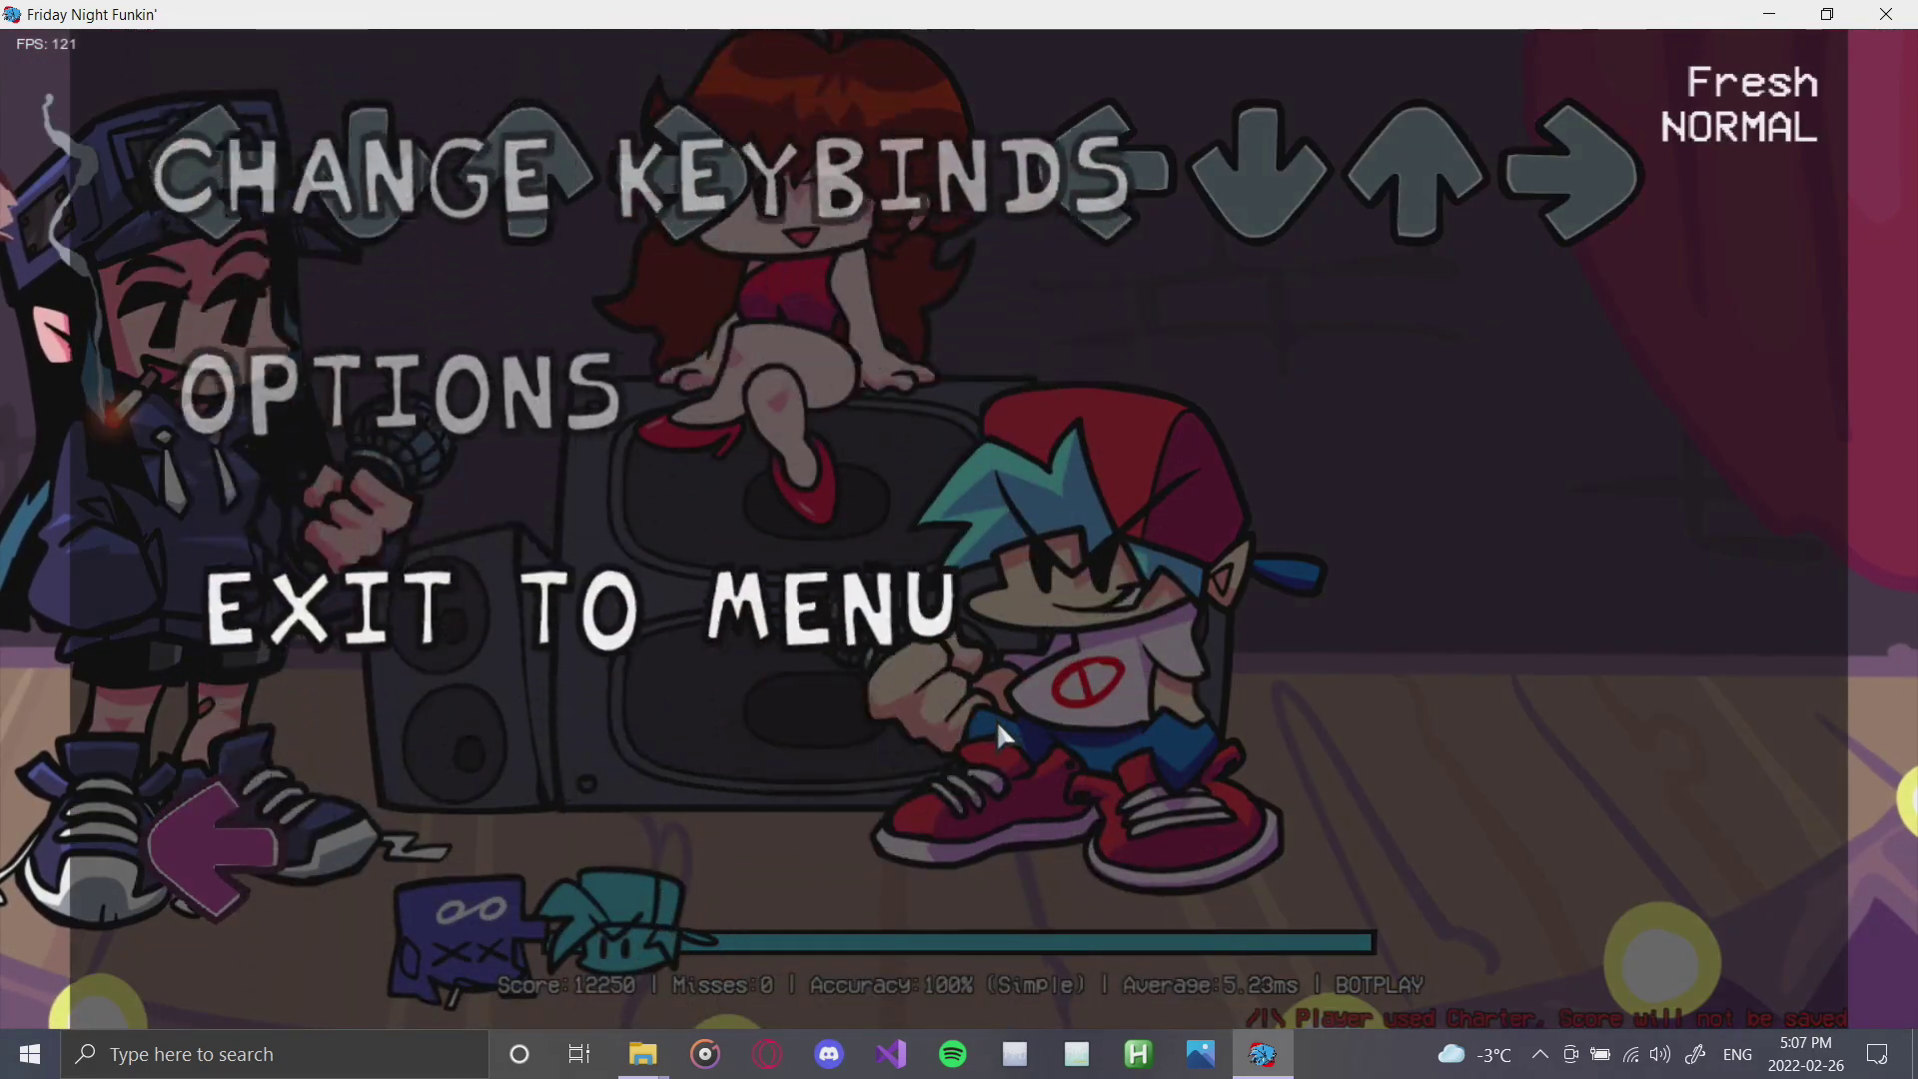
key("Return")
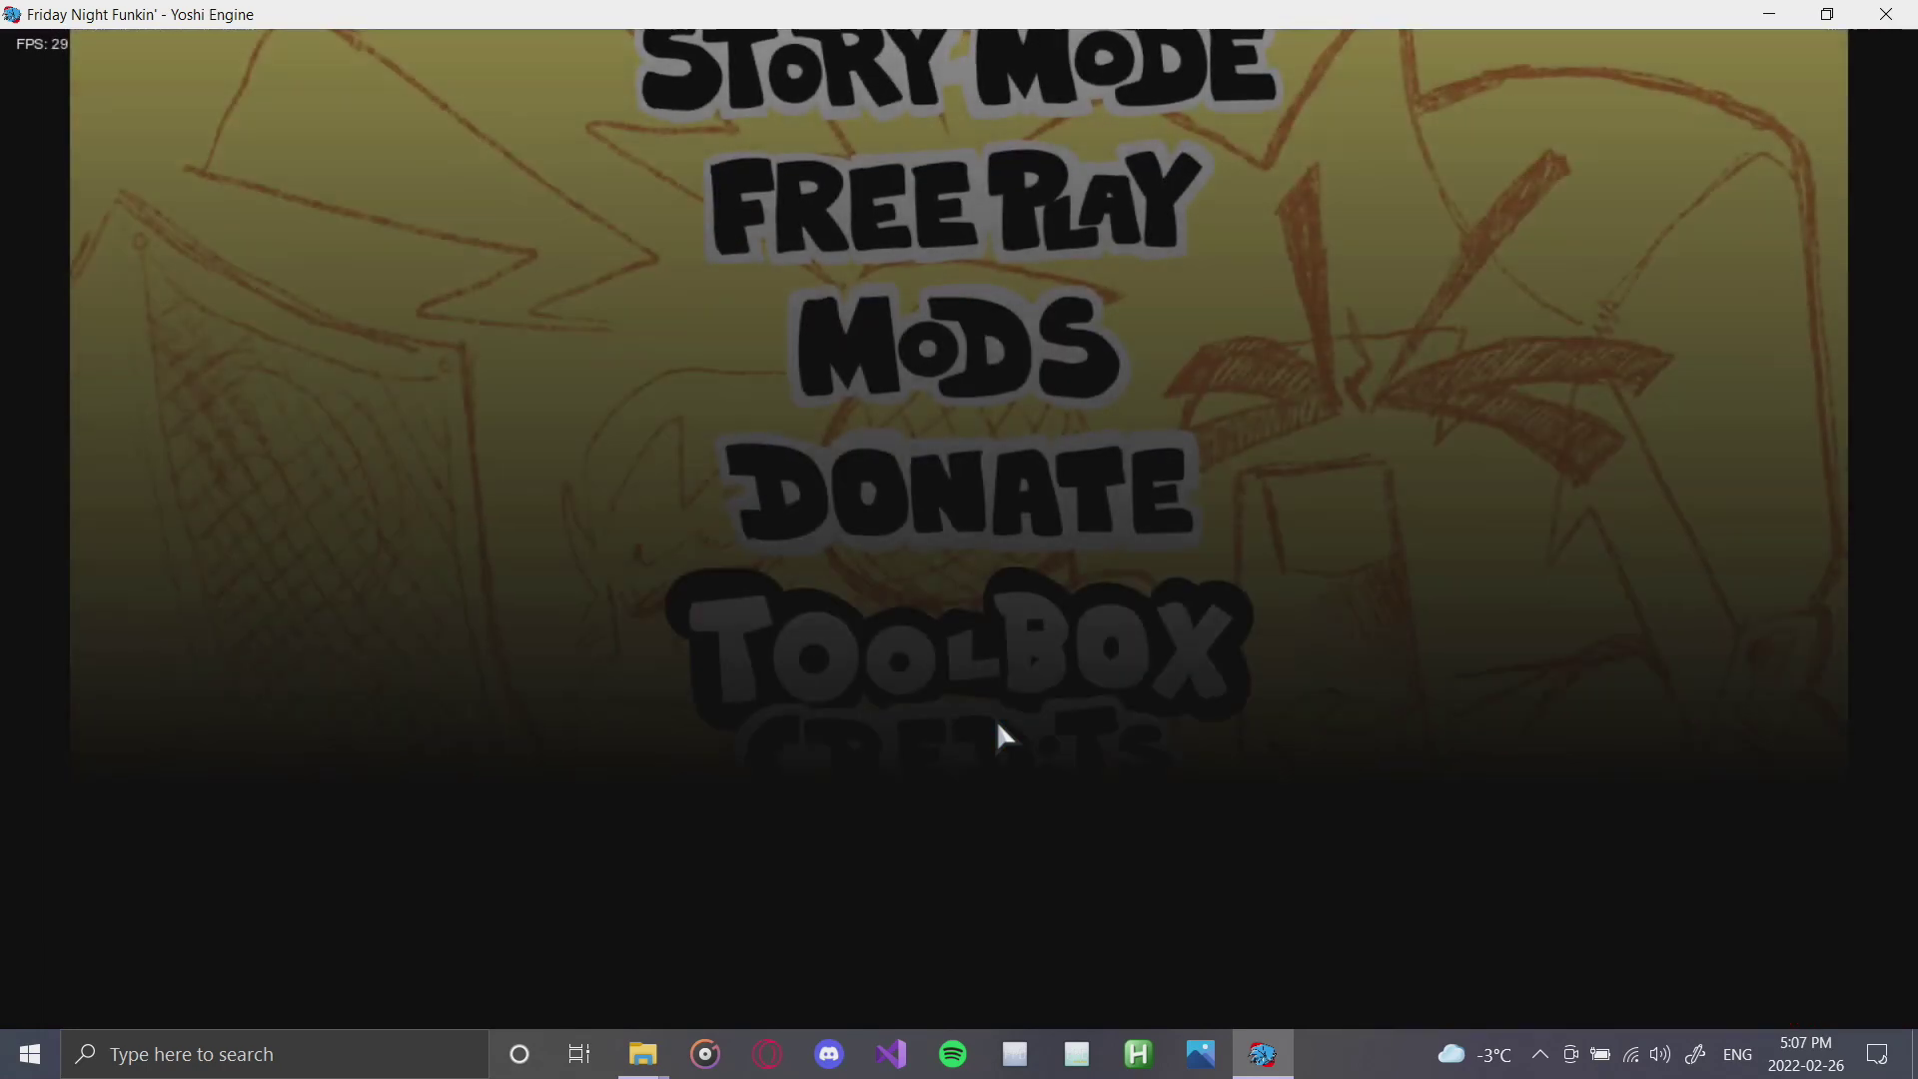
key("Up")
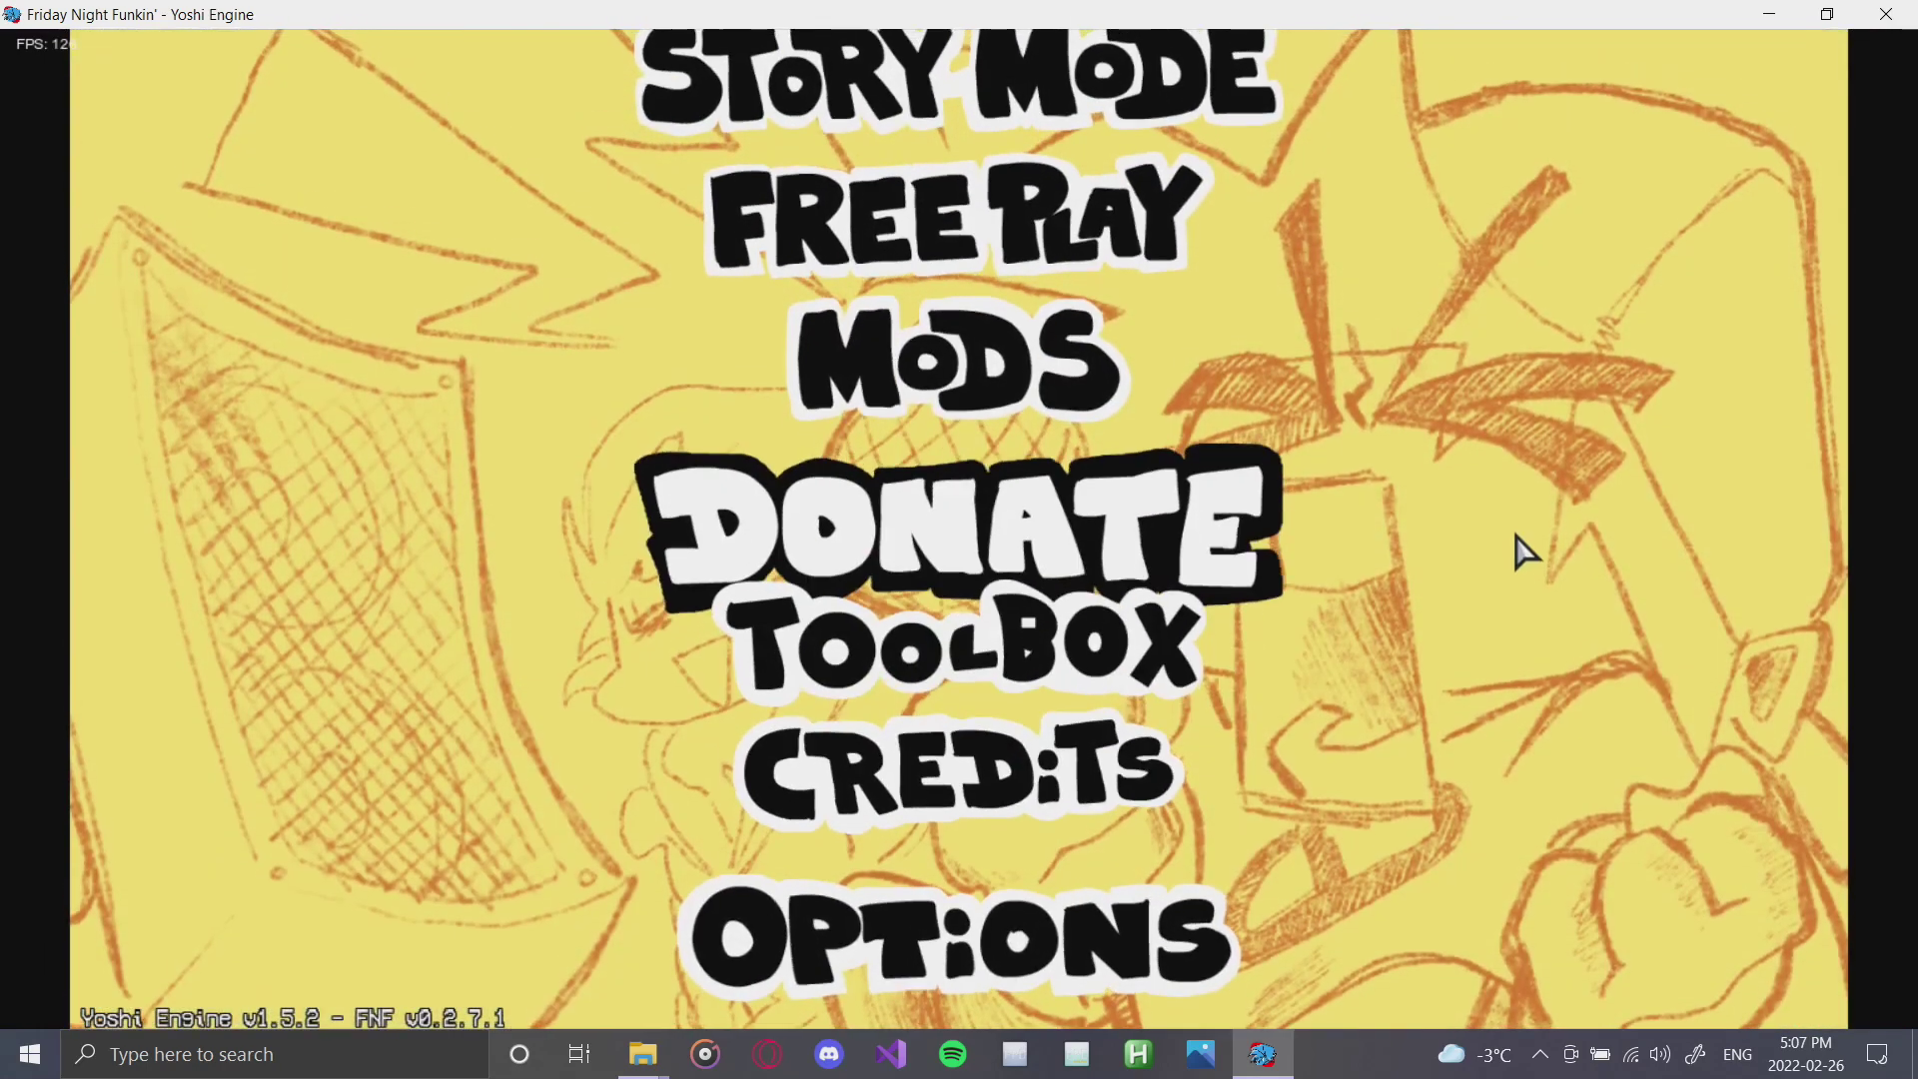
key("Down")
key("Up")
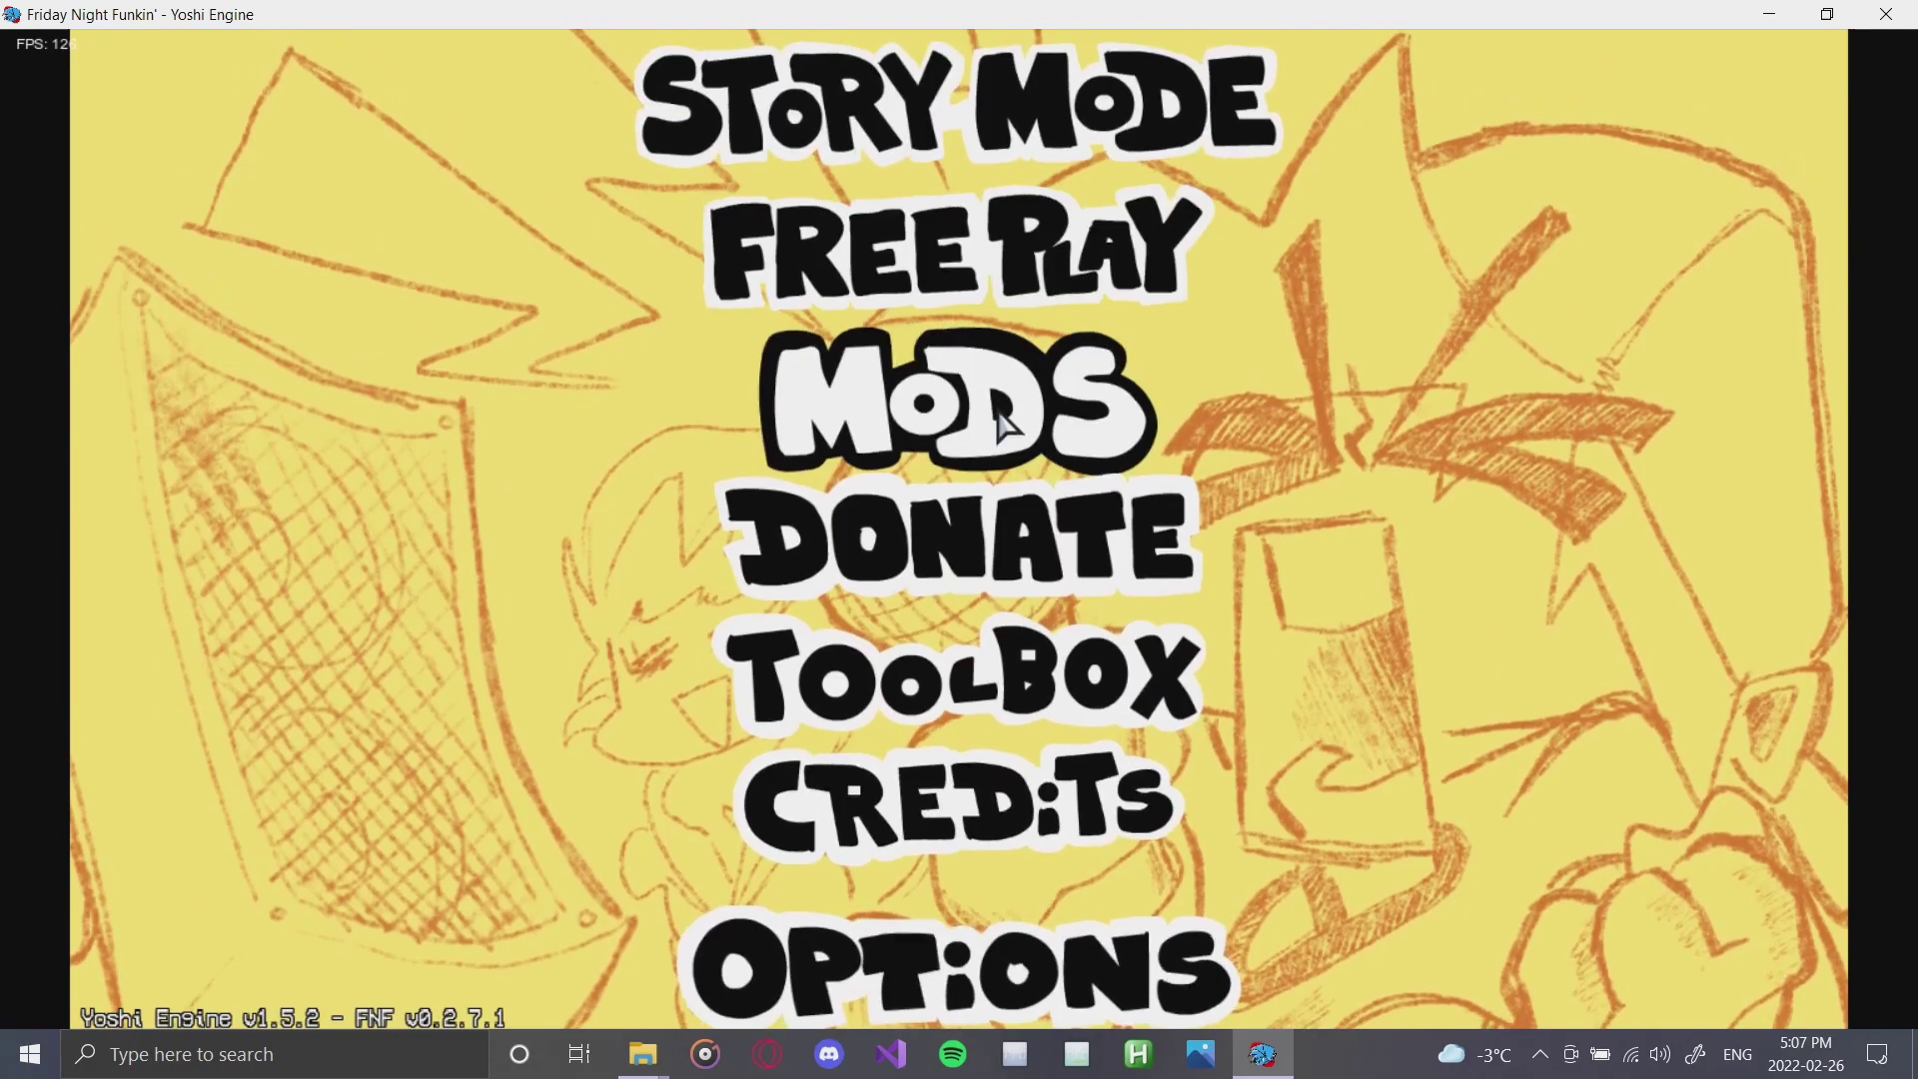